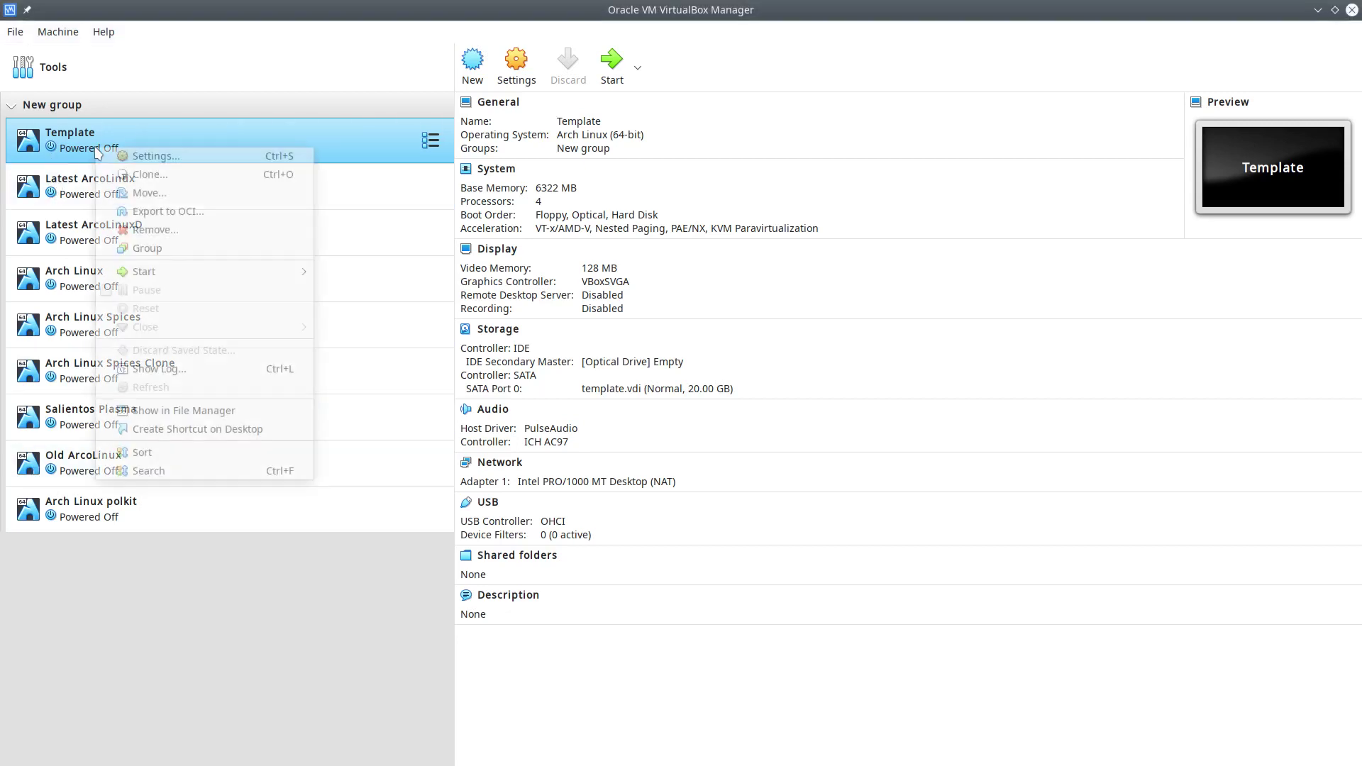
- Clone the Template machine into a new VM named VicyosLinux
{"action": "left_click", "coordinate": [193, 177]}
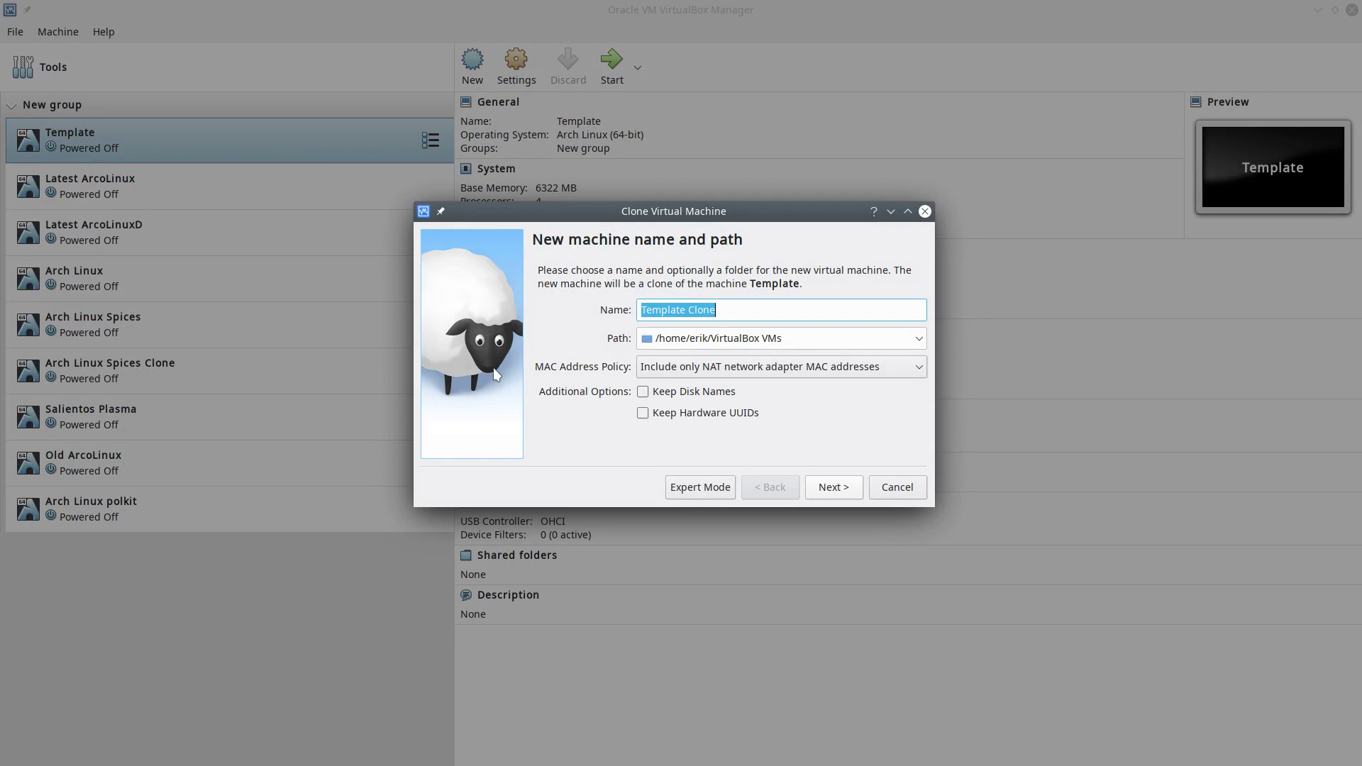
{"action": "type", "text": "Vici"}
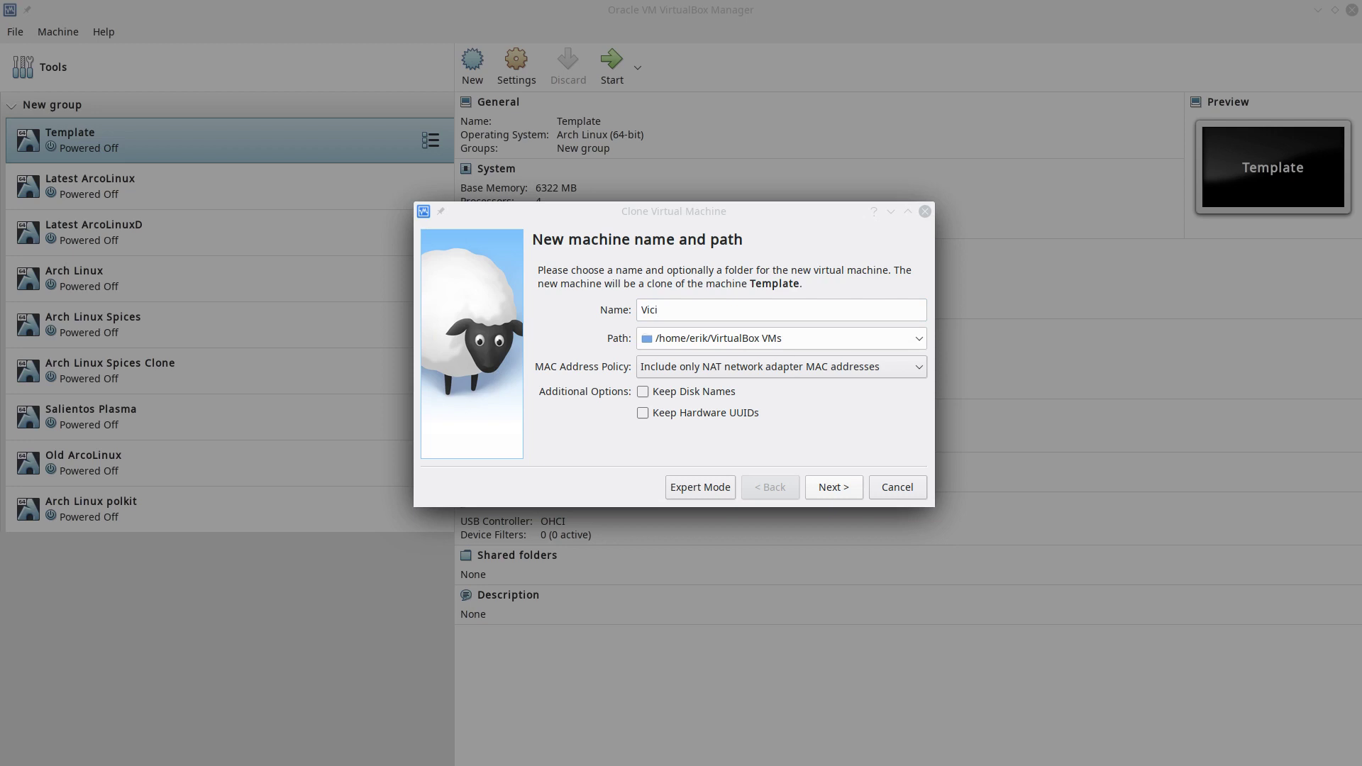
{"action": "left_click", "coordinate": [675, 309]}
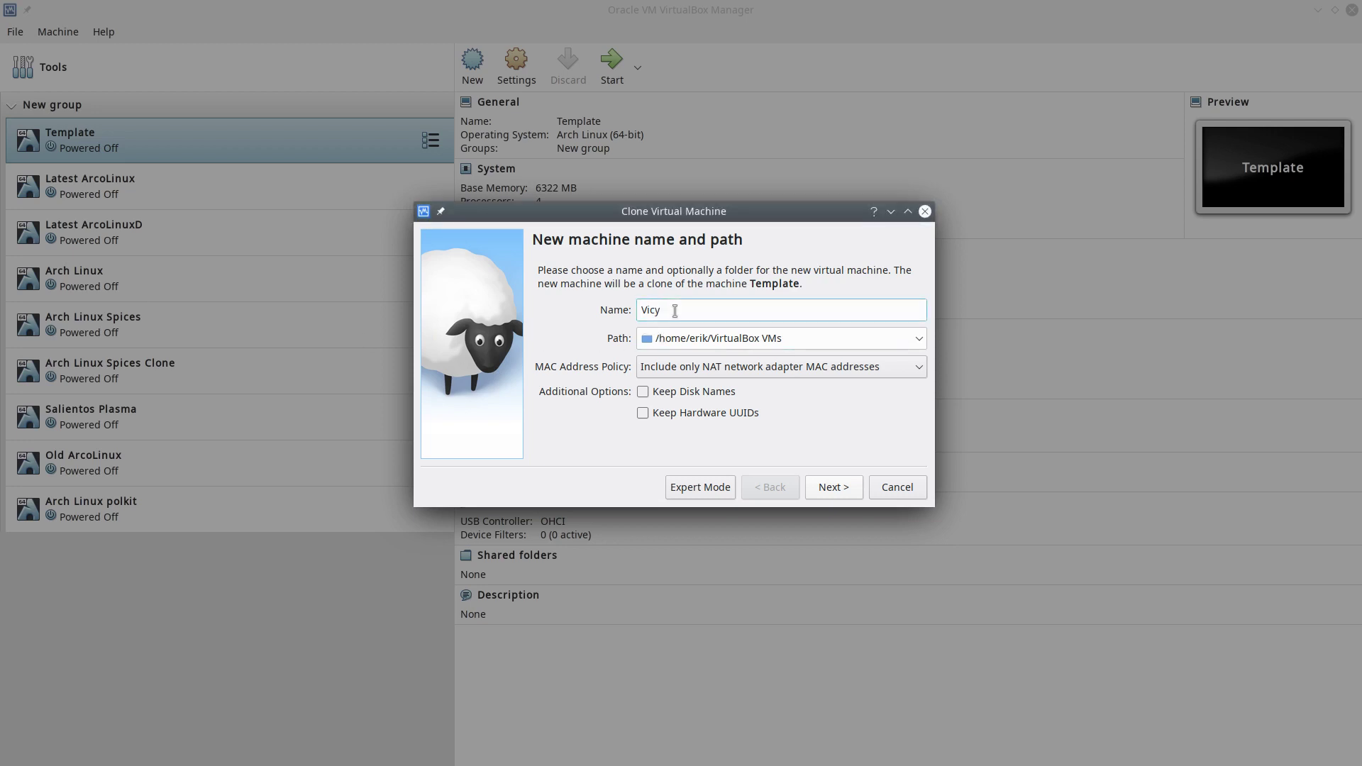
{"action": "type", "text": "osLinux"}
{"action": "key", "text": "Return"}
{"action": "key", "text": "Return"}
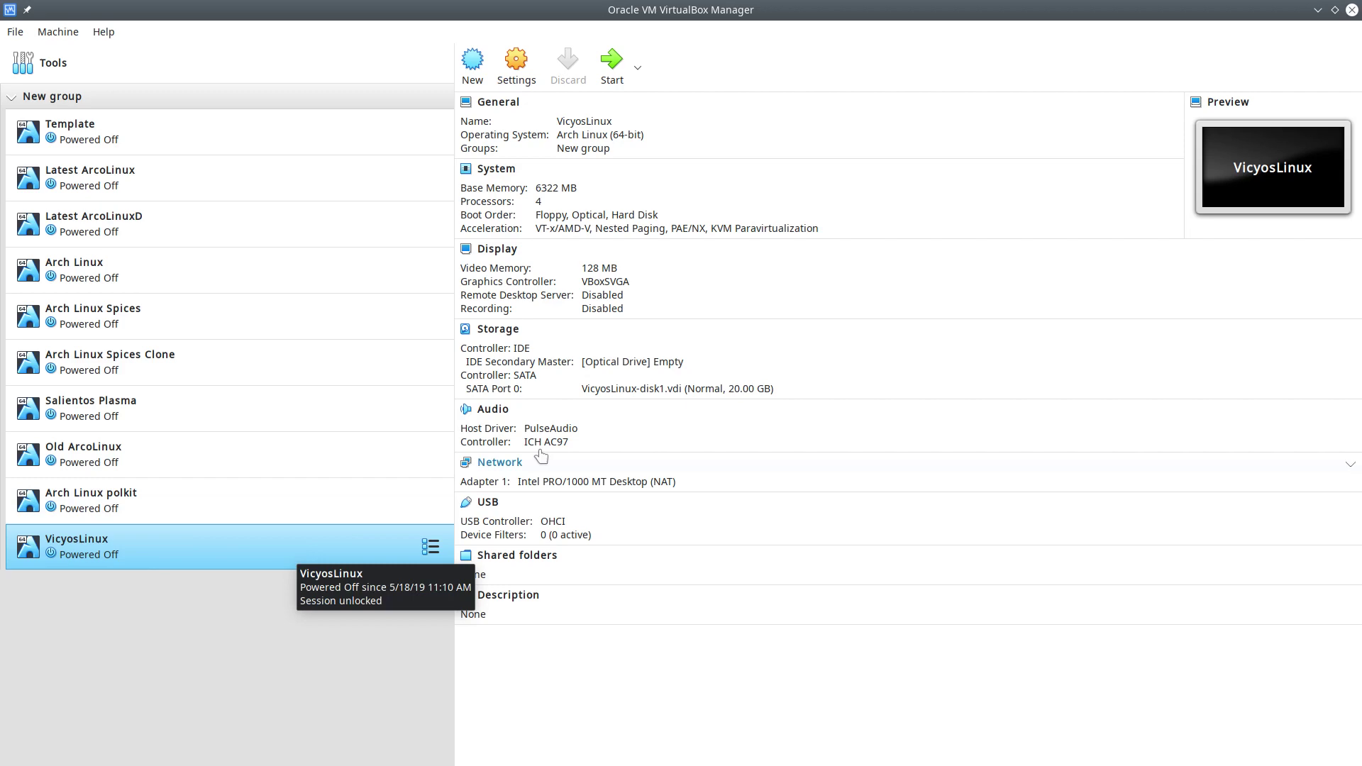
- Load VicyosLinux-v20.3.13.iso into the optical drive and boot the default live entry
{"action": "left_click", "coordinate": [611, 363]}
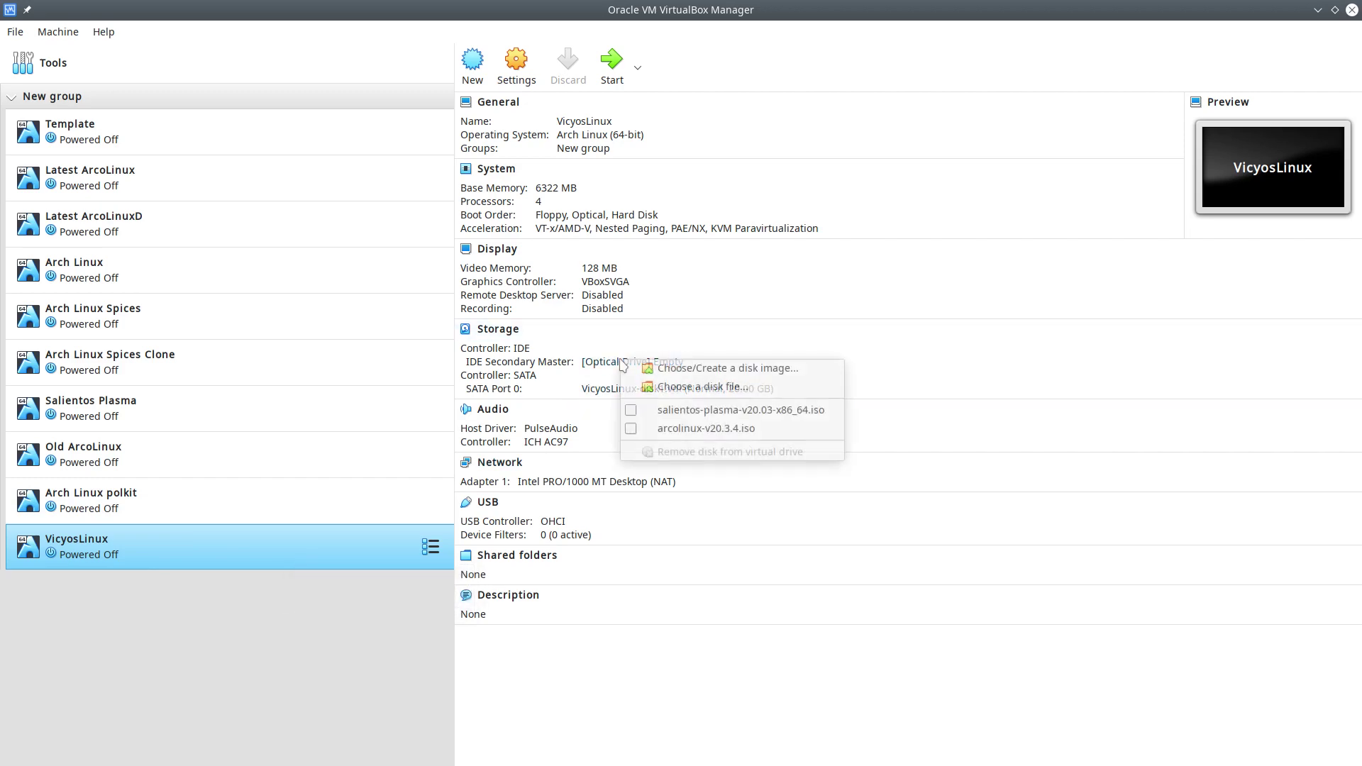
{"action": "left_click", "coordinate": [702, 386]}
{"action": "left_click", "coordinate": [568, 228]}
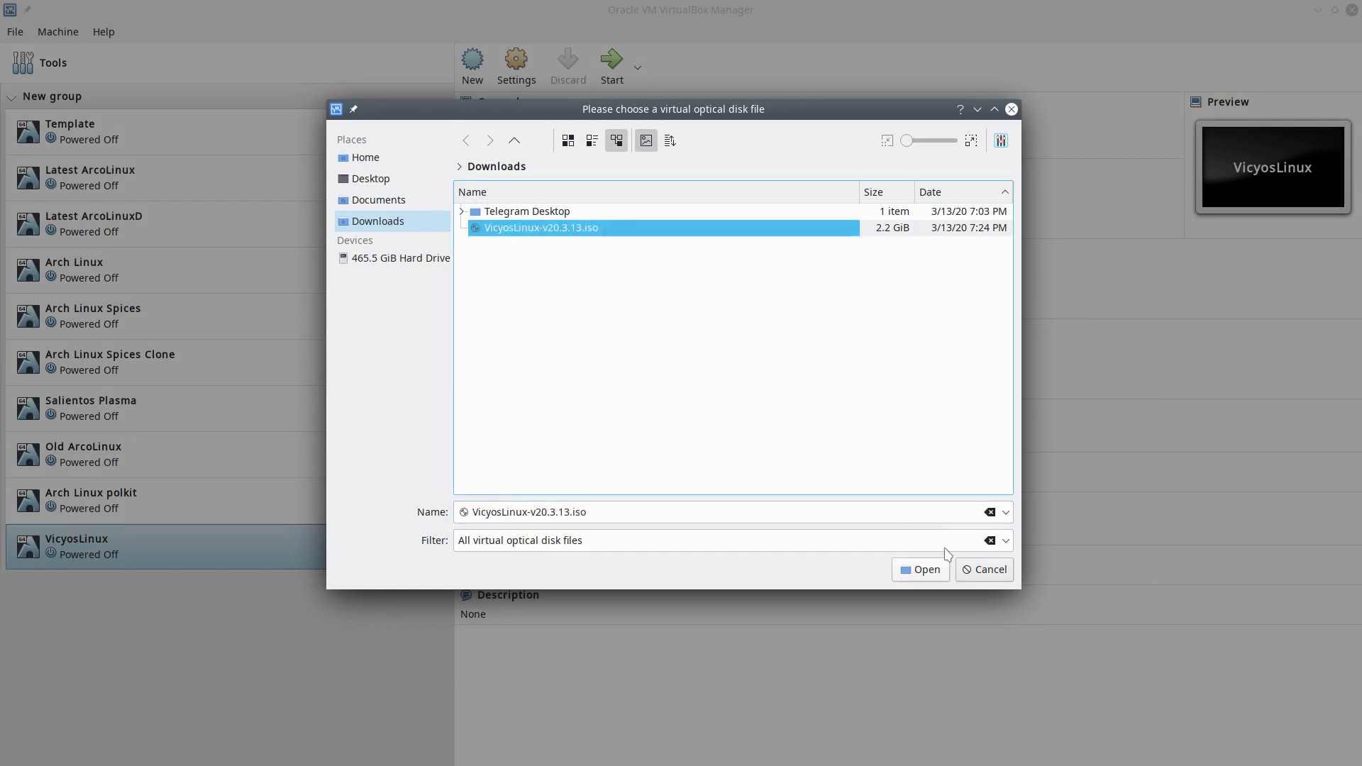
{"action": "left_click", "coordinate": [922, 569]}
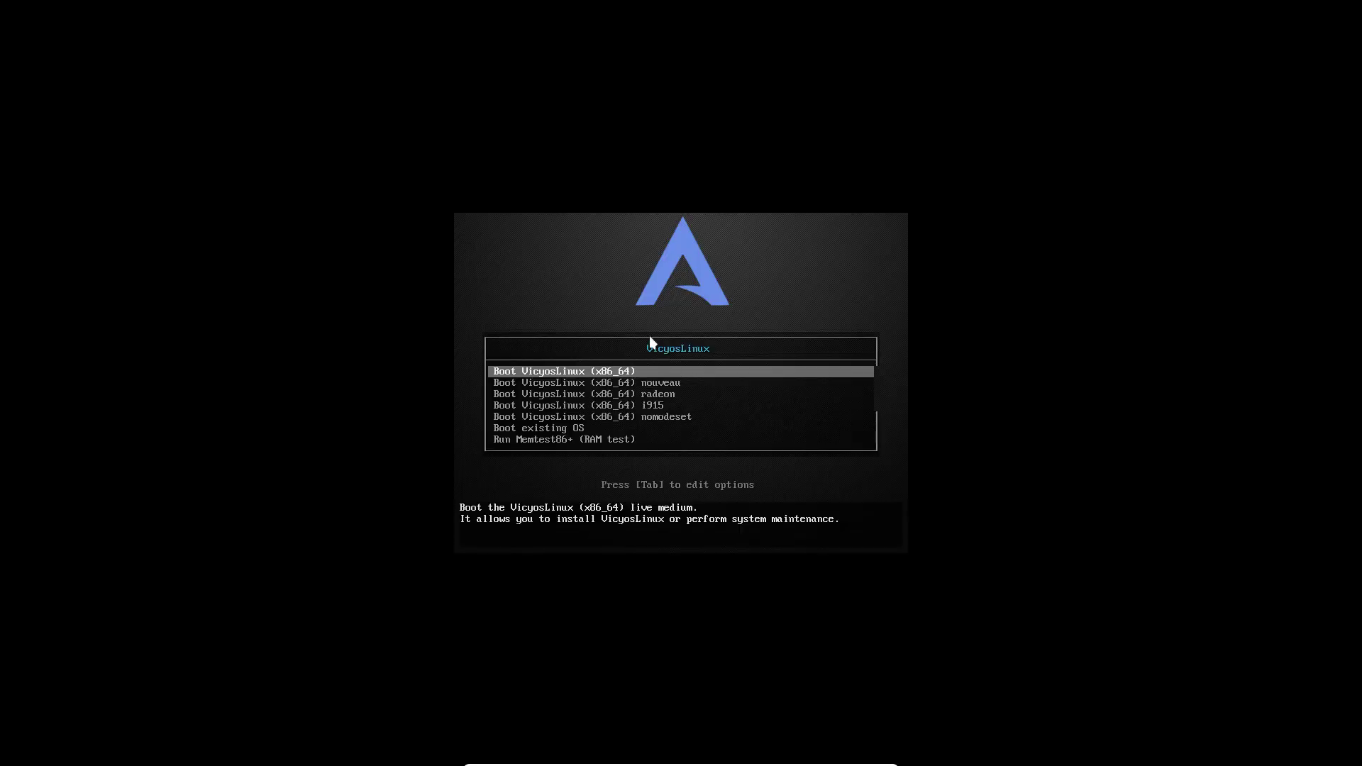
{"action": "key", "text": "Return"}
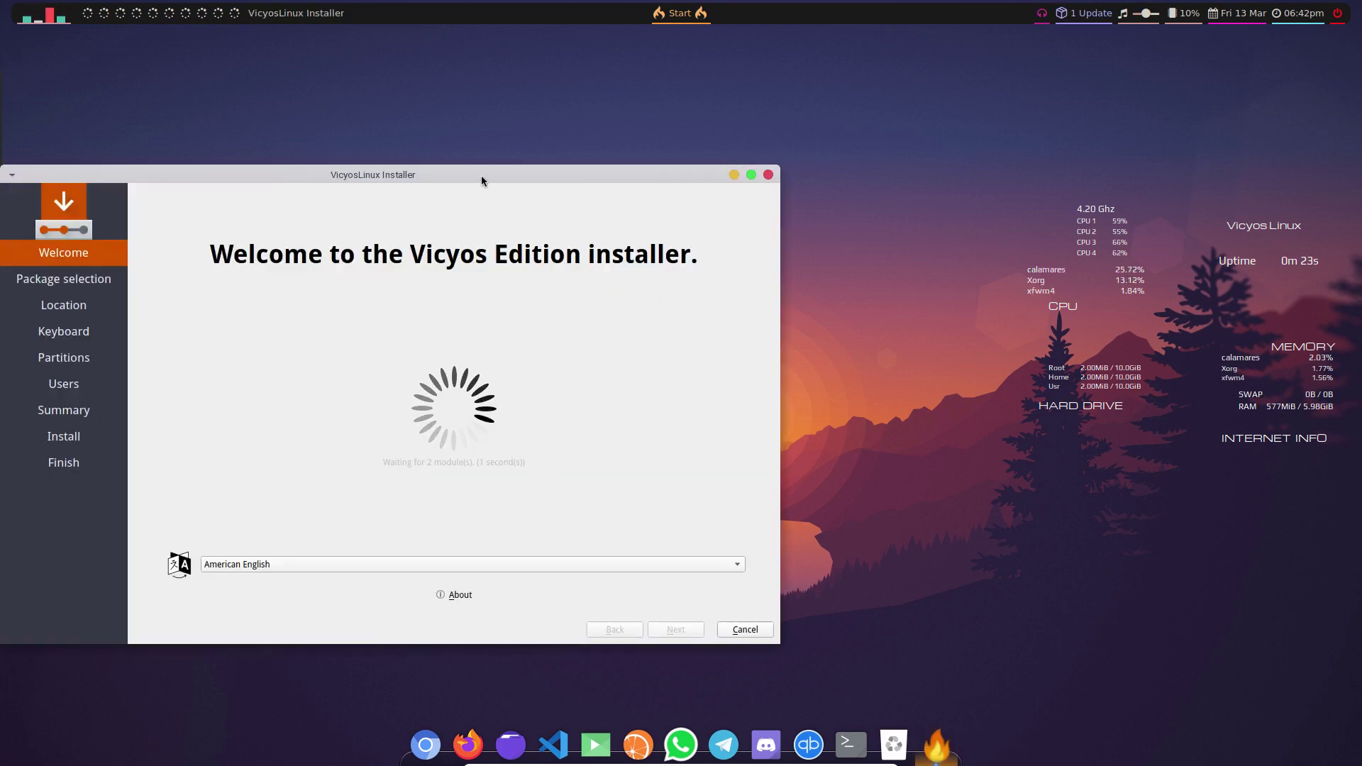
- Drag the loaded Calamares welcome window toward the screen centre
{"action": "left_click_drag", "start_coordinate": [460, 168], "coordinate": [517, 107]}
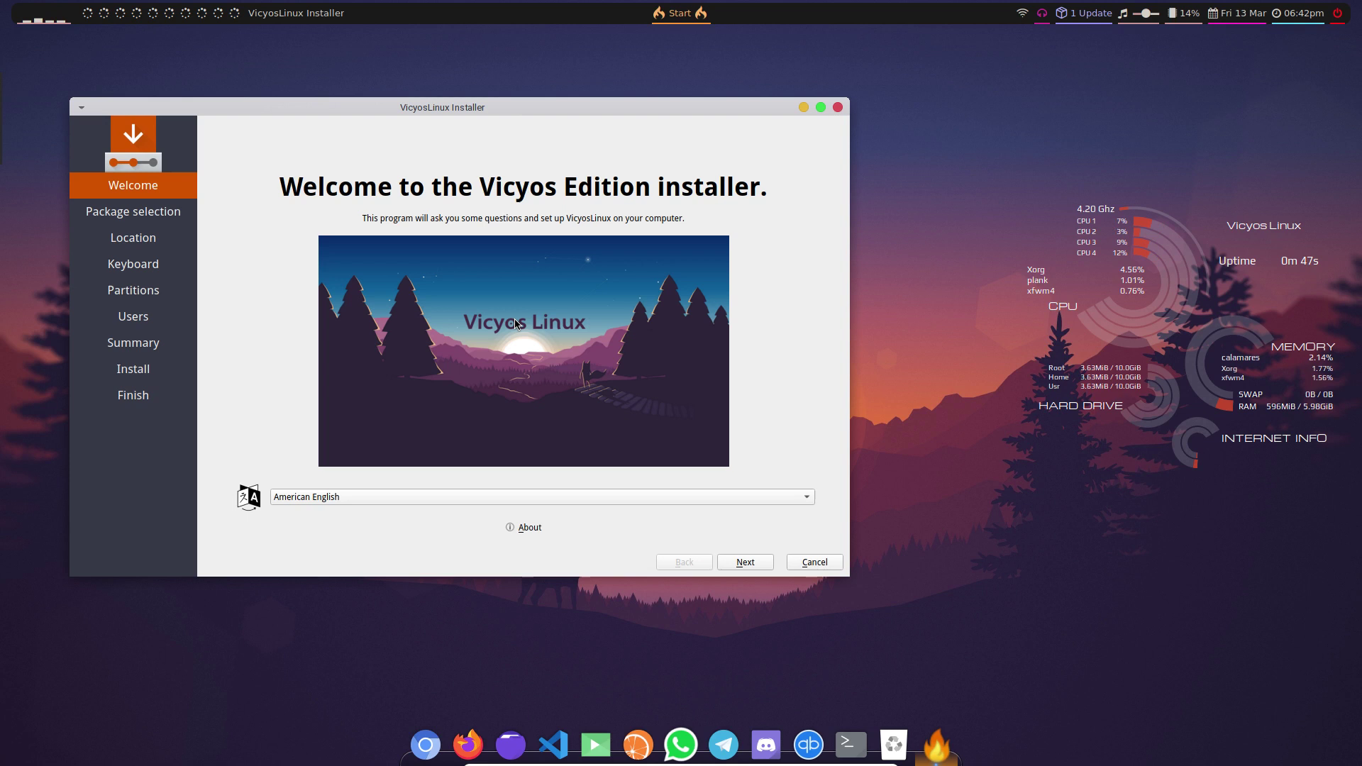
- Check the installer's About dialog (version 3.2.18), then shift the window slightly right
{"action": "left_click", "coordinate": [525, 530]}
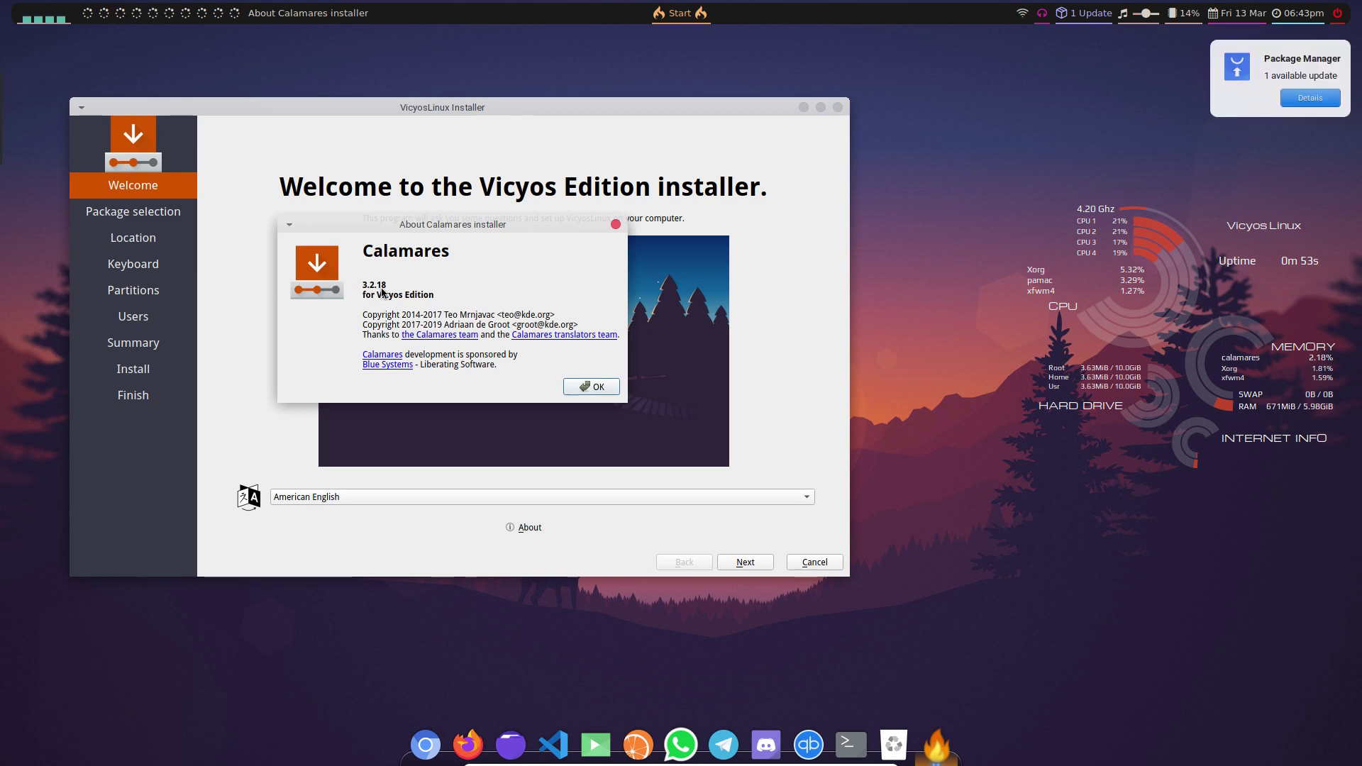
{"action": "left_click", "coordinate": [591, 387]}
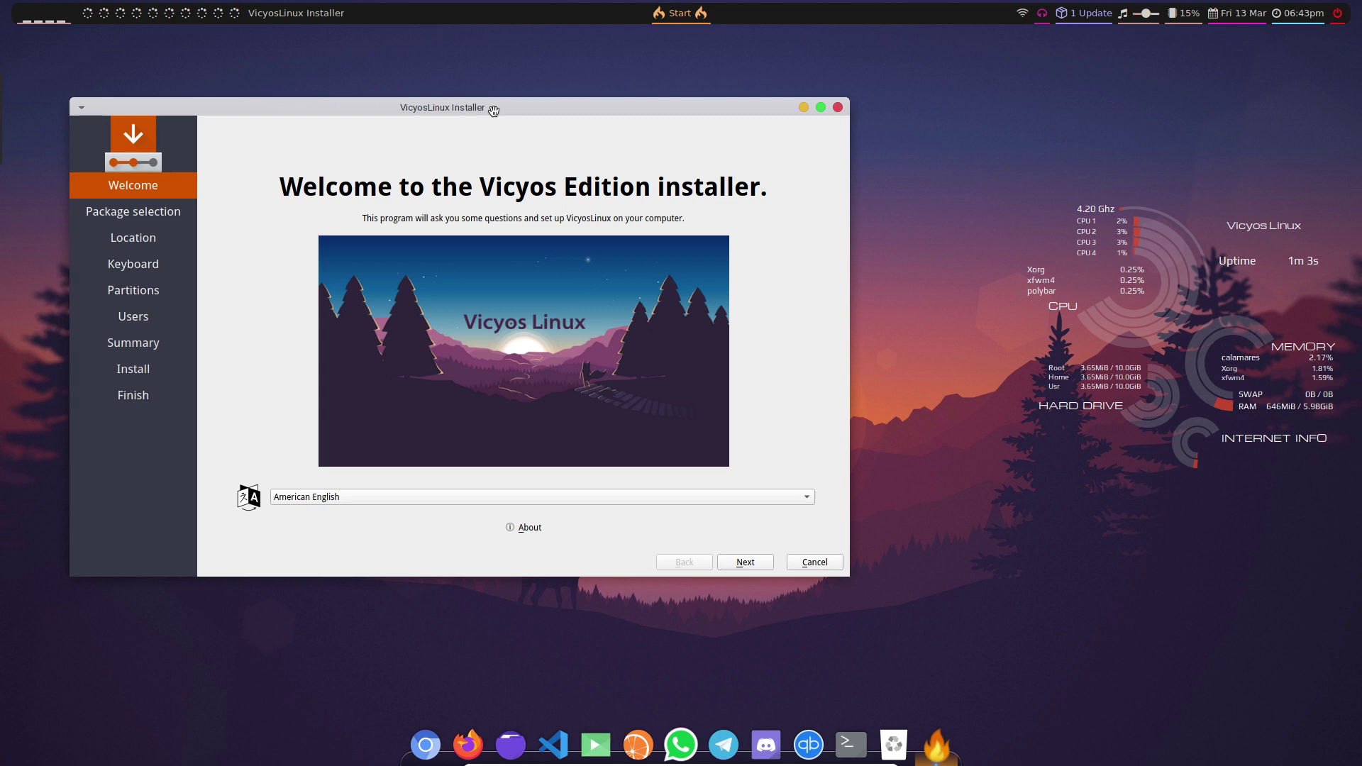
{"action": "left_click_drag", "start_coordinate": [493, 109], "coordinate": [571, 115]}
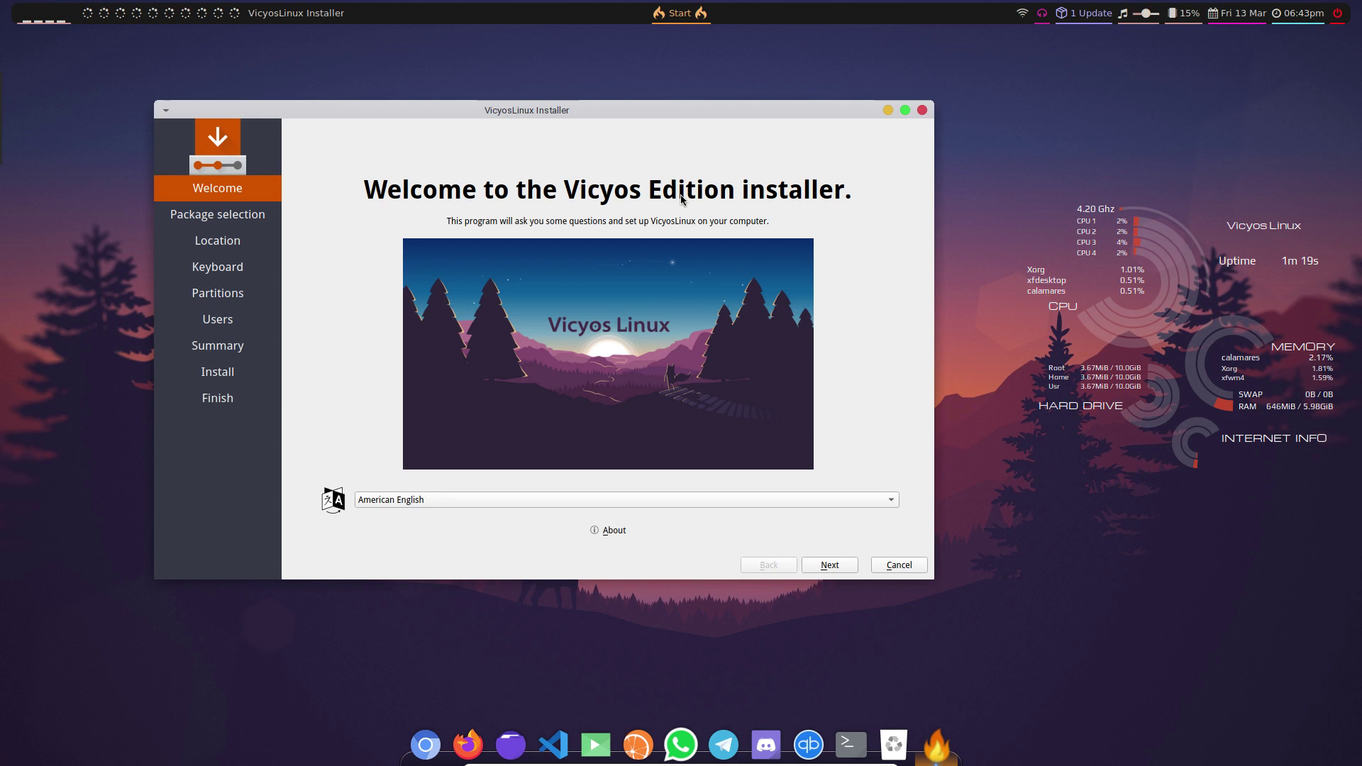
{"action": "left_click_drag", "start_coordinate": [558, 112], "coordinate": [544, 124]}
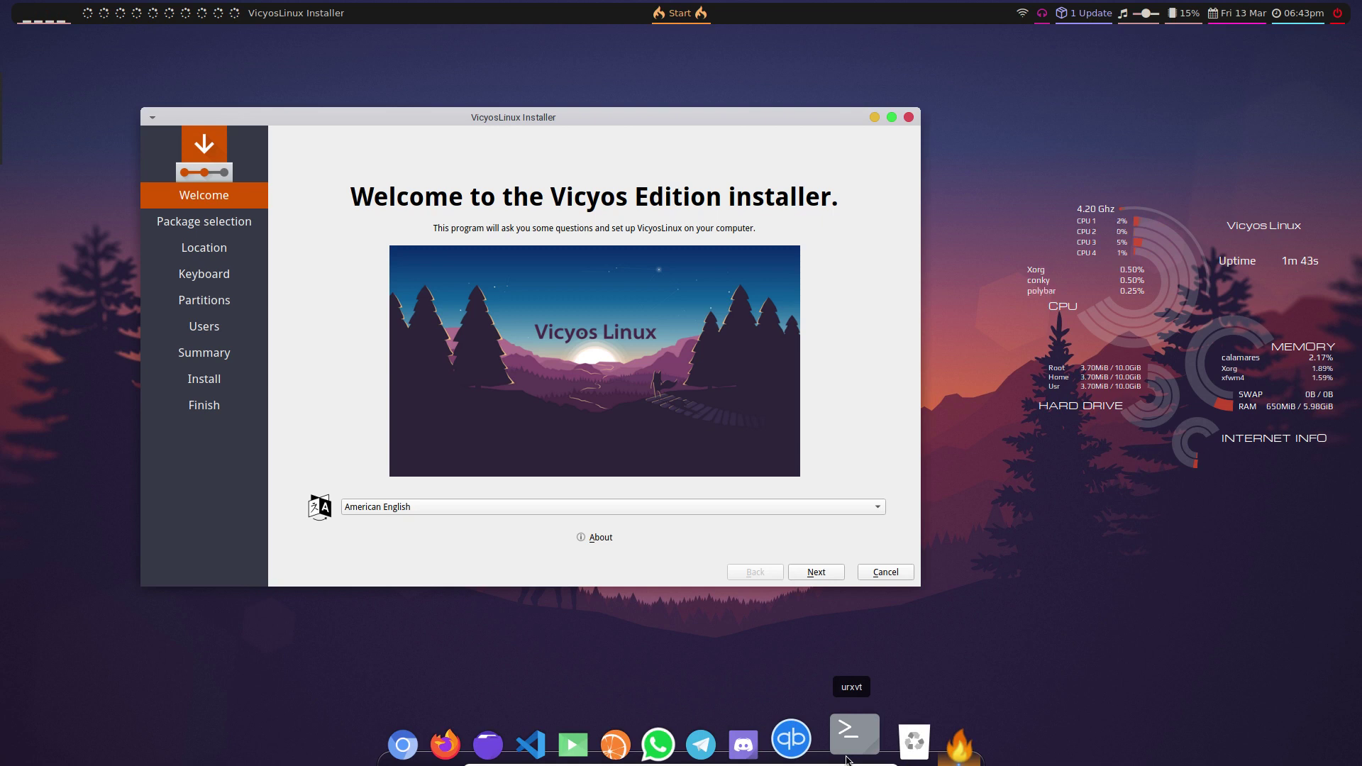
- View Plank's version information from the dock's context menu
{"action": "right_click", "coordinate": [845, 751]}
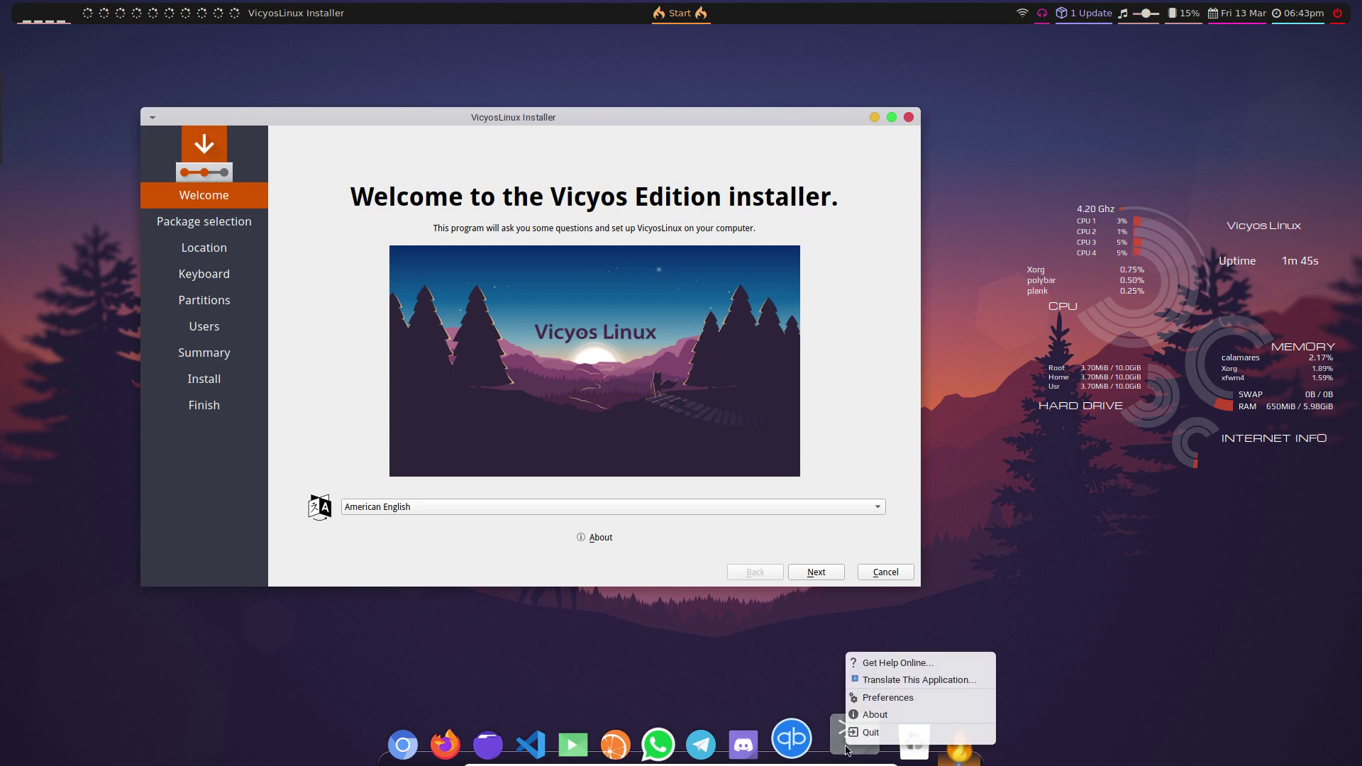
{"action": "left_click", "coordinate": [876, 714]}
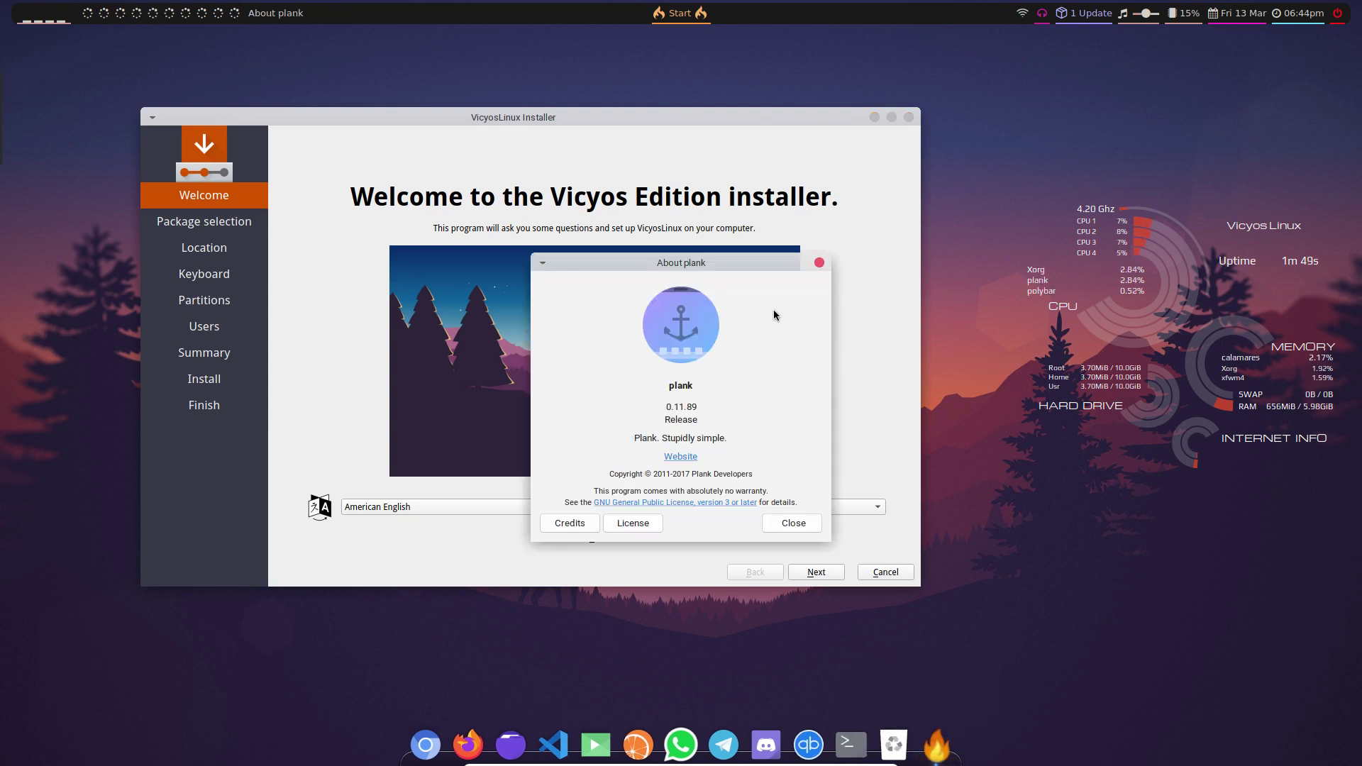
{"action": "left_click", "coordinate": [819, 264]}
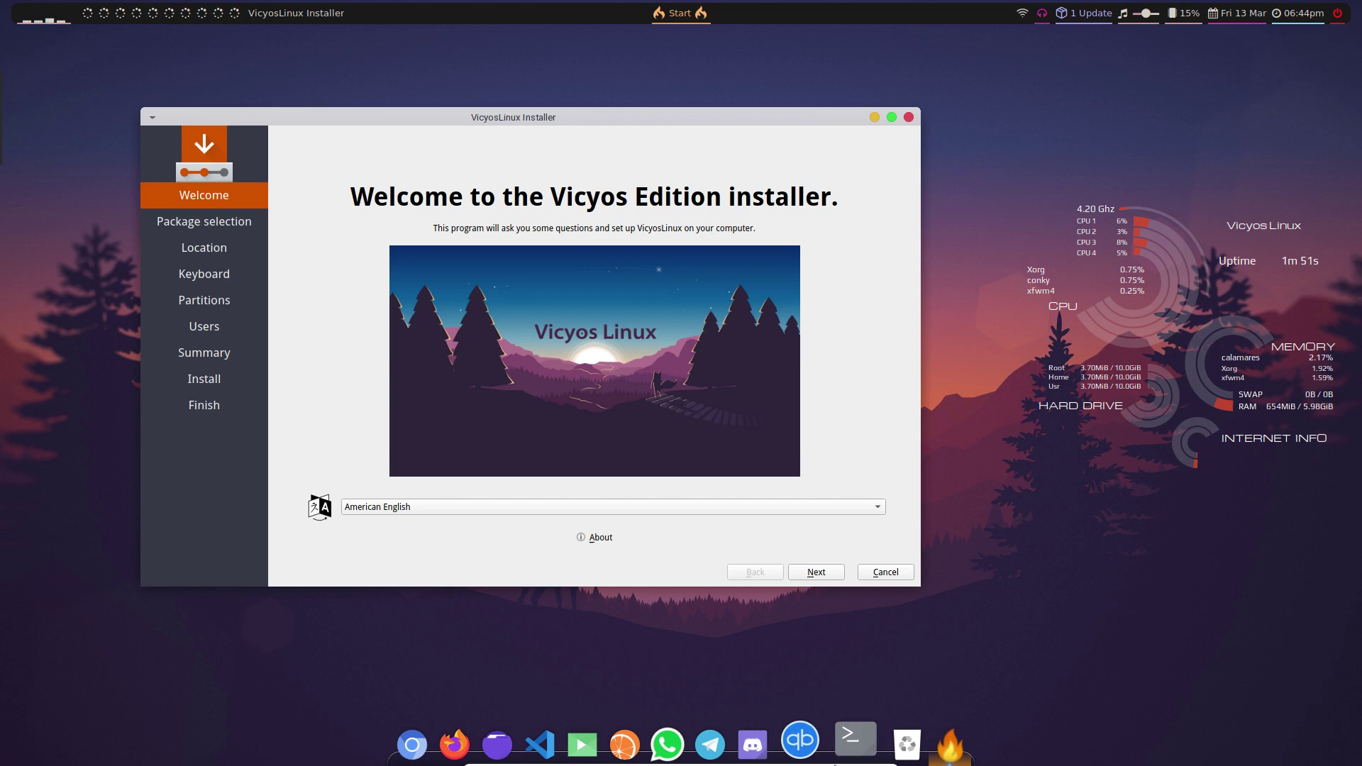
- Set the dock Position to Left in Plank Preferences, keeping the Chameleon theme
{"action": "right_click", "coordinate": [862, 737]}
{"action": "left_click", "coordinate": [886, 695]}
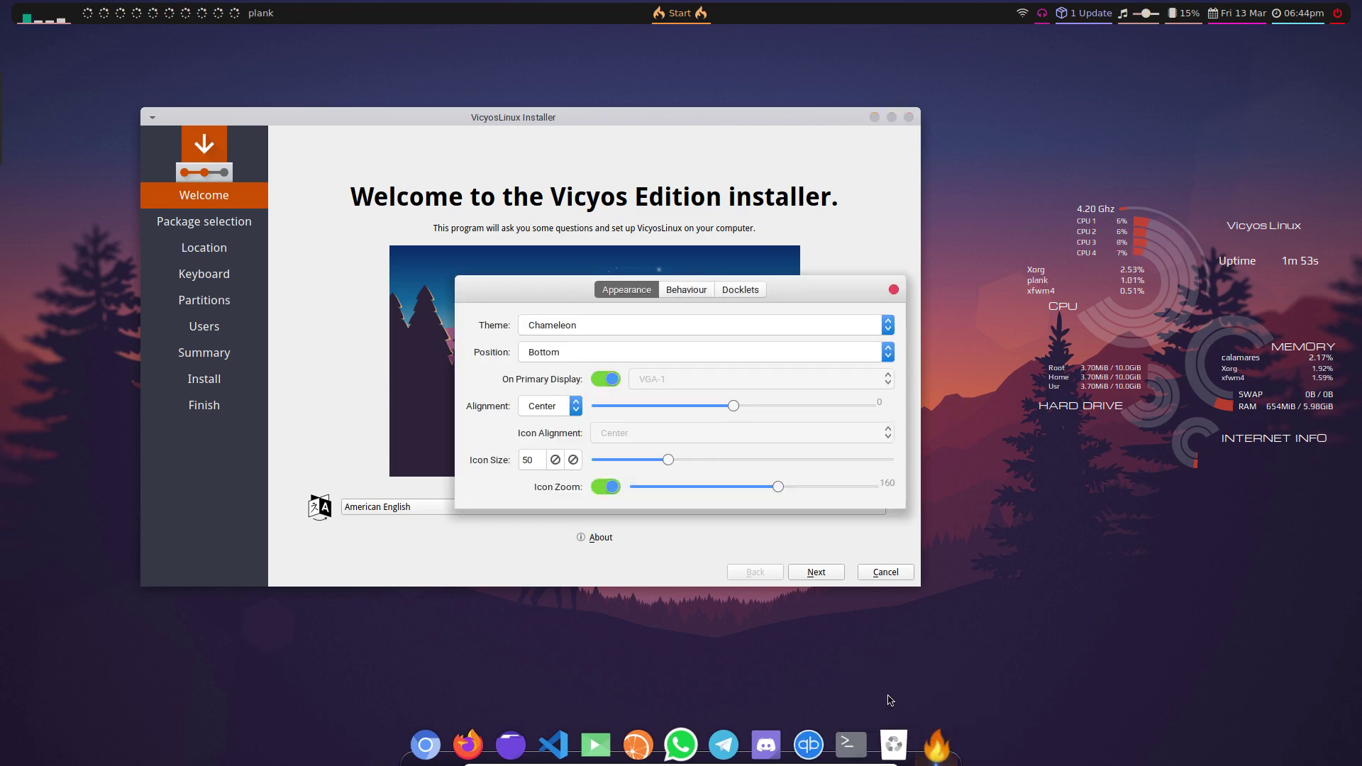
{"action": "left_click", "coordinate": [558, 331]}
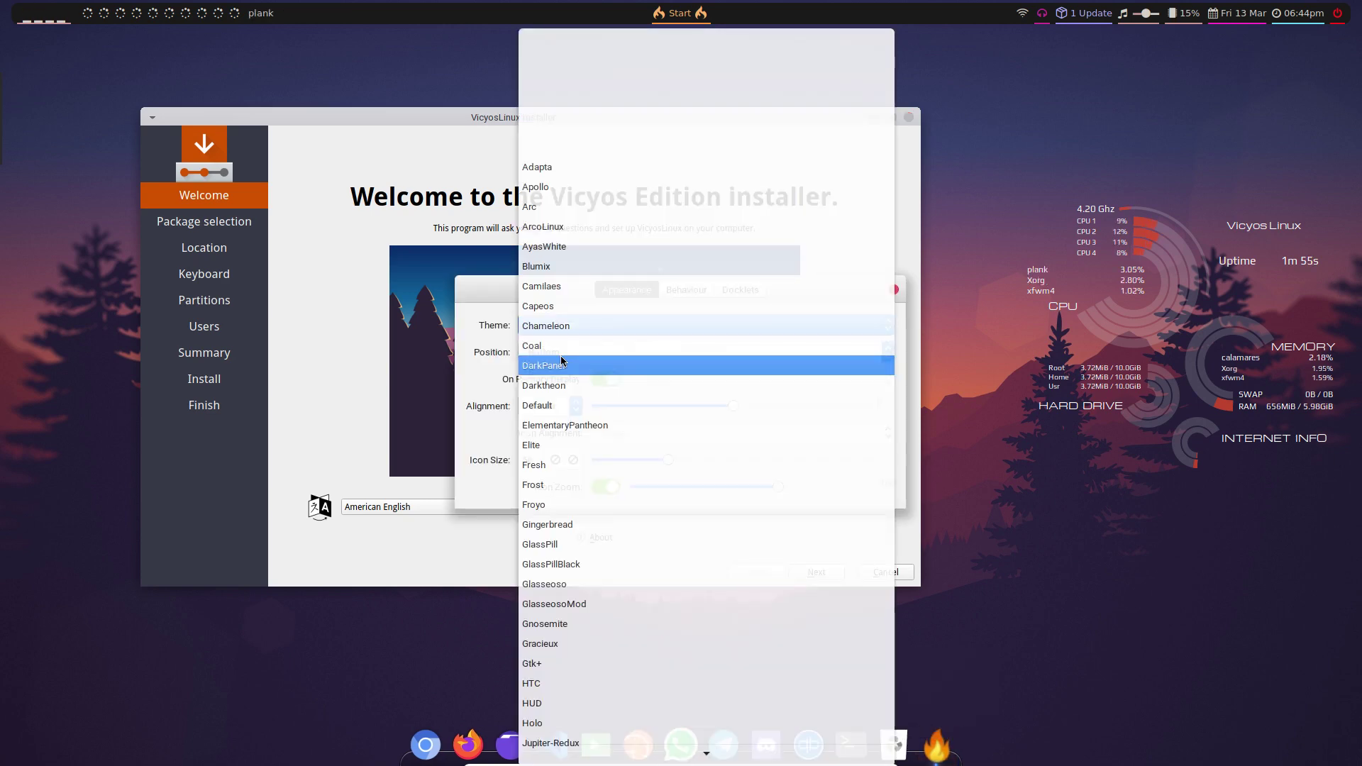
{"action": "scroll", "coordinate": [621, 490], "scroll_direction": "down", "scroll_amount": 5}
{"action": "scroll", "coordinate": [625, 511], "scroll_direction": "down", "scroll_amount": 10}
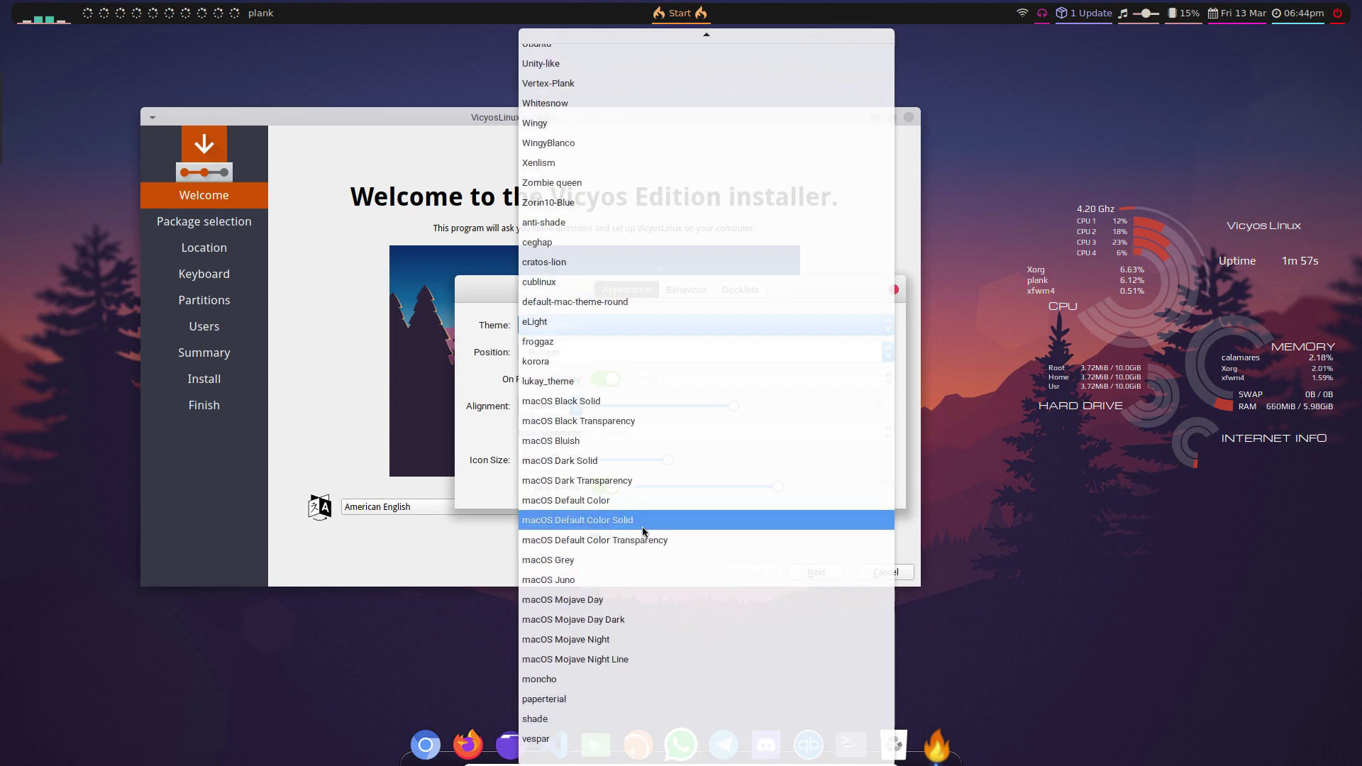
{"action": "left_click", "coordinate": [470, 563]}
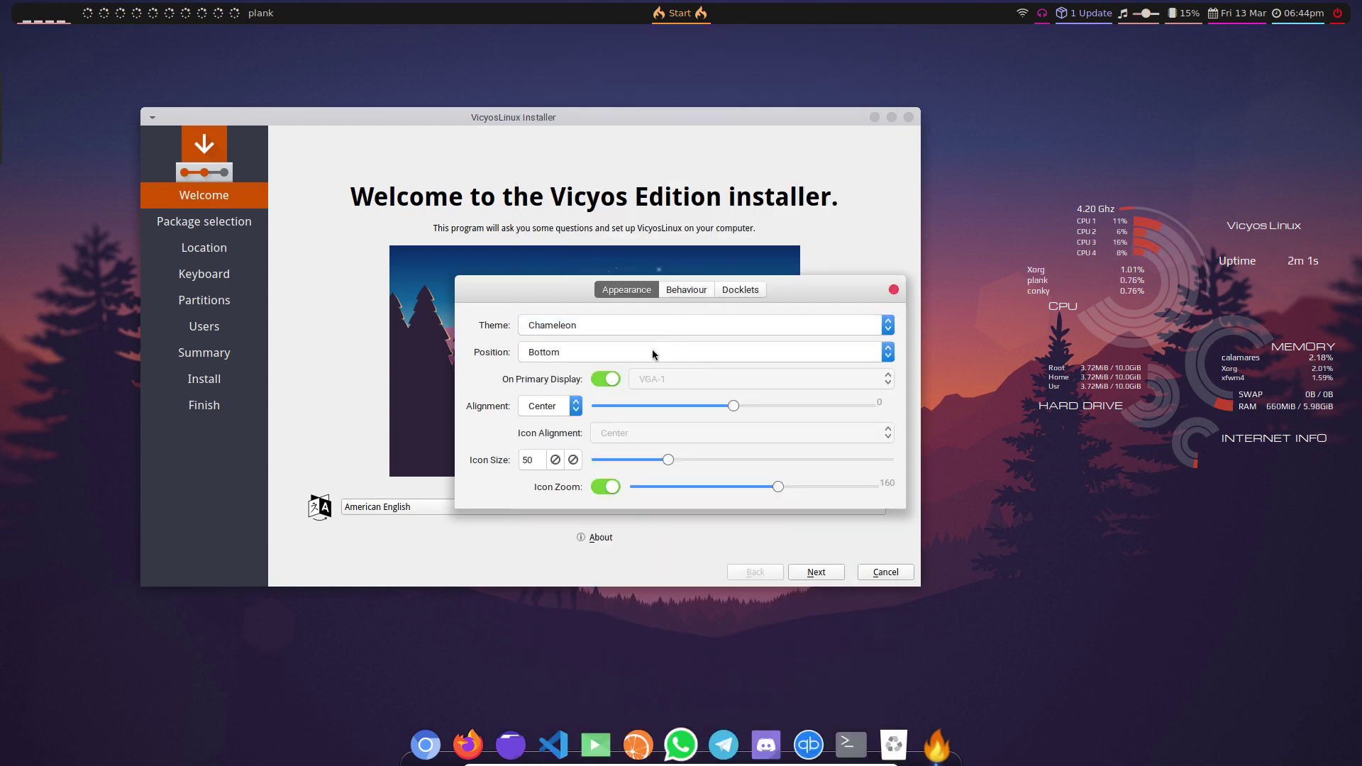
{"action": "left_click", "coordinate": [603, 352]}
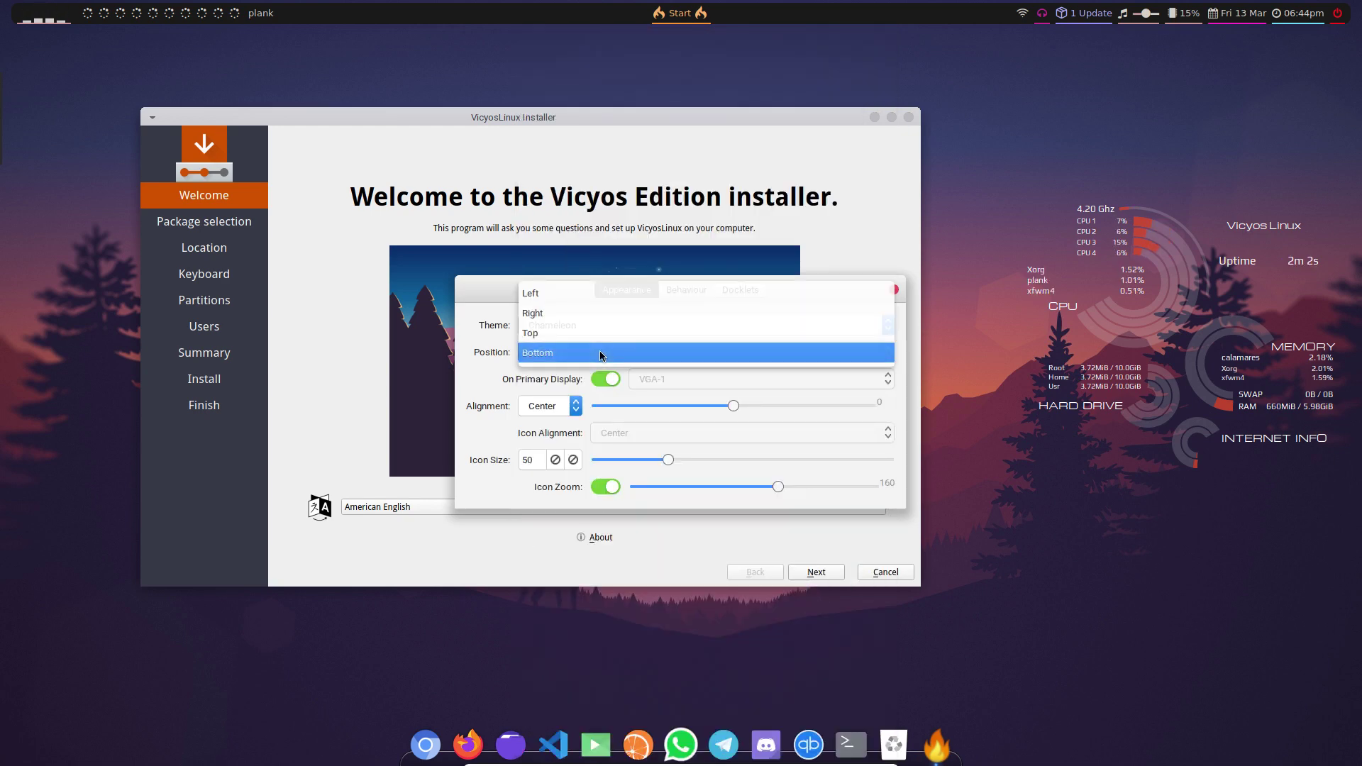
{"action": "left_click", "coordinate": [532, 293]}
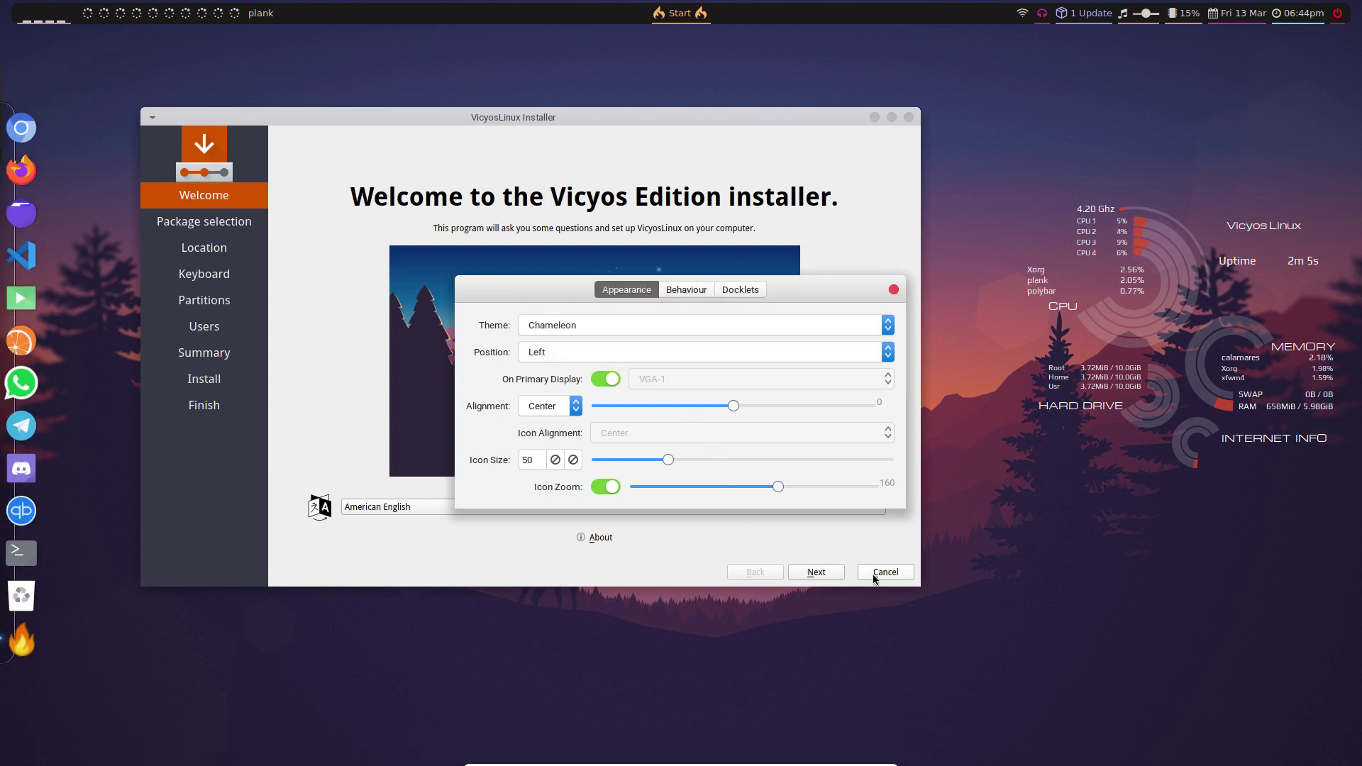
{"action": "left_click", "coordinate": [893, 289]}
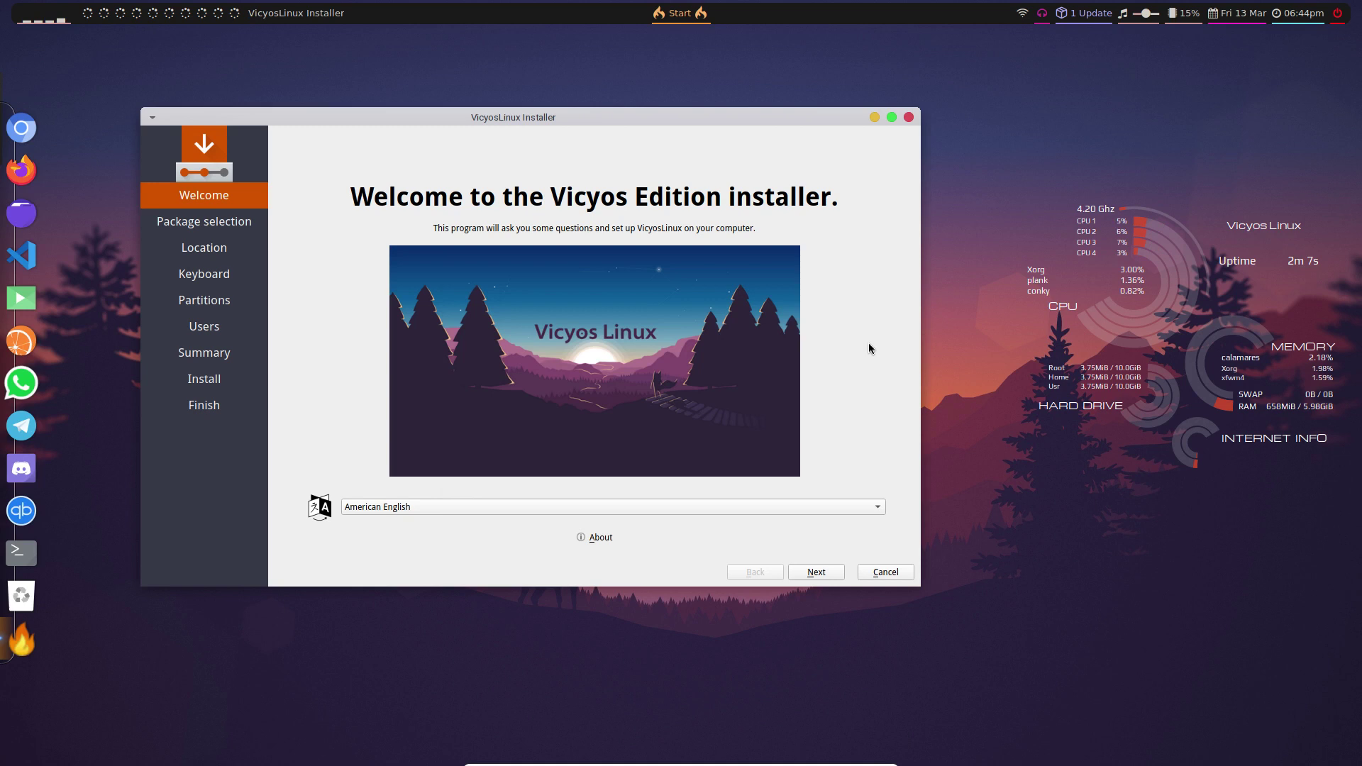
- Move the installer right, then toggle Polybar's volume mute three times, ending unmuted
{"action": "left_click_drag", "start_coordinate": [644, 121], "coordinate": [717, 126]}
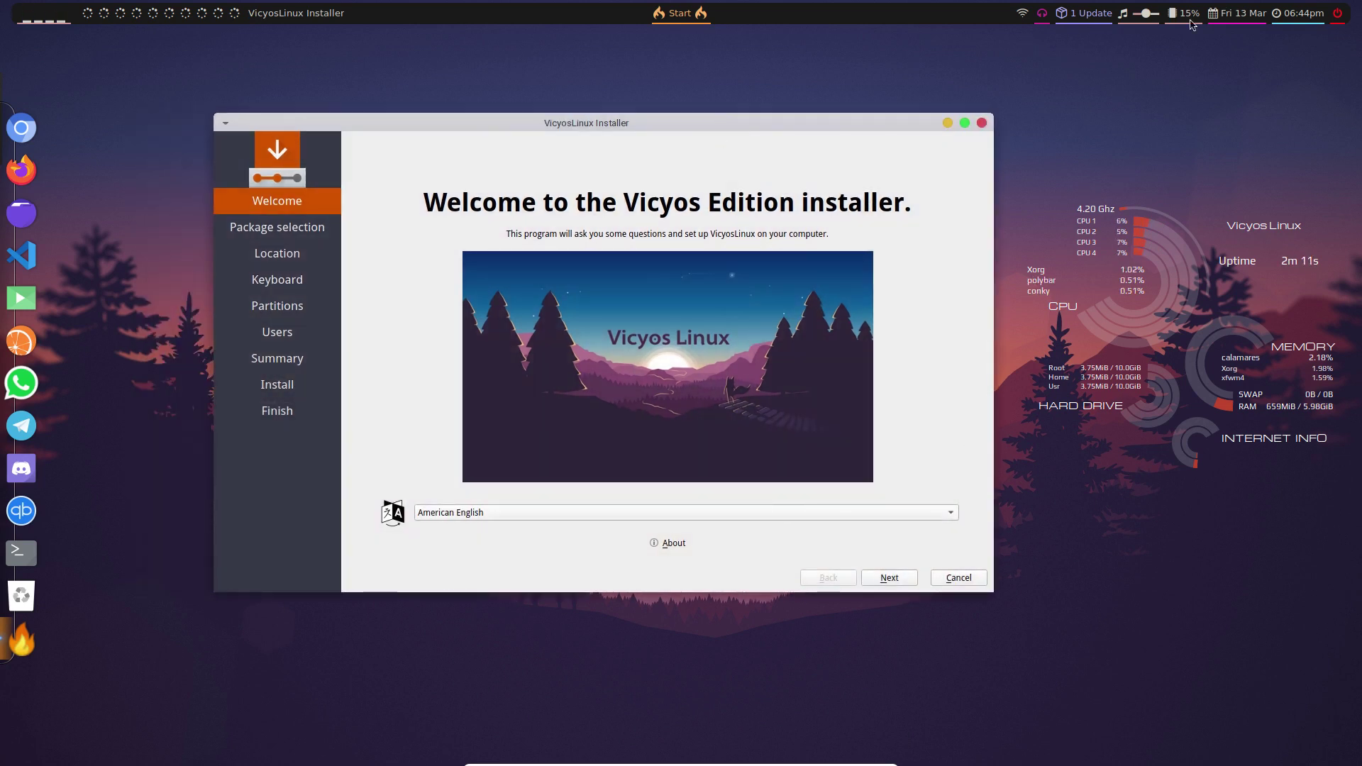
{"action": "left_click", "coordinate": [1138, 15]}
{"action": "left_click", "coordinate": [1143, 15]}
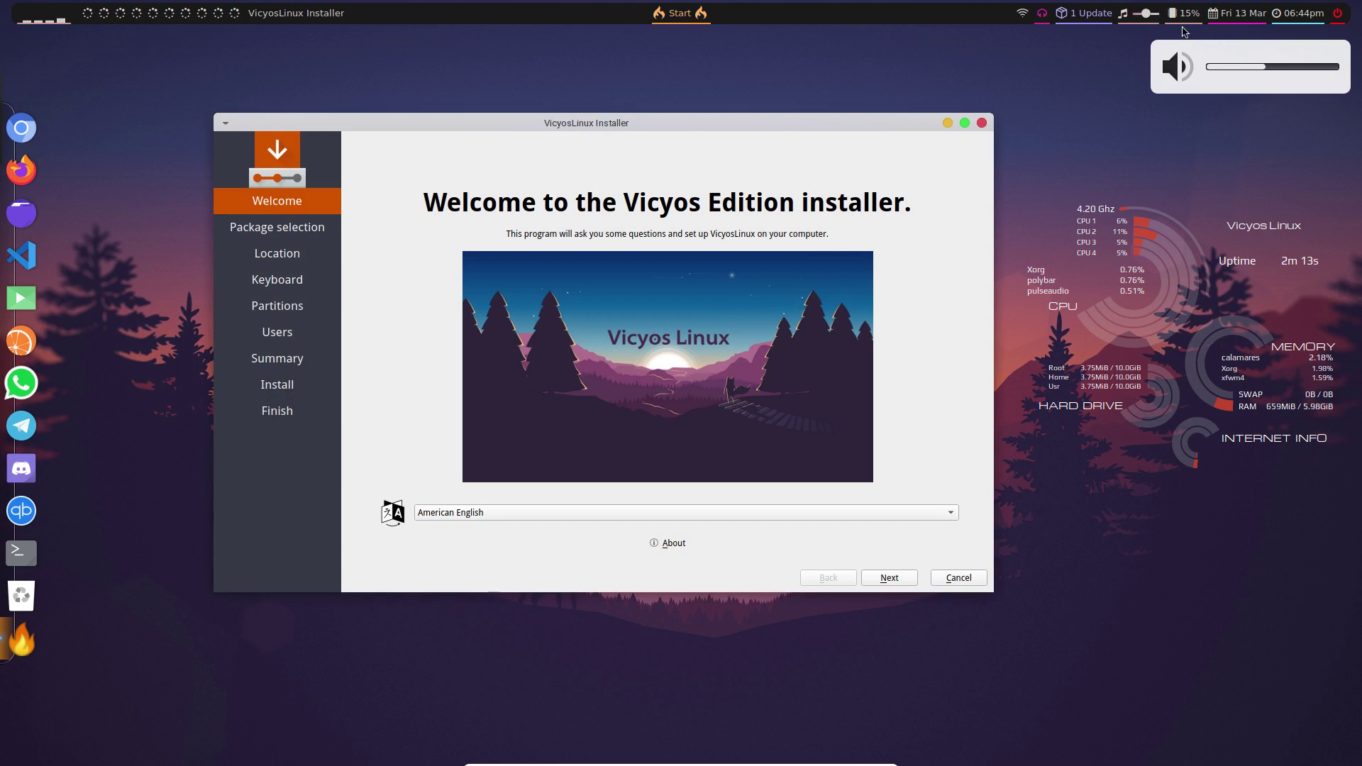
{"action": "left_click", "coordinate": [1152, 15]}
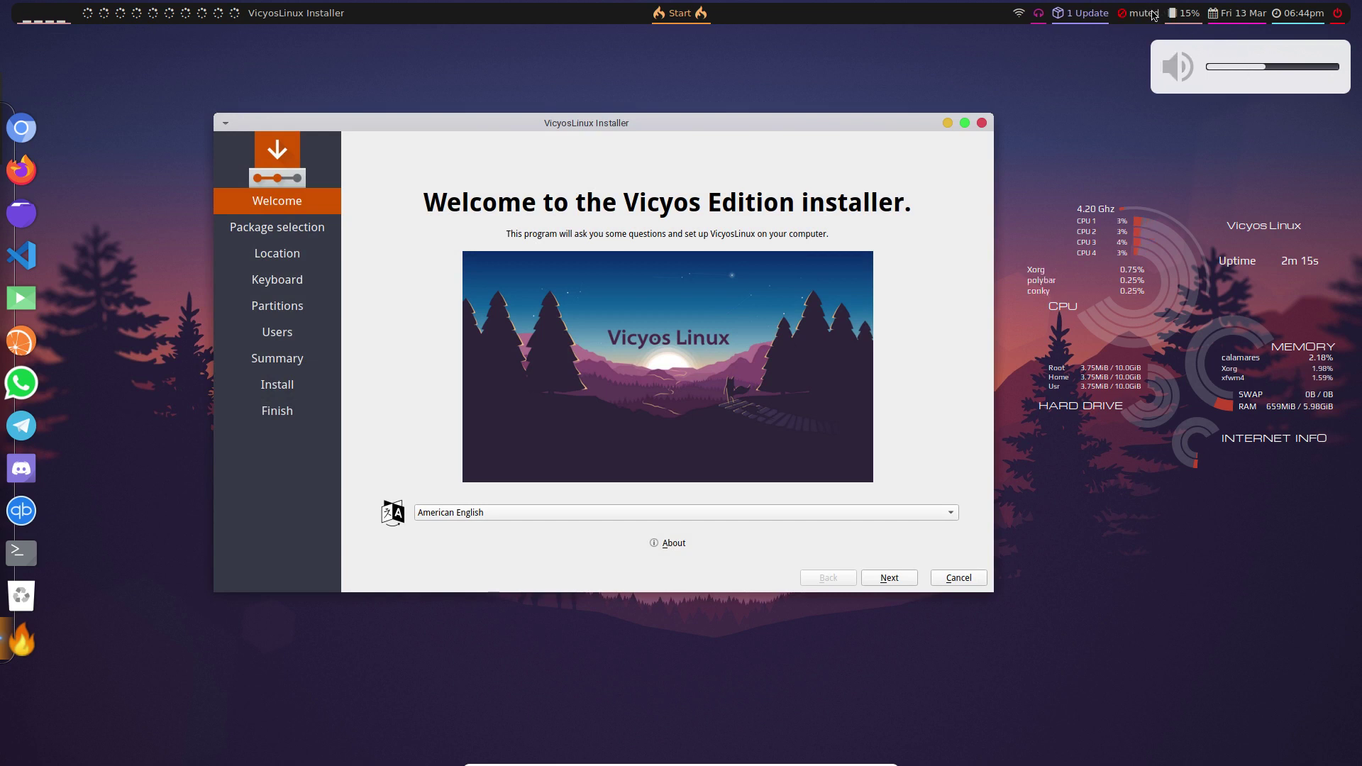
{"action": "left_click", "coordinate": [1150, 17]}
{"action": "left_click", "coordinate": [1149, 17]}
{"action": "left_click", "coordinate": [1150, 17]}
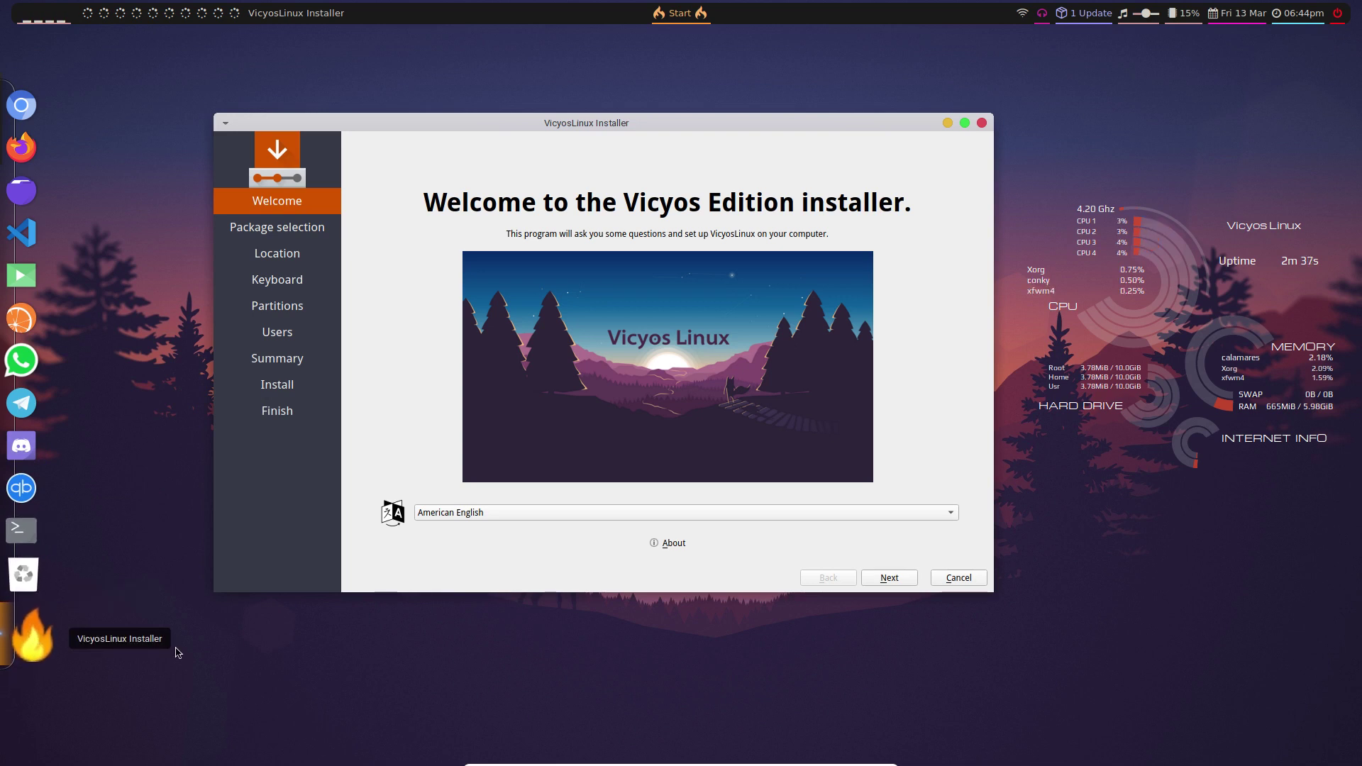
- Go to Package selection and expand the WPS Office, LibreOffice, Browsers and Internet Apps groups
{"action": "left_click", "coordinate": [905, 580]}
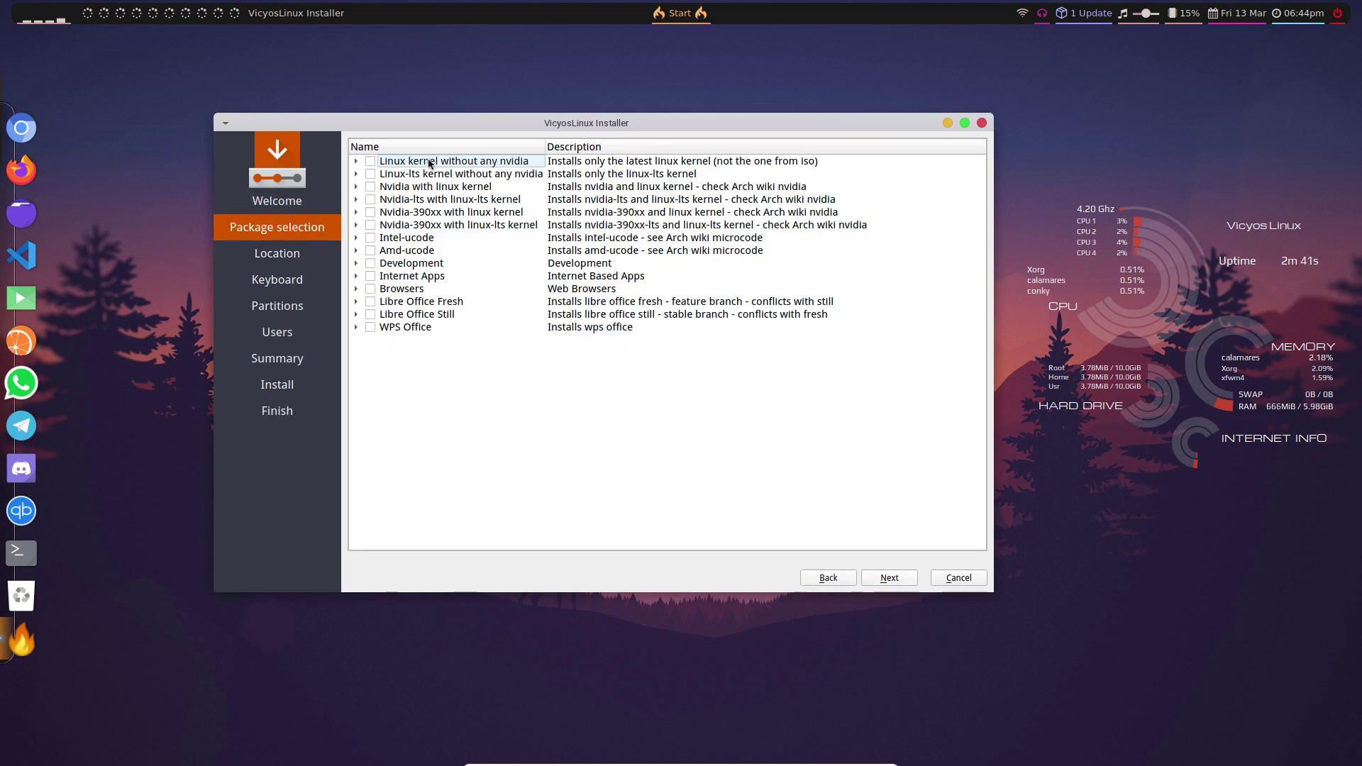
{"action": "left_click", "coordinate": [355, 327]}
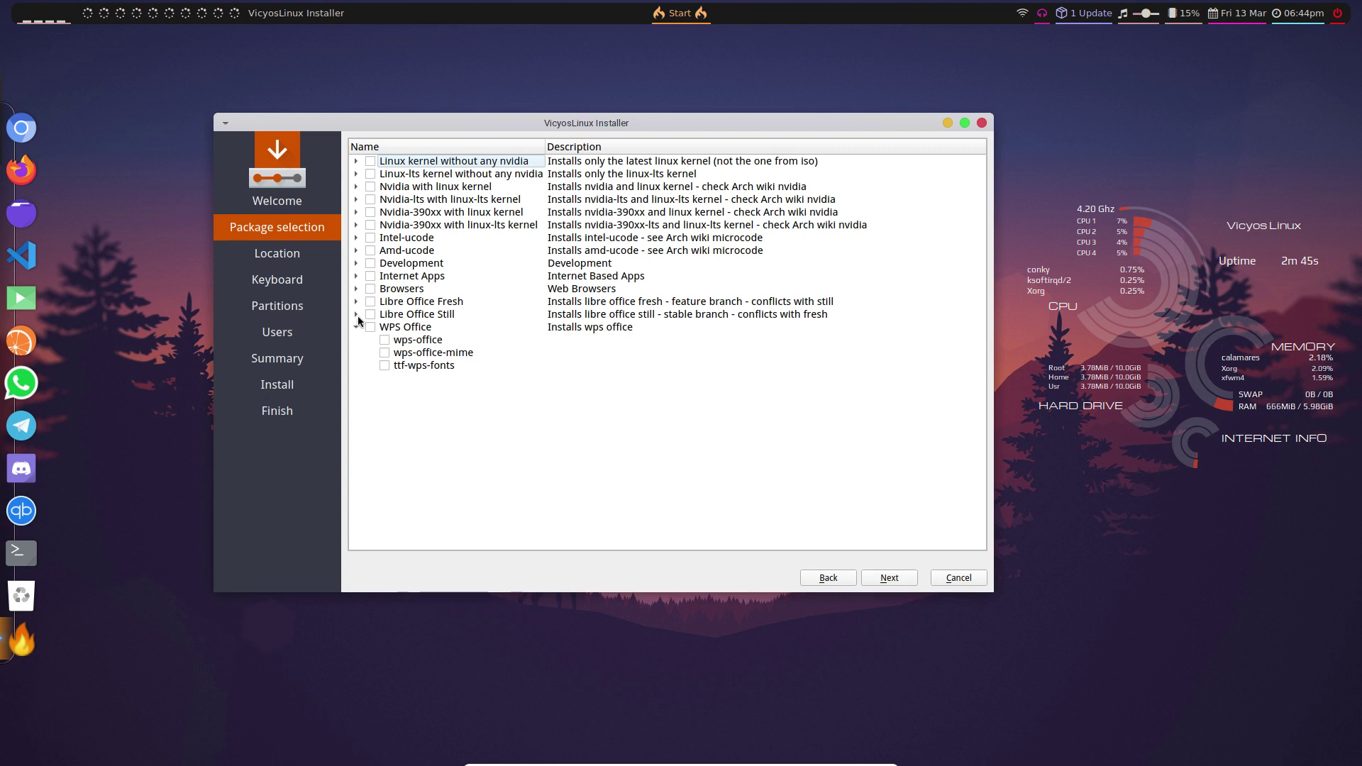
{"action": "left_click", "coordinate": [355, 314]}
{"action": "left_click", "coordinate": [355, 302]}
{"action": "left_click", "coordinate": [356, 289]}
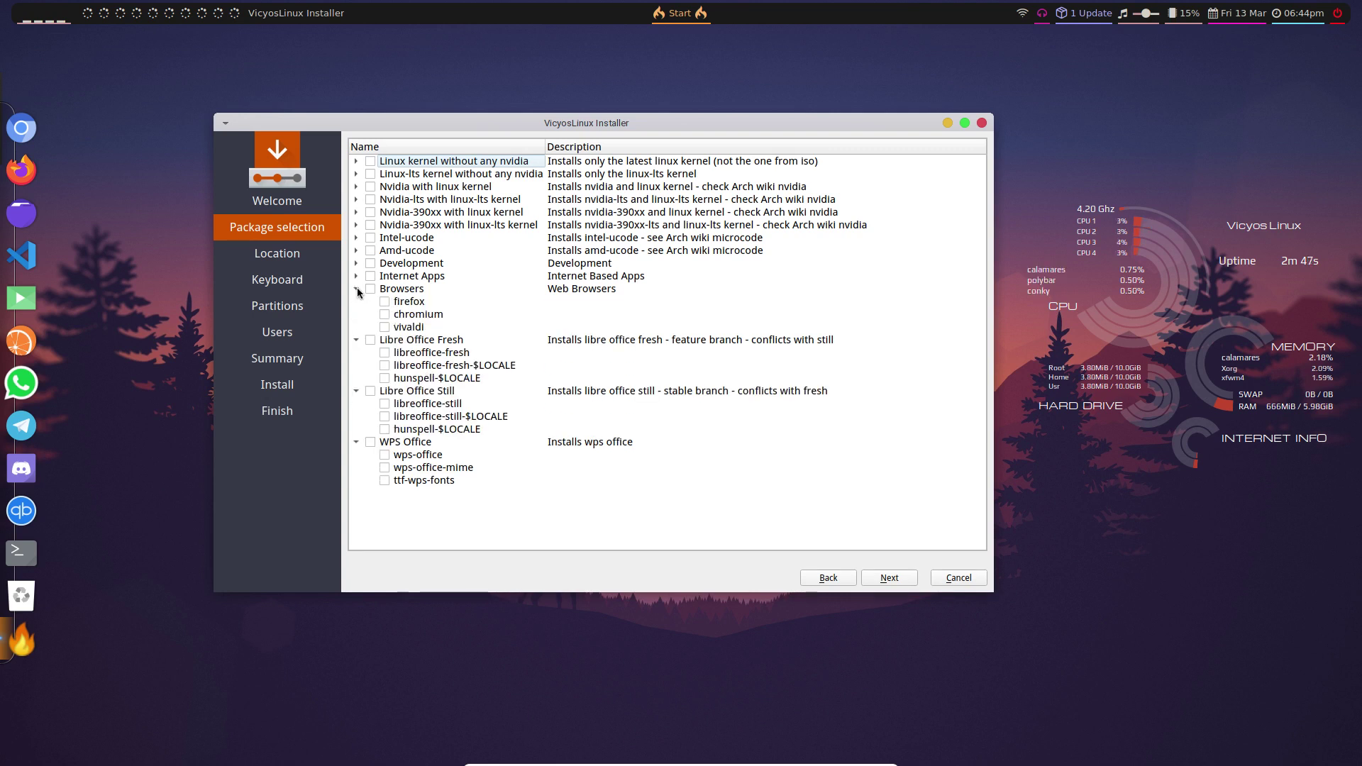
{"action": "left_click", "coordinate": [356, 276]}
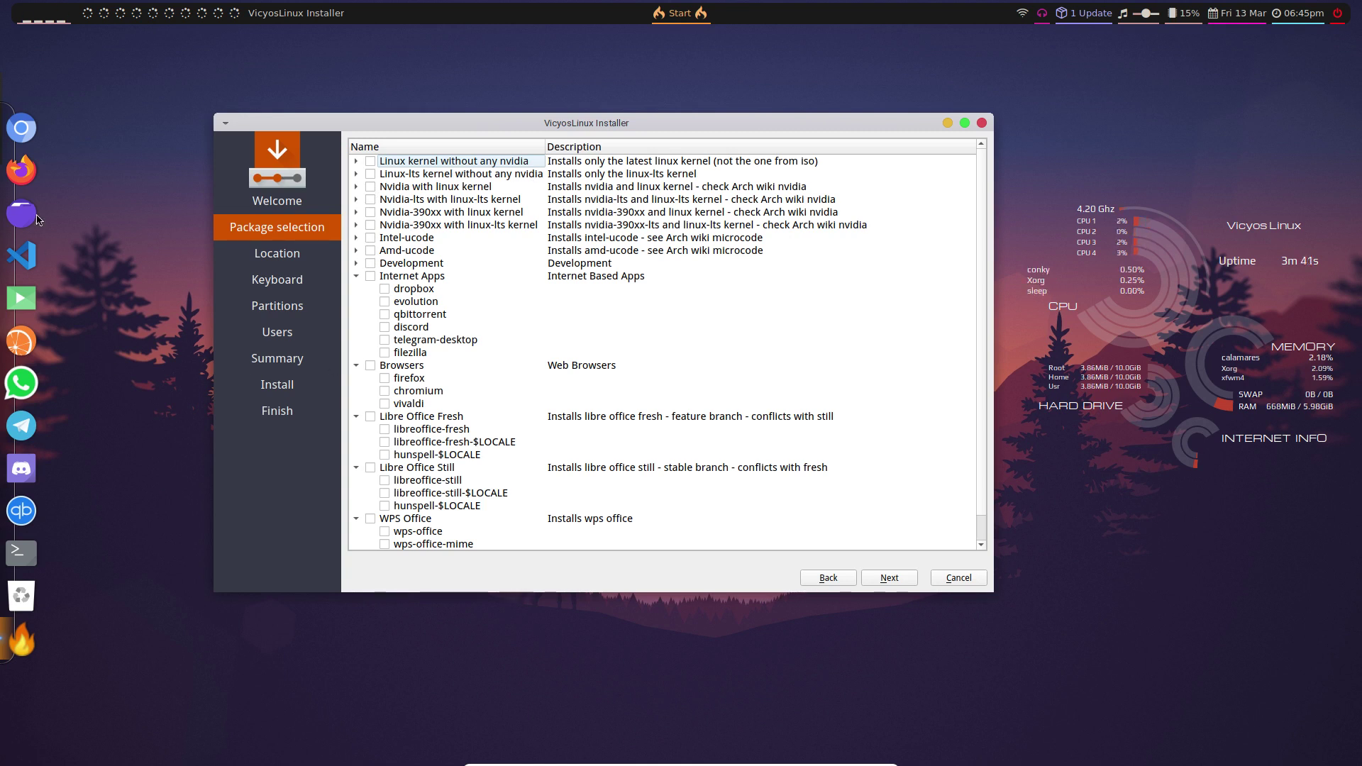
- Tick vivaldi under Browsers, then dismiss the error from the Ctrl+Alt+V launch attempt
{"action": "left_click", "coordinate": [384, 405]}
{"action": "key", "text": "ctrl+alt+v"}
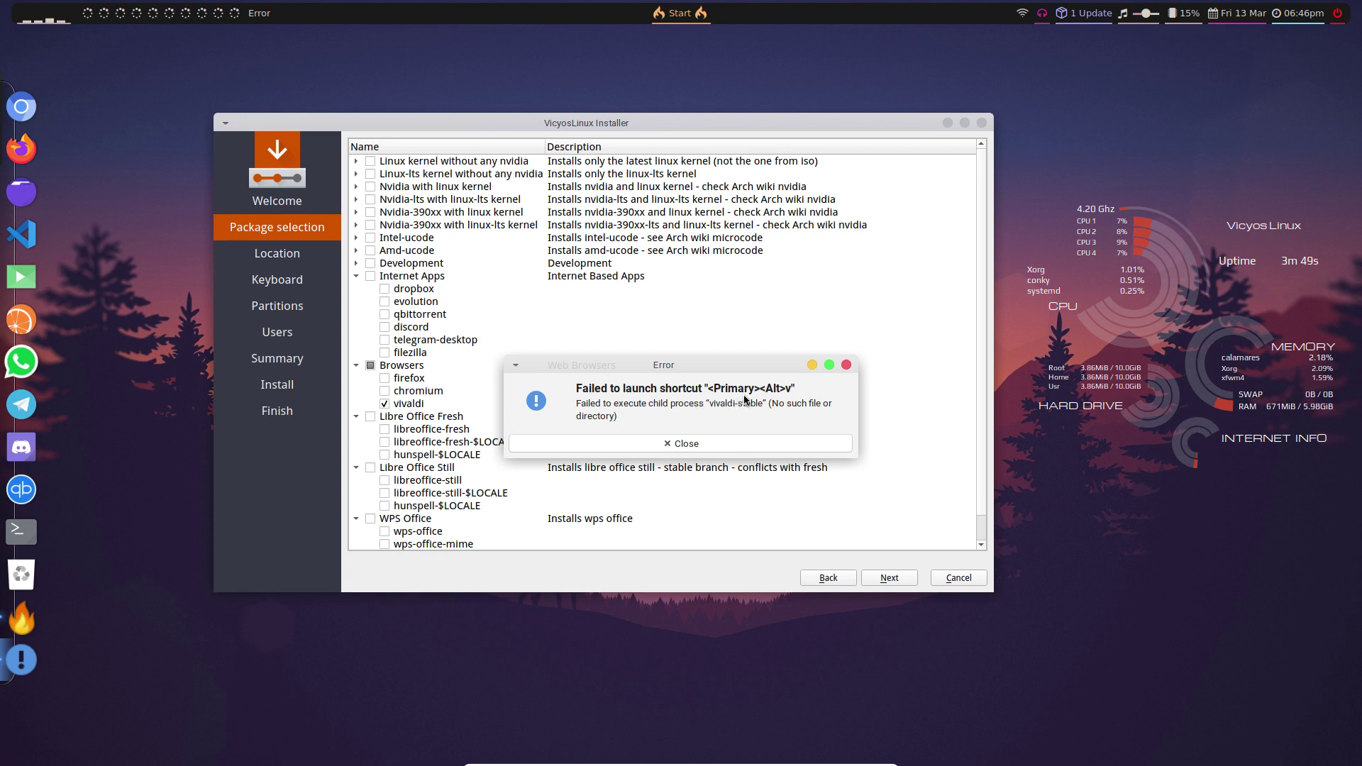
{"action": "left_click", "coordinate": [702, 444]}
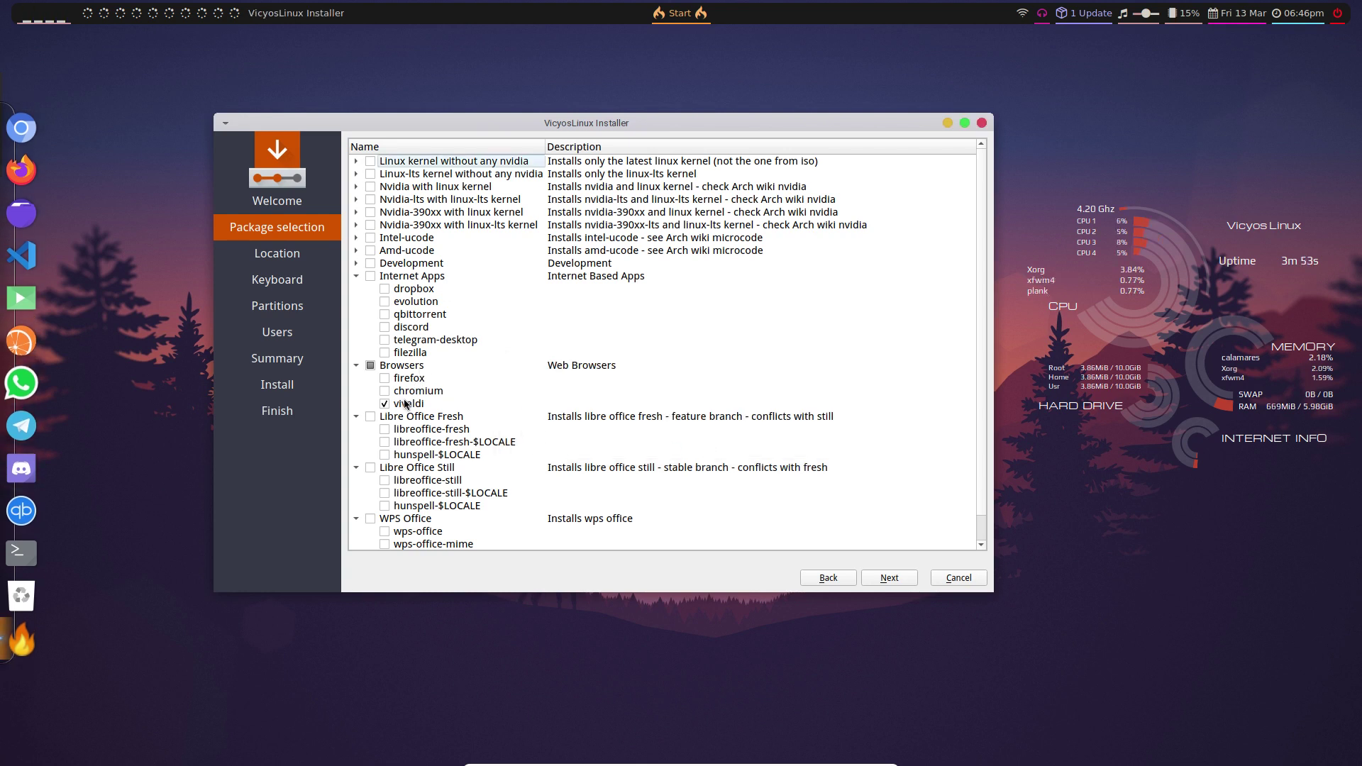
- Keep the Europe/Brussels timezone and choose the Belgian keyboard layout
{"action": "left_click", "coordinate": [890, 577]}
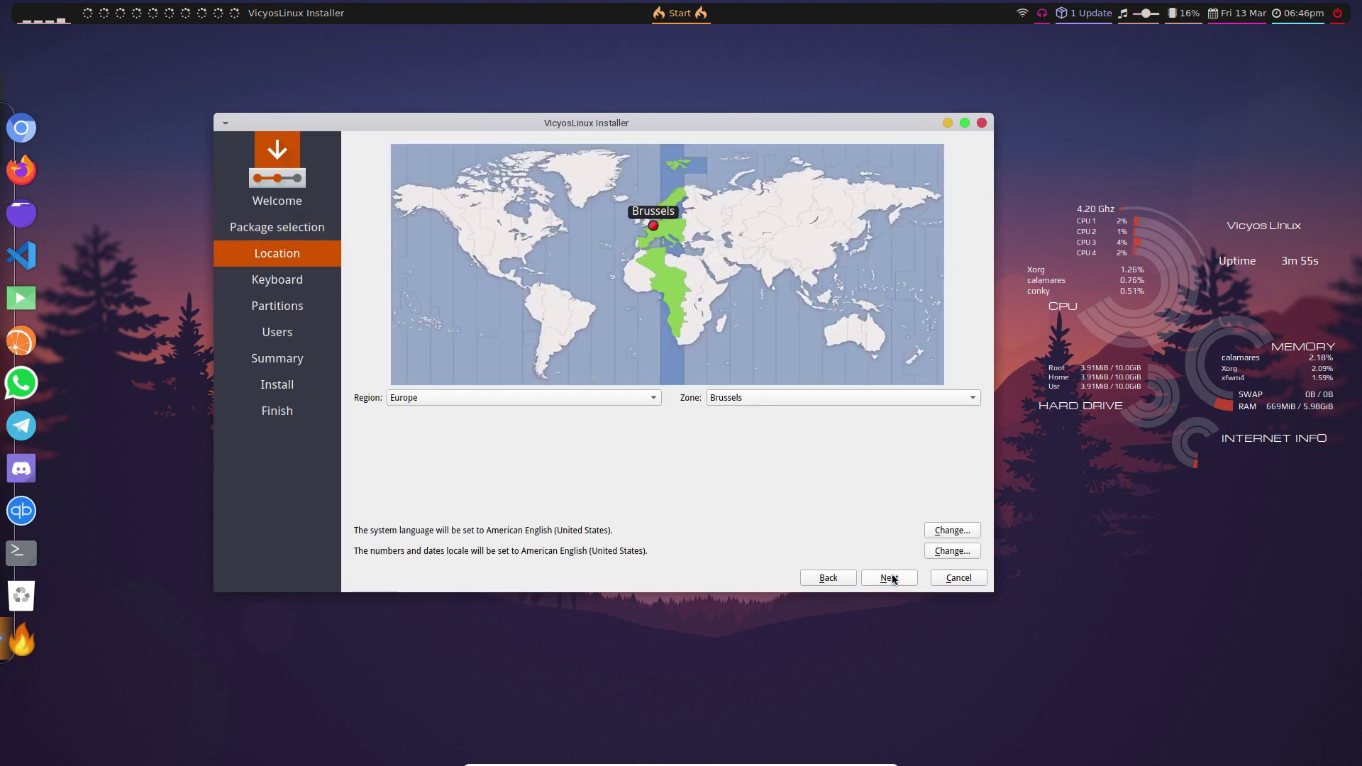
{"action": "left_click", "coordinate": [890, 576]}
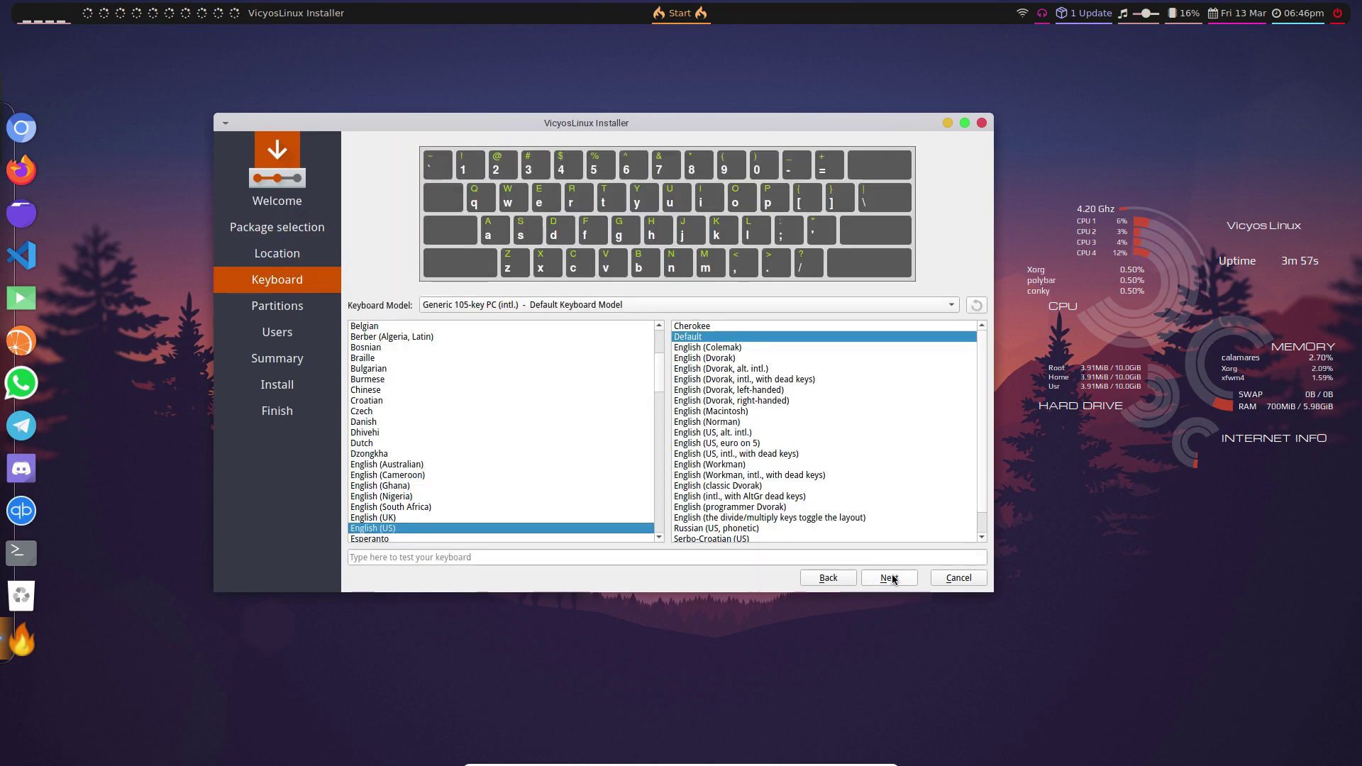
{"action": "left_click", "coordinate": [390, 328]}
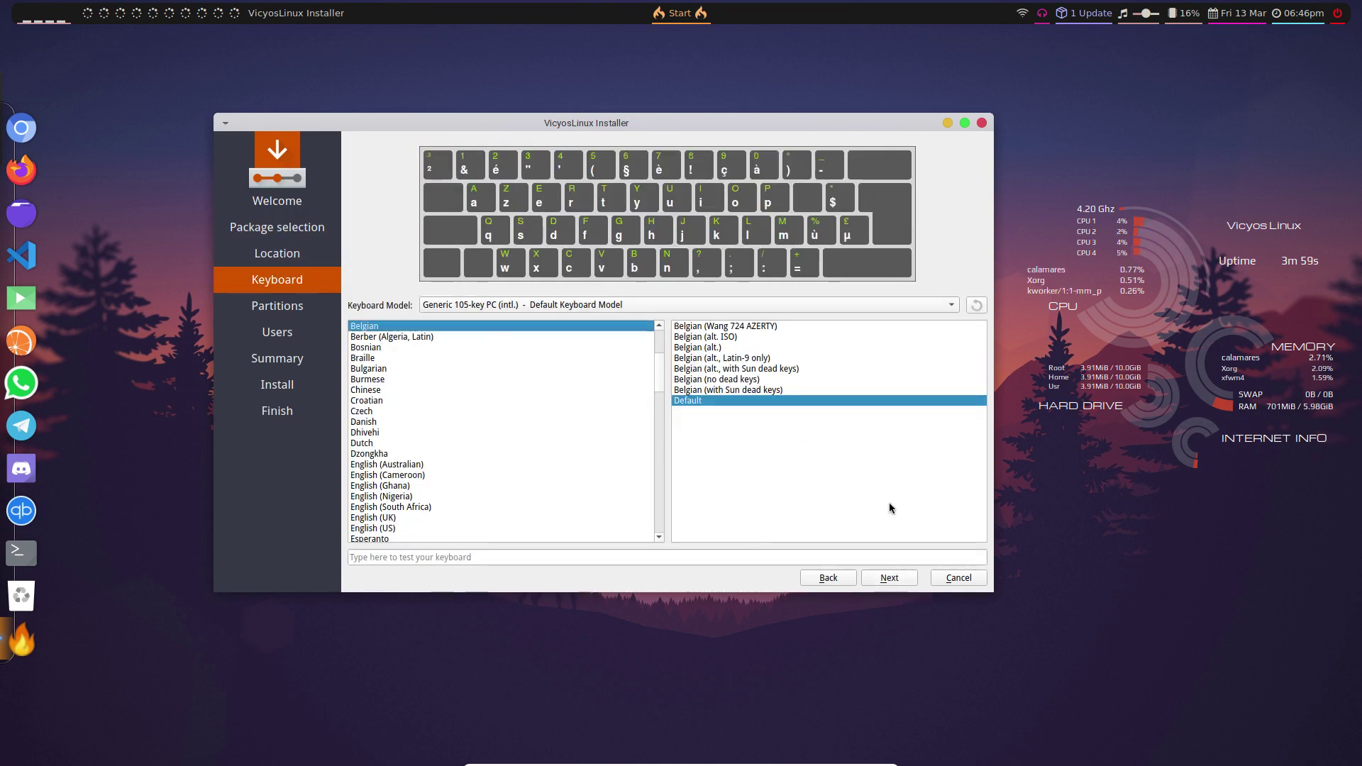
- Choose Erase disk with No Swap for partitioning
{"action": "left_click", "coordinate": [888, 577]}
{"action": "left_click", "coordinate": [426, 190]}
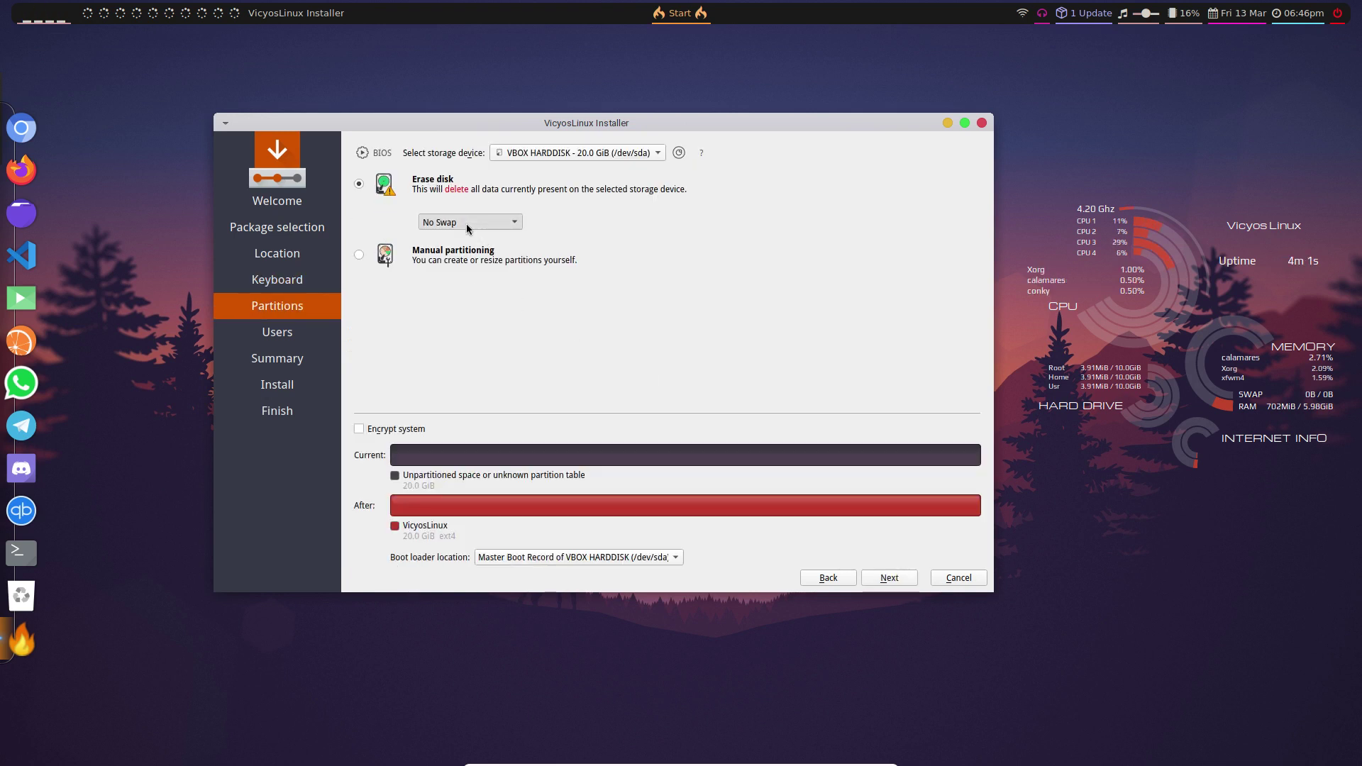
{"action": "left_click", "coordinate": [466, 223]}
{"action": "left_click", "coordinate": [461, 222]}
{"action": "left_click", "coordinate": [890, 577]}
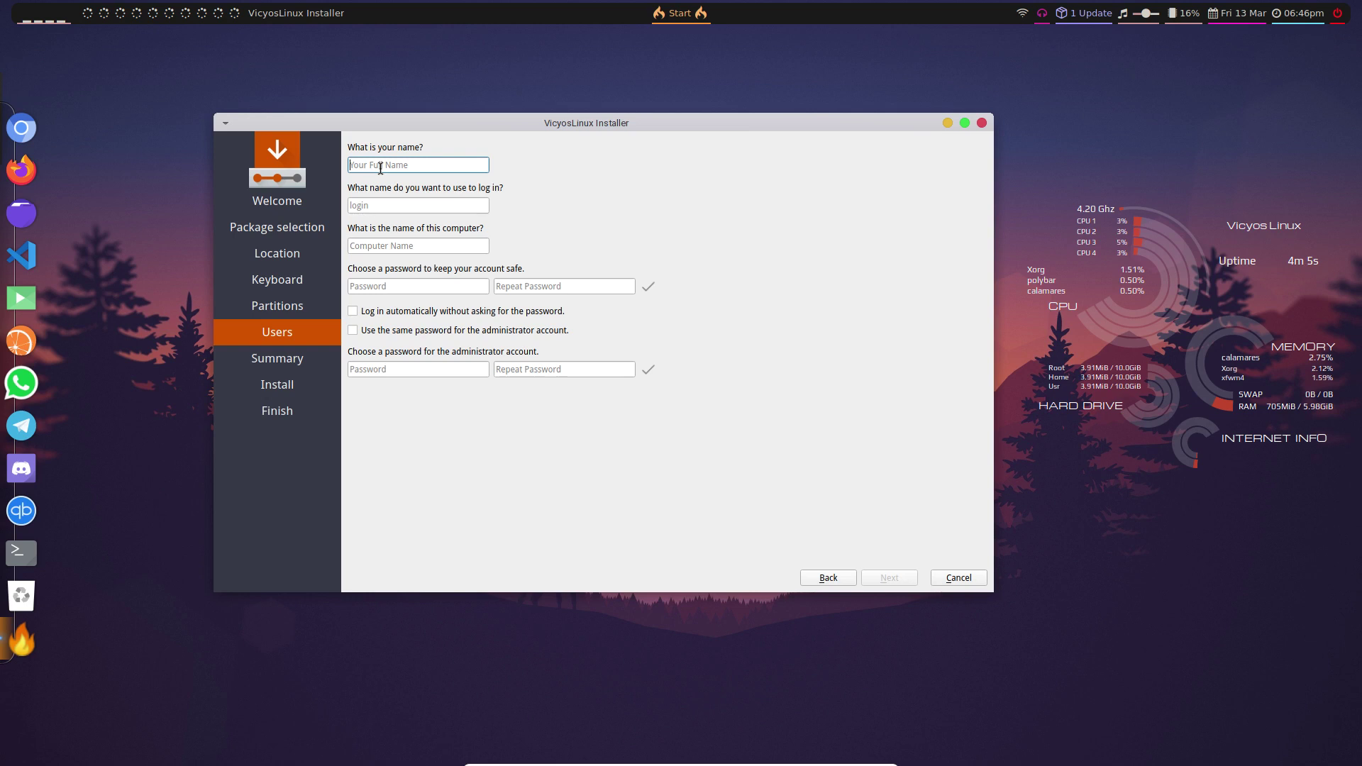
- Enter the username, computer name and password, enable auto-login and the same admin password
{"action": "key", "text": "Tab"}
{"action": "key", "text": "Tab"}
{"action": "type", "text": "er"}
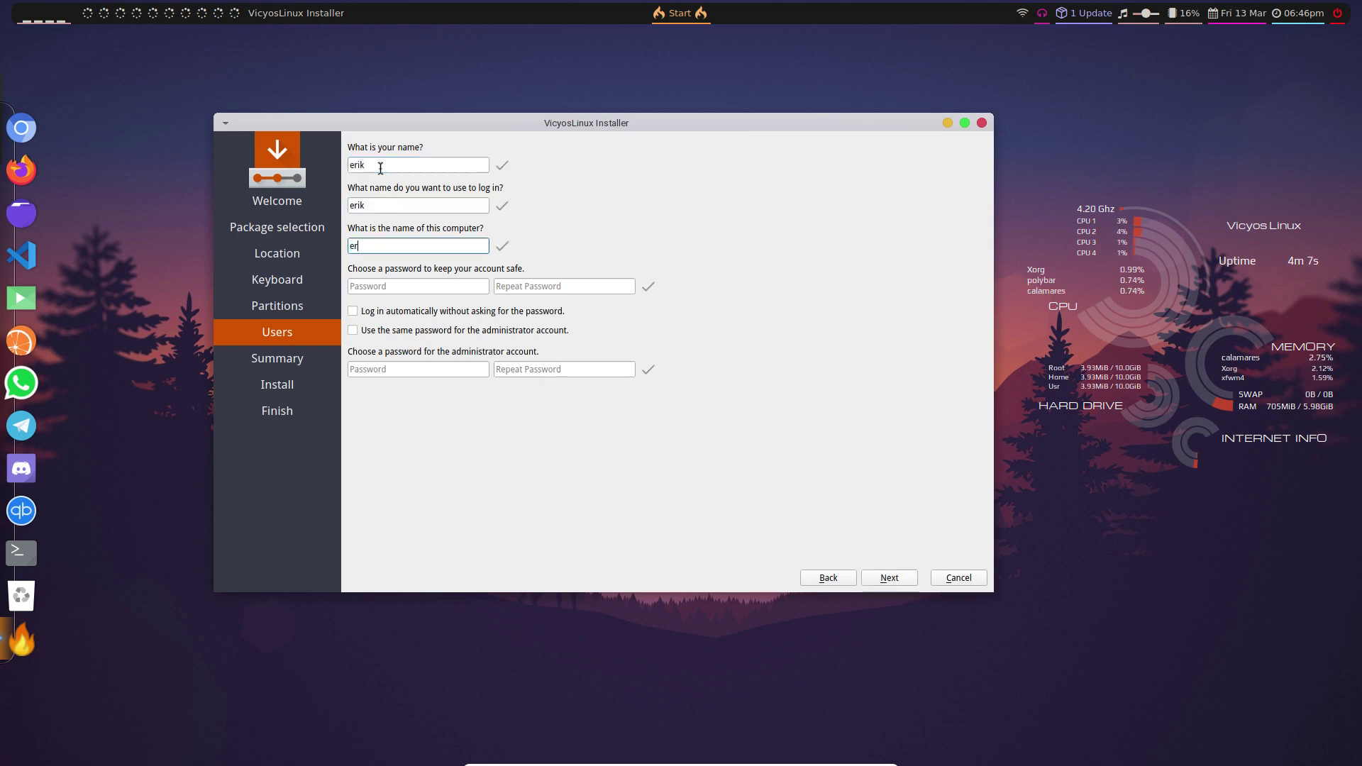
{"action": "type", "text": "ikpc"}
{"action": "key", "text": "Tab"}
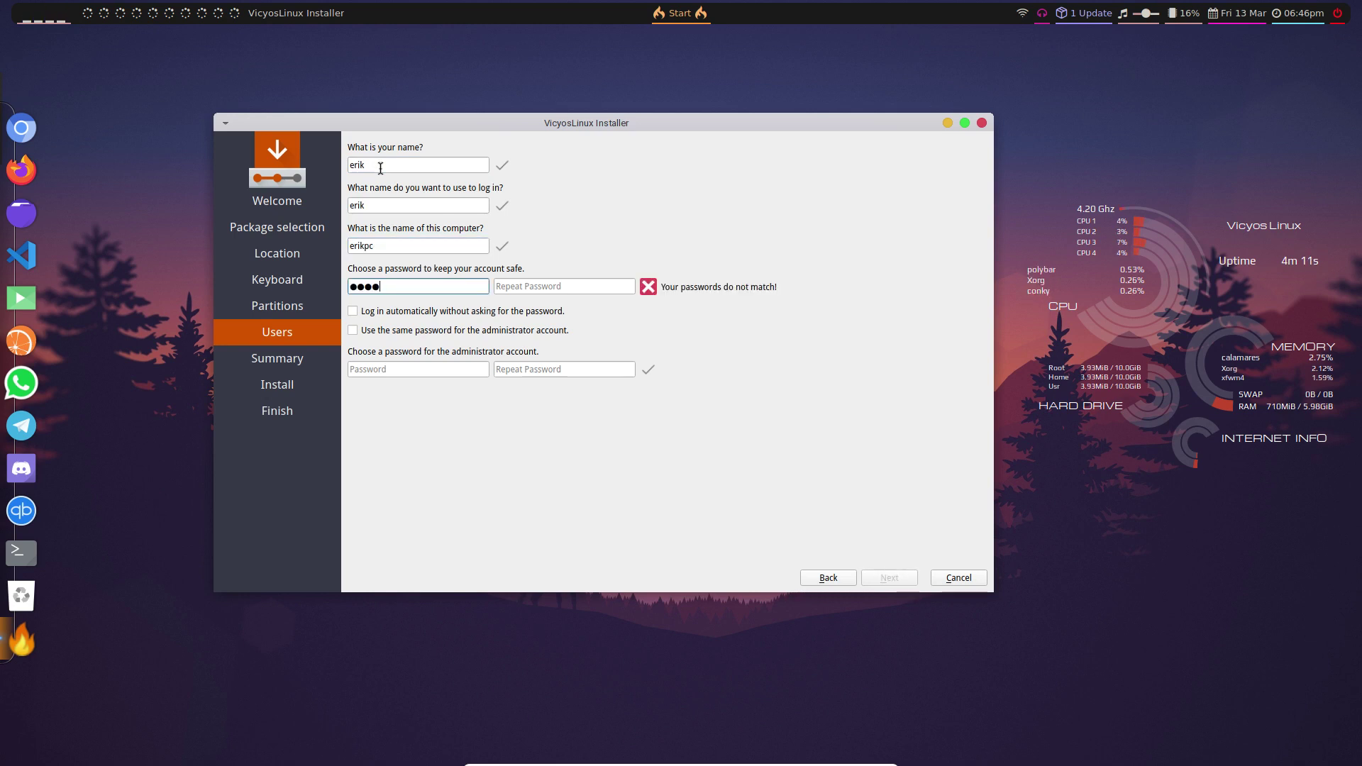
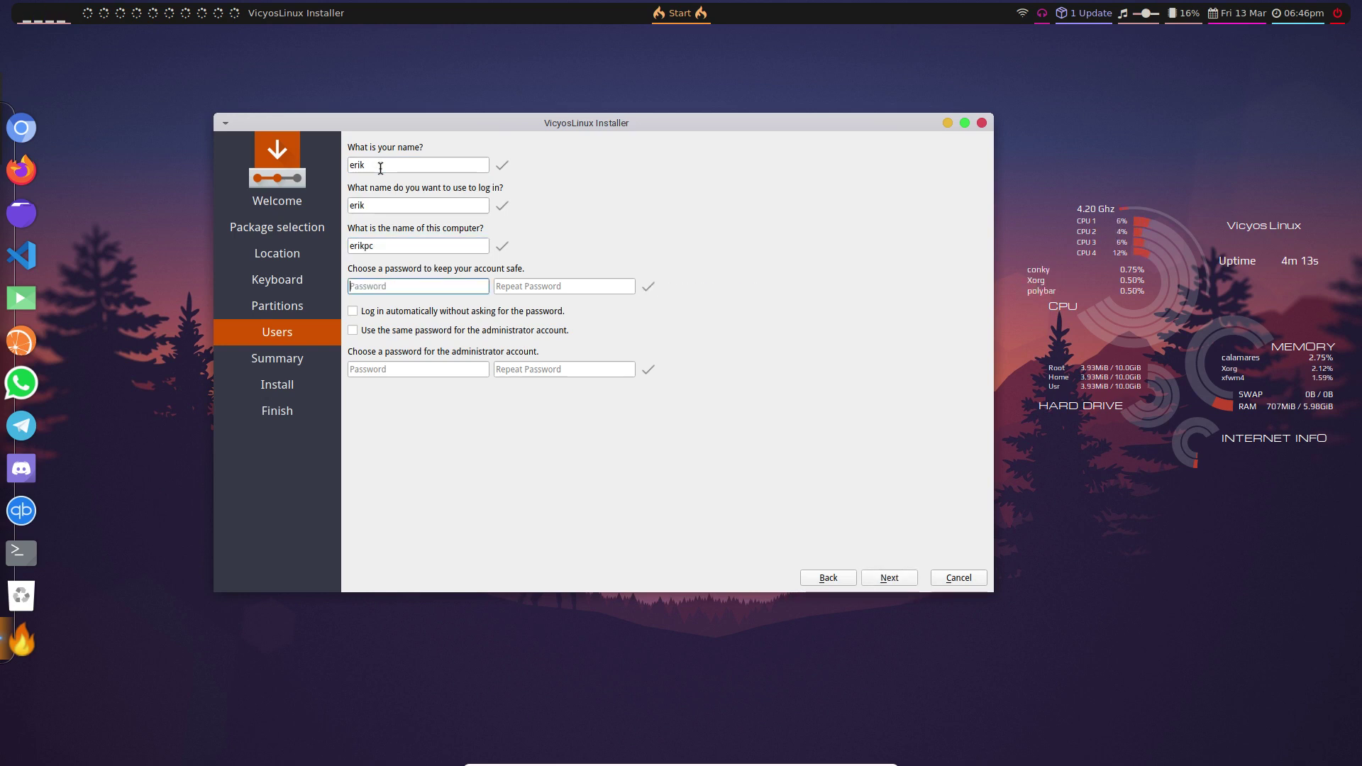
{"action": "key", "text": "Tab"}
{"action": "key", "text": "Tab"}
{"action": "key", "text": "space"}
{"action": "key", "text": "Tab"}
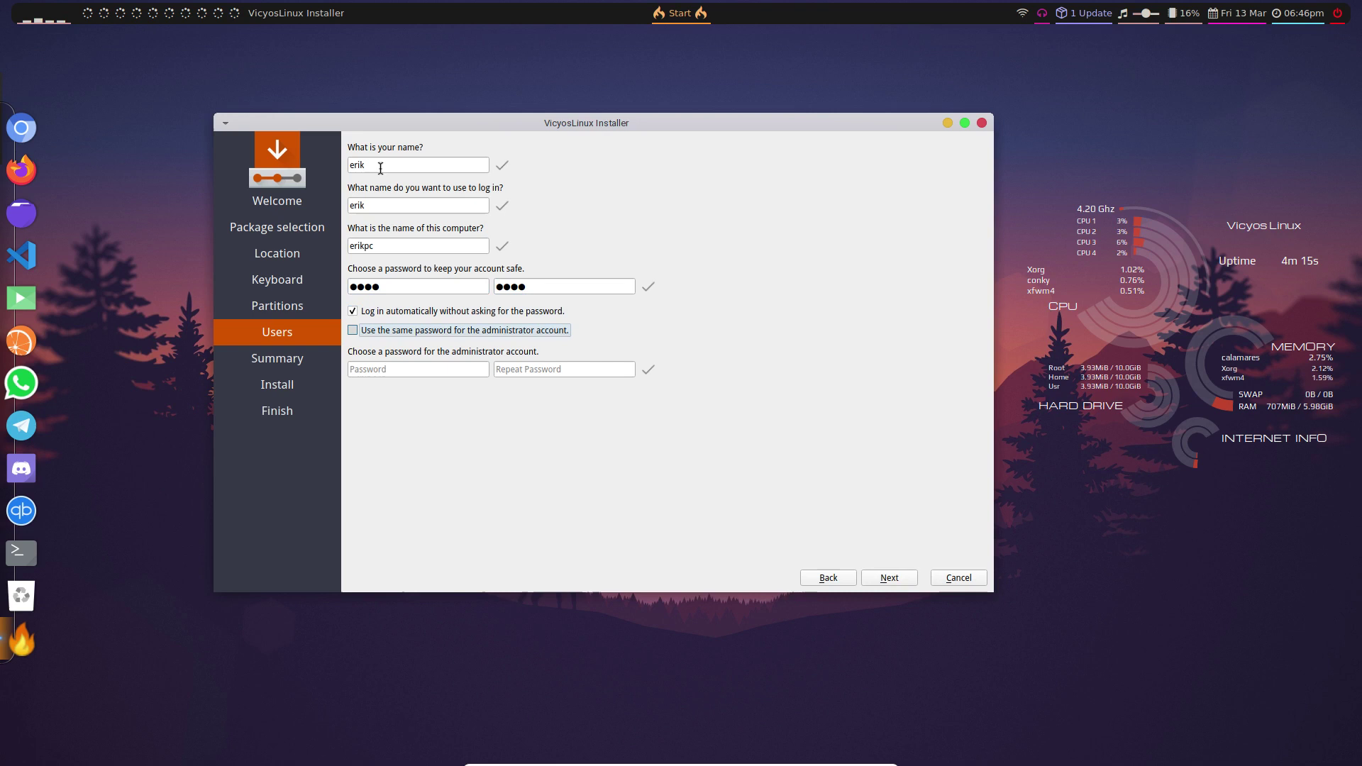
{"action": "key", "text": "space"}
{"action": "left_click", "coordinate": [888, 576]}
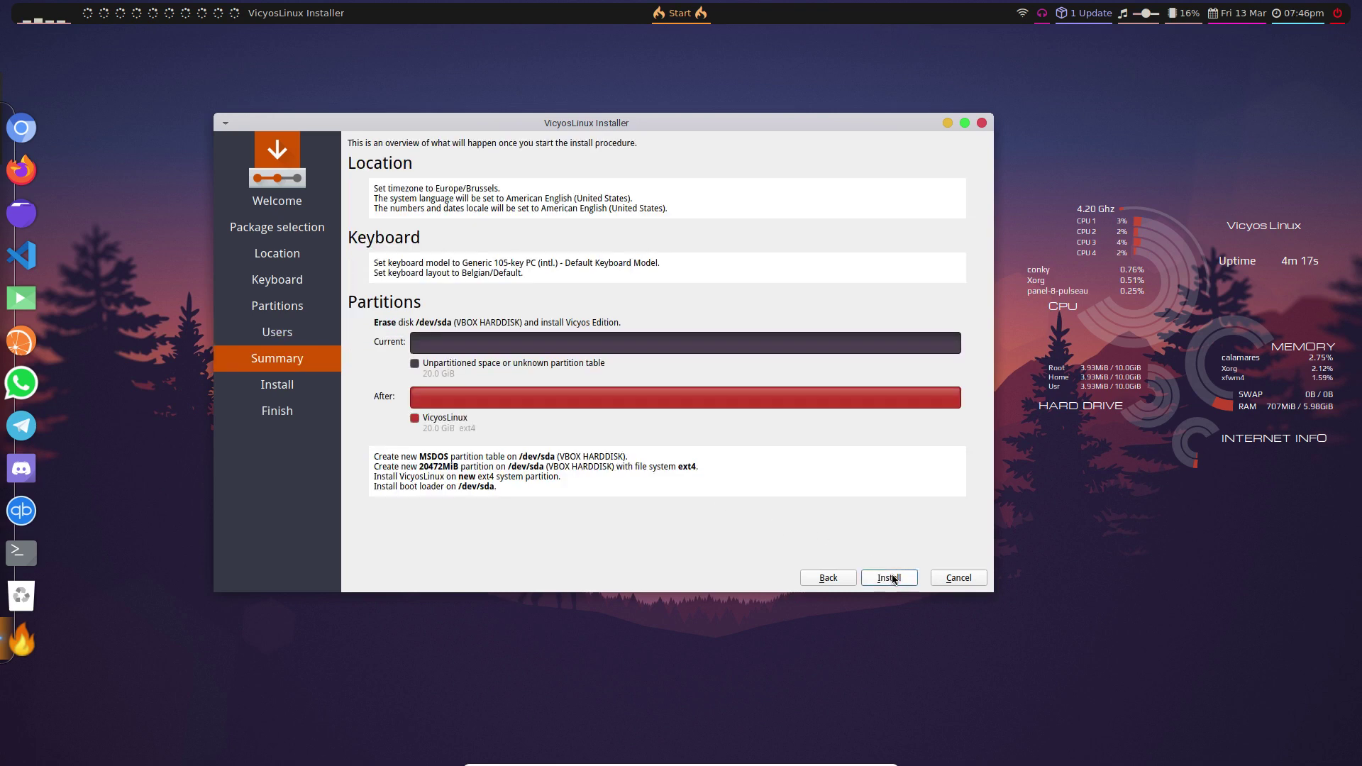
- Start the installation, move the installer window aside, and close the desktop menu
{"action": "left_click", "coordinate": [897, 580]}
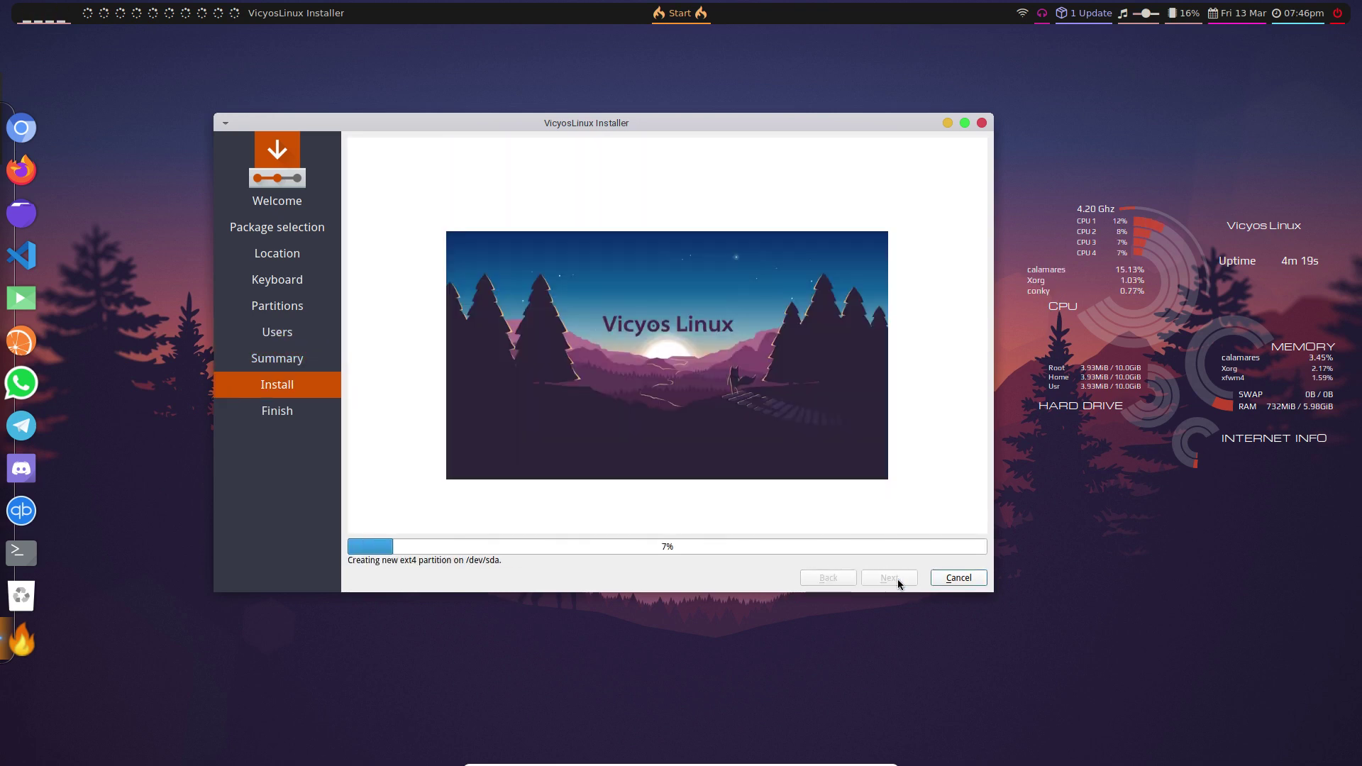
{"action": "left_click_drag", "start_coordinate": [672, 117], "coordinate": [913, 100]}
{"action": "right_click", "coordinate": [233, 156]}
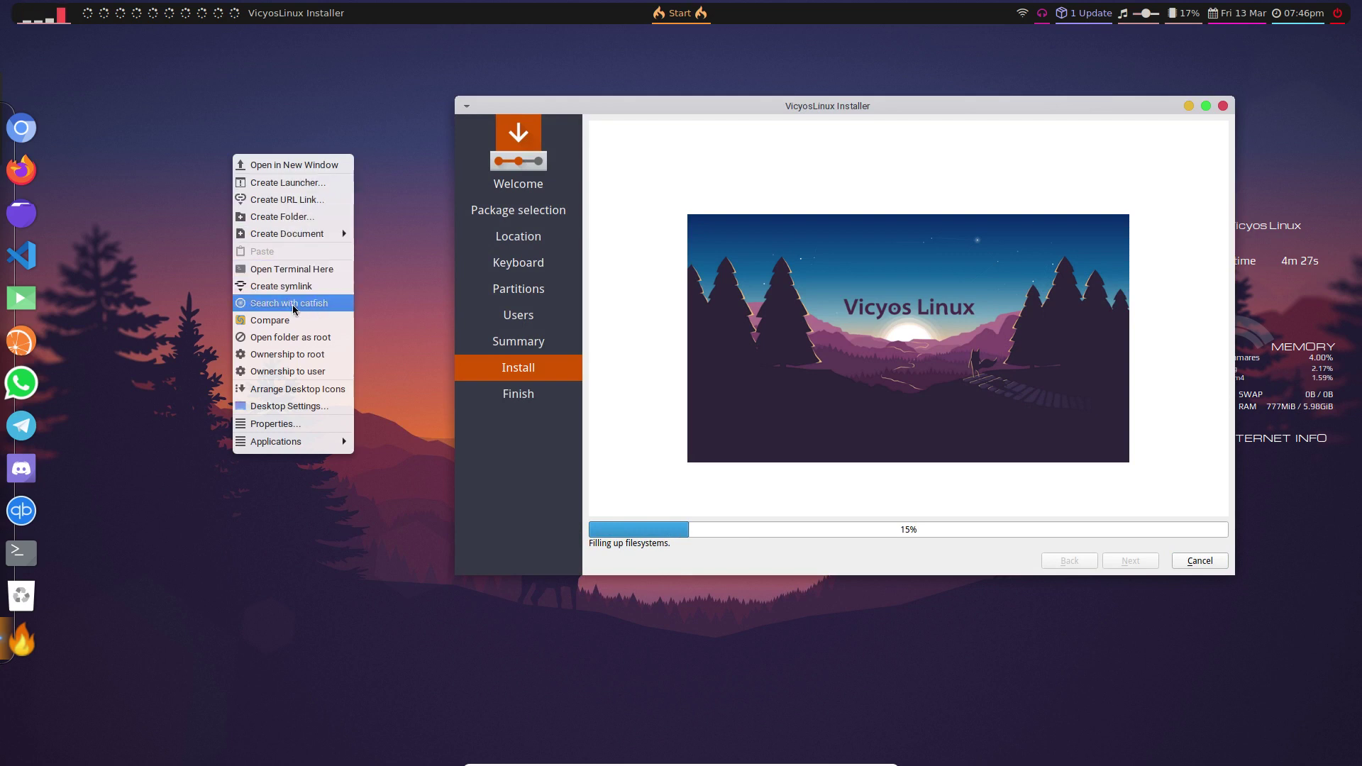
{"action": "mouse_move", "coordinate": [312, 443]}
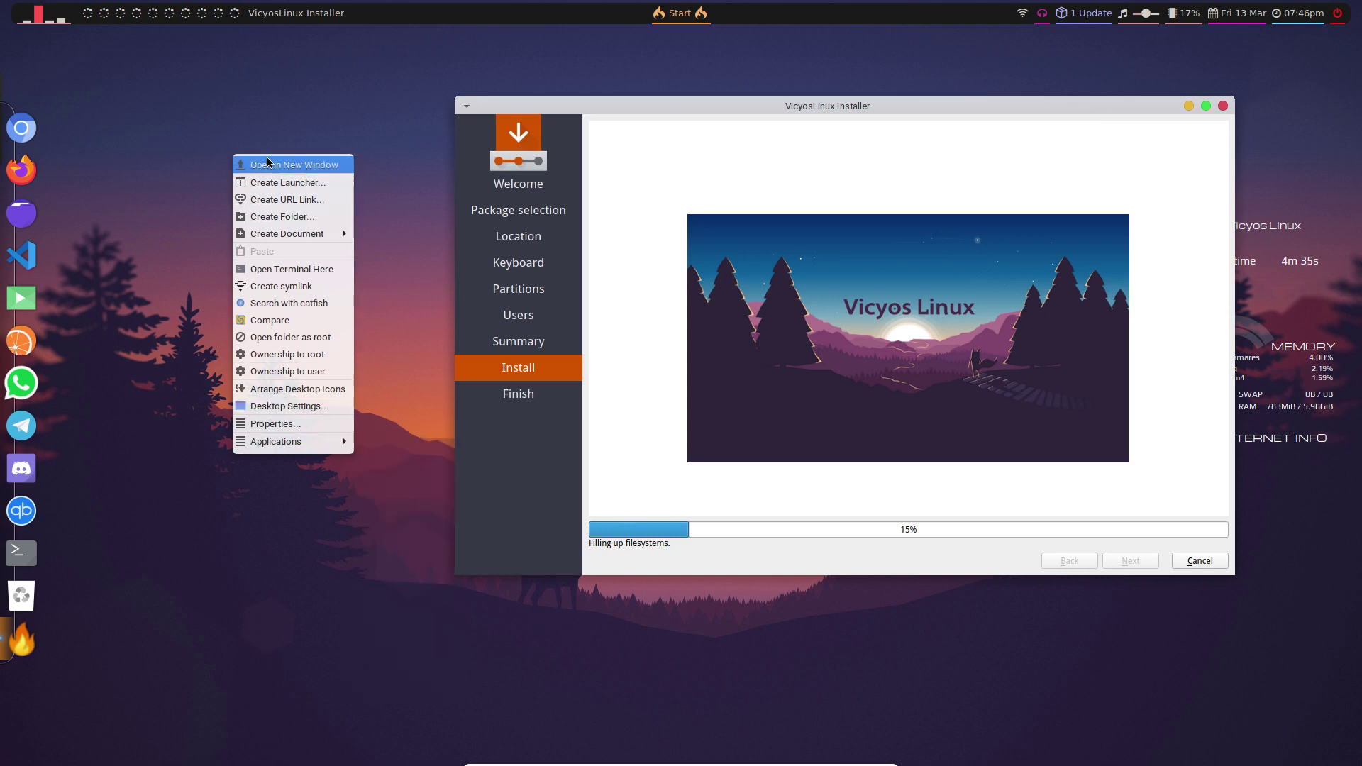
{"action": "left_click", "coordinate": [119, 83]}
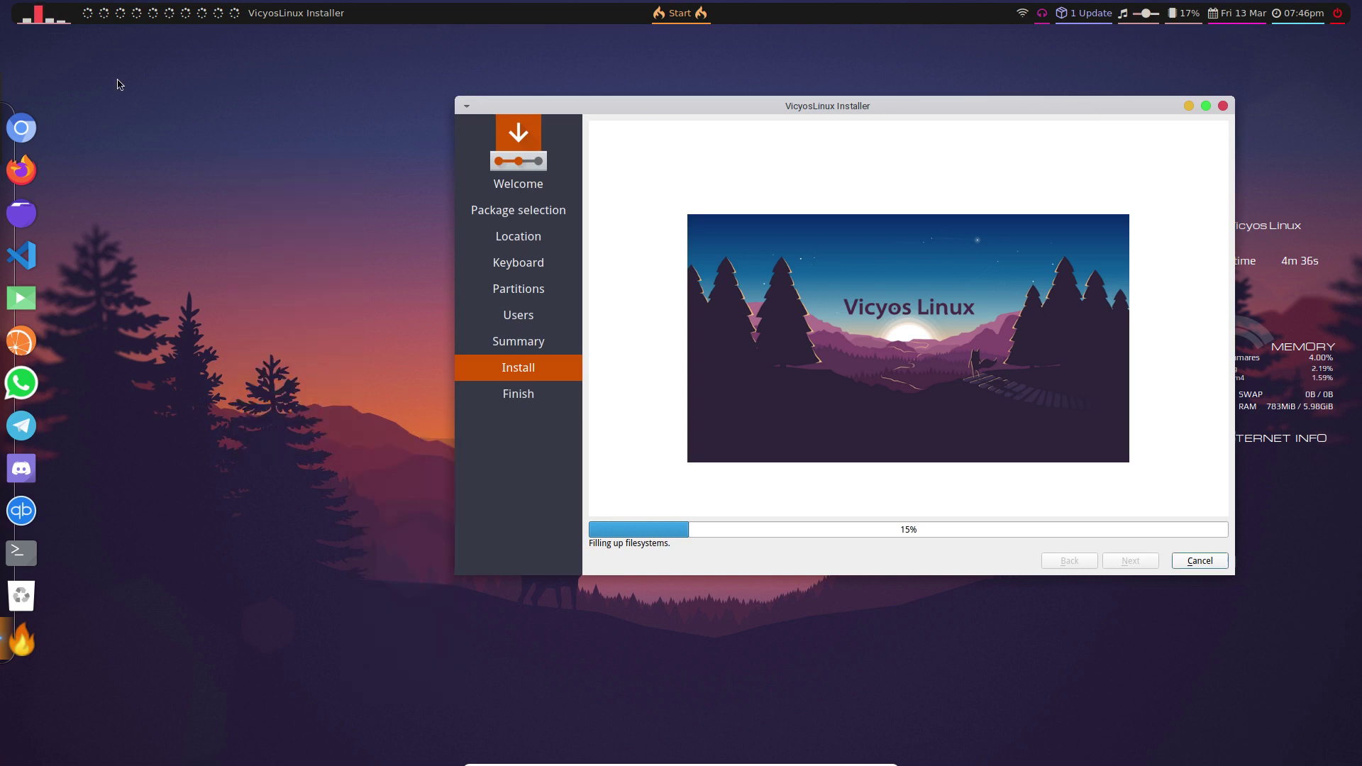
- Switch through the workspaces, ending on the empty ninth workspace
{"action": "left_click", "coordinate": [104, 14]}
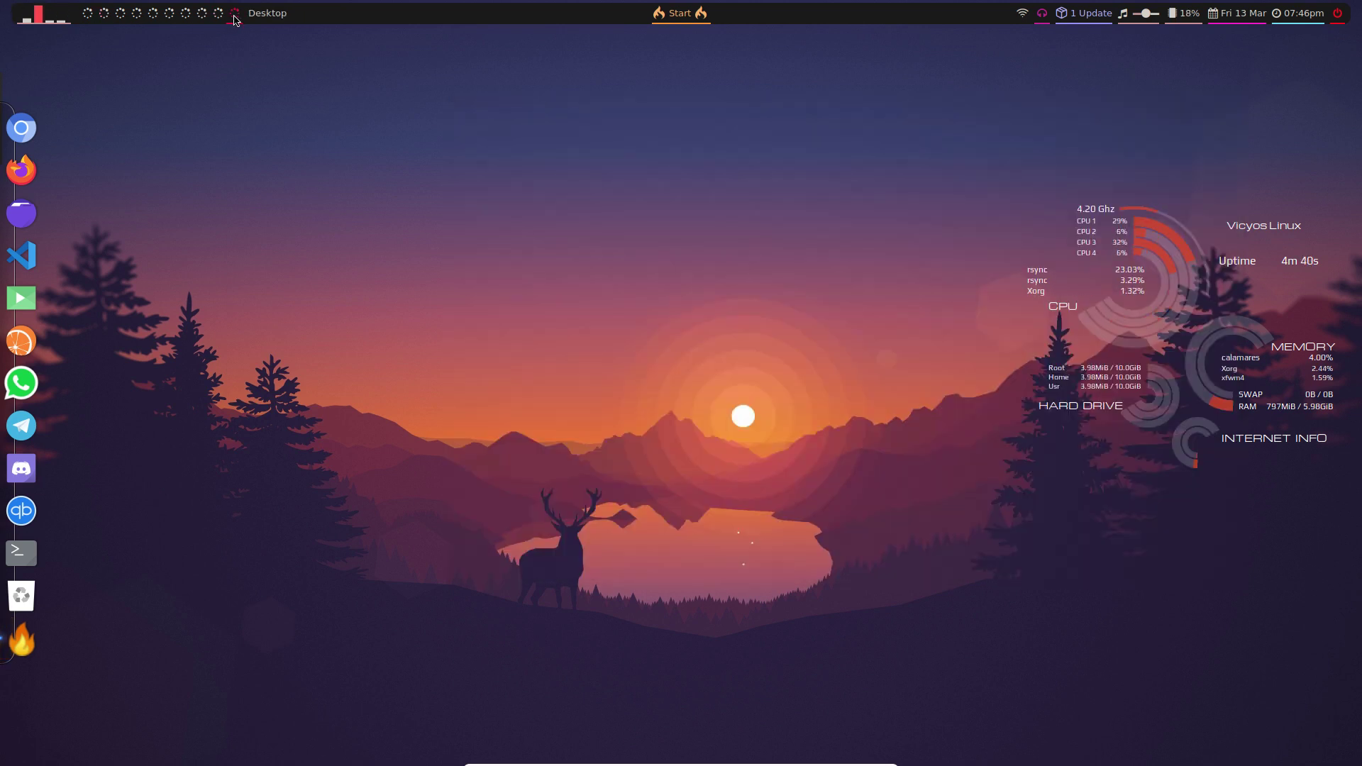
{"action": "left_click", "coordinate": [103, 14]}
{"action": "left_click", "coordinate": [119, 14]}
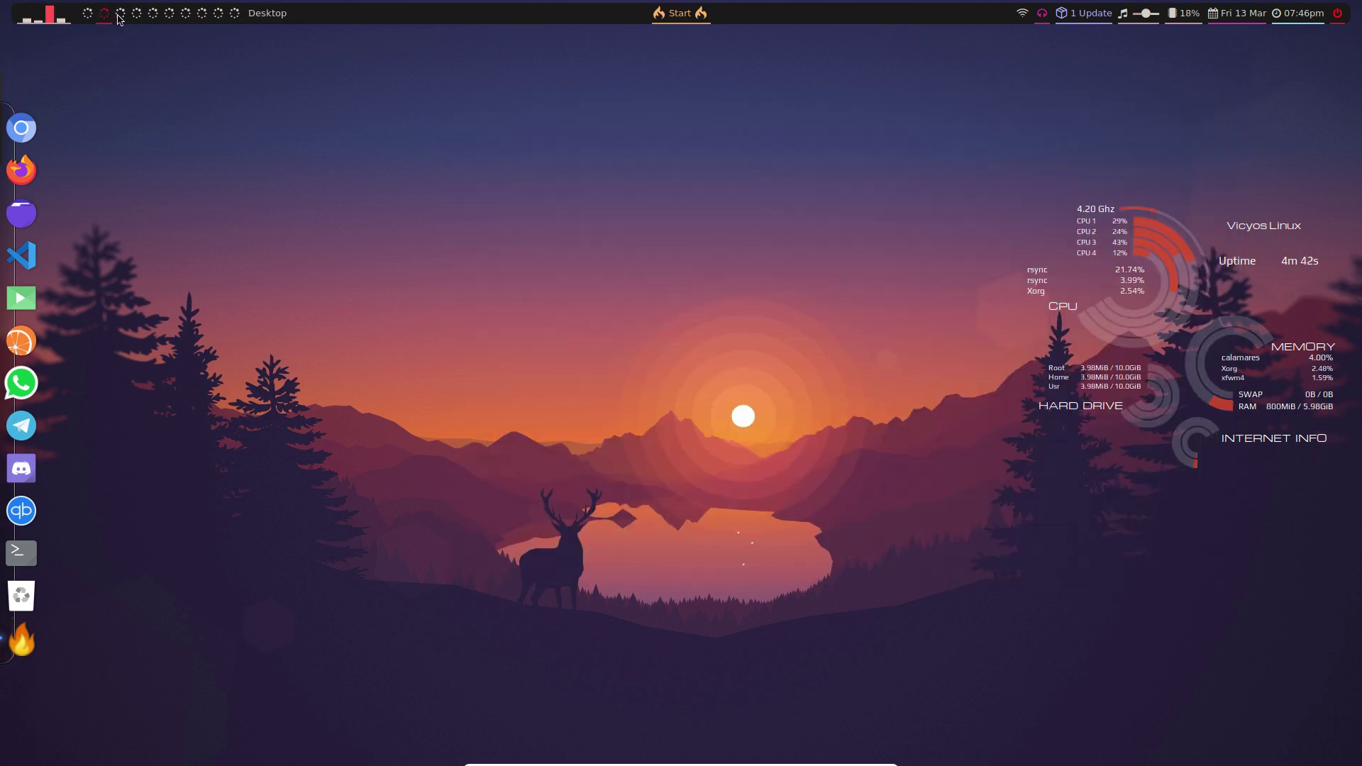
{"action": "left_click", "coordinate": [201, 14]}
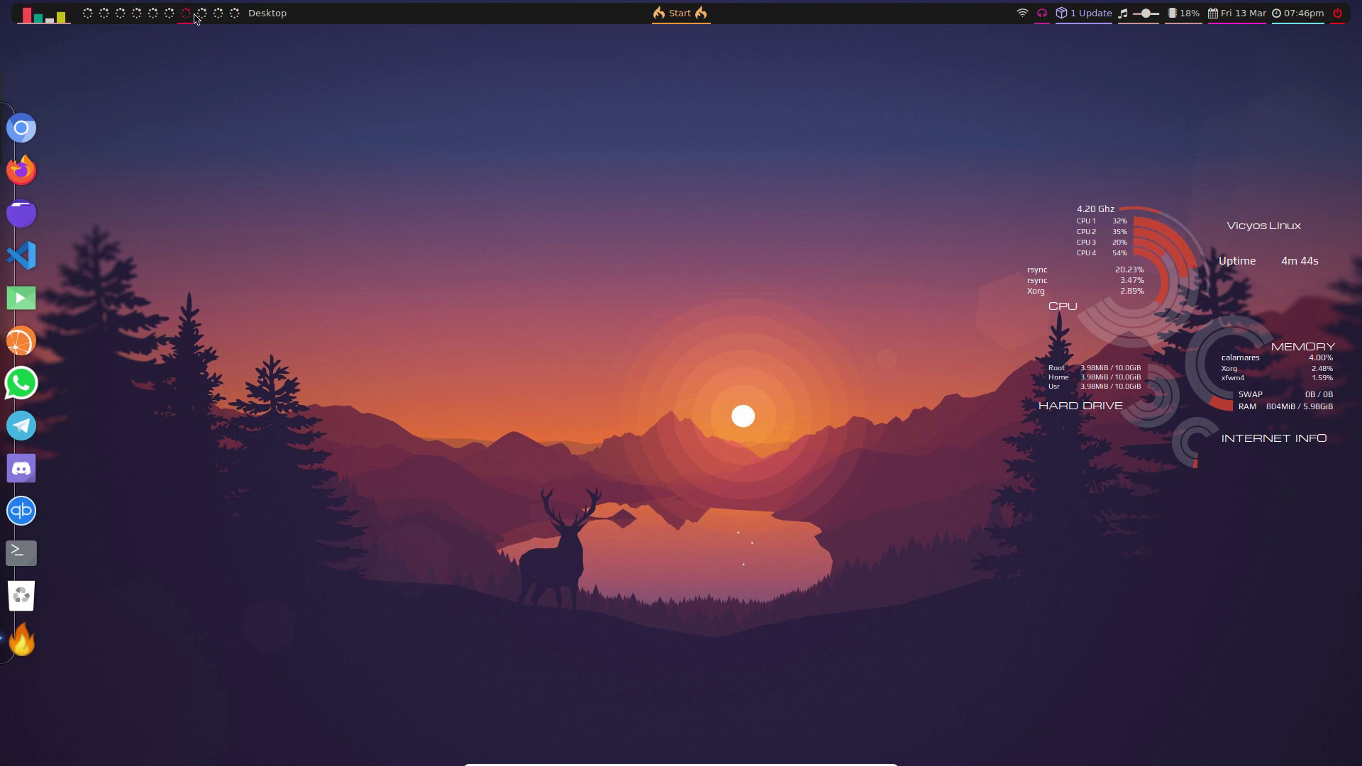
{"action": "left_click", "coordinate": [217, 13]}
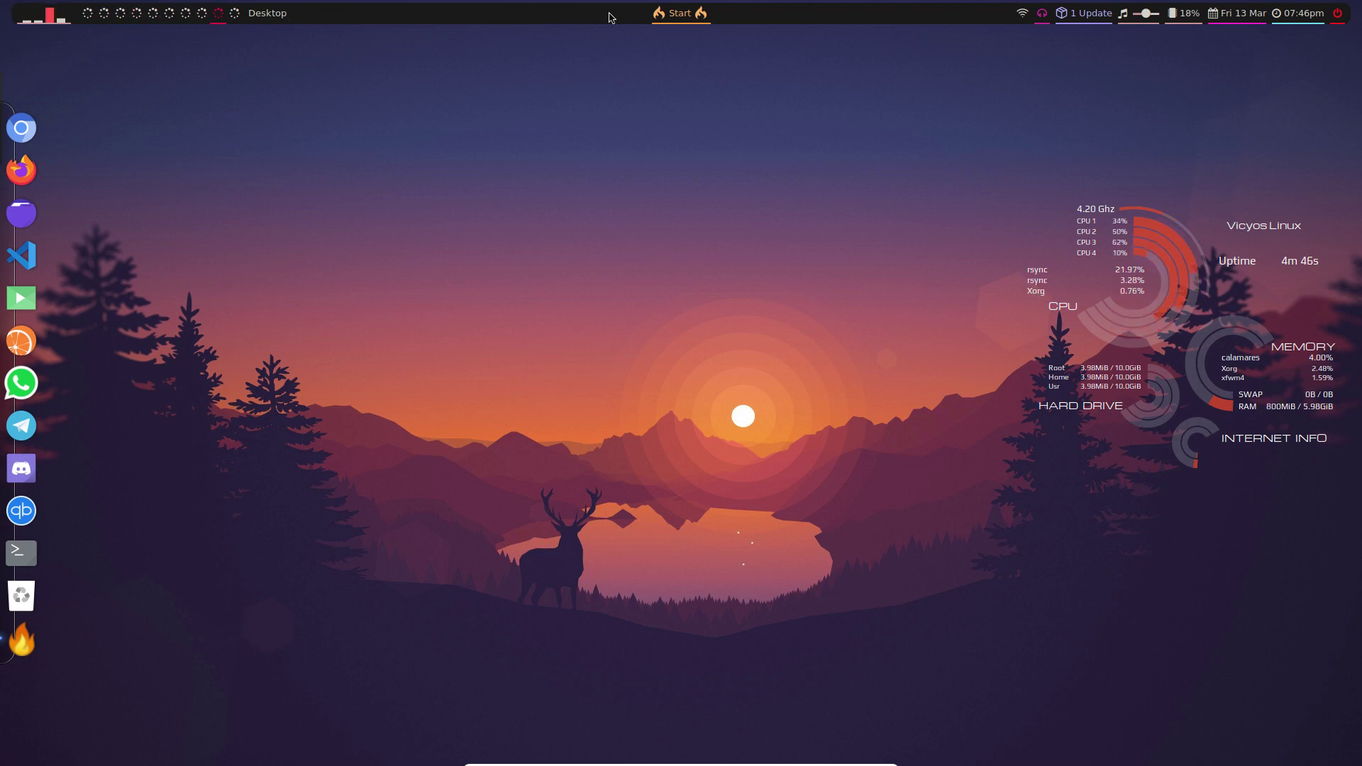
{"action": "left_click", "coordinate": [683, 17]}
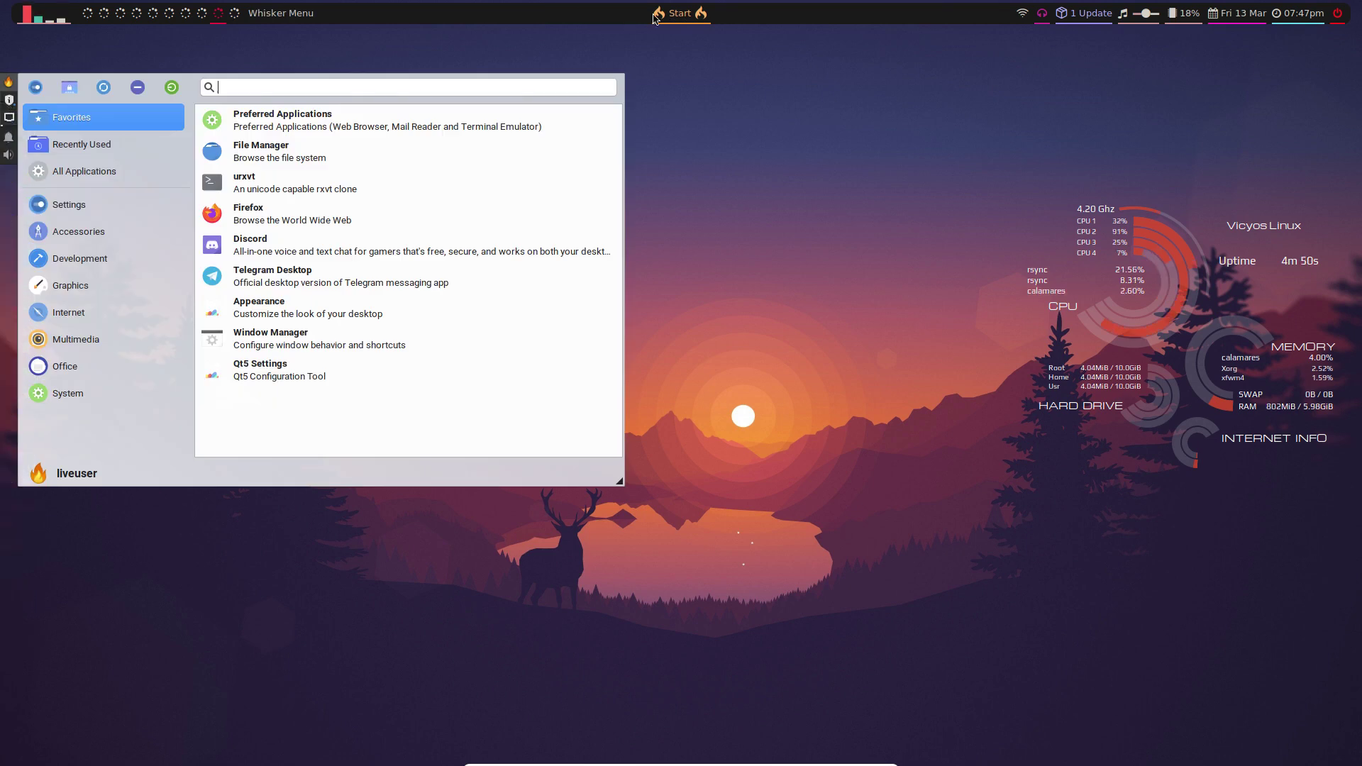
- Open Xfce Settings Manager from the Whisker Menu and scroll through its Personal, Hardware, System and Other categories
{"action": "left_click", "coordinate": [680, 19]}
{"action": "left_click", "coordinate": [680, 18]}
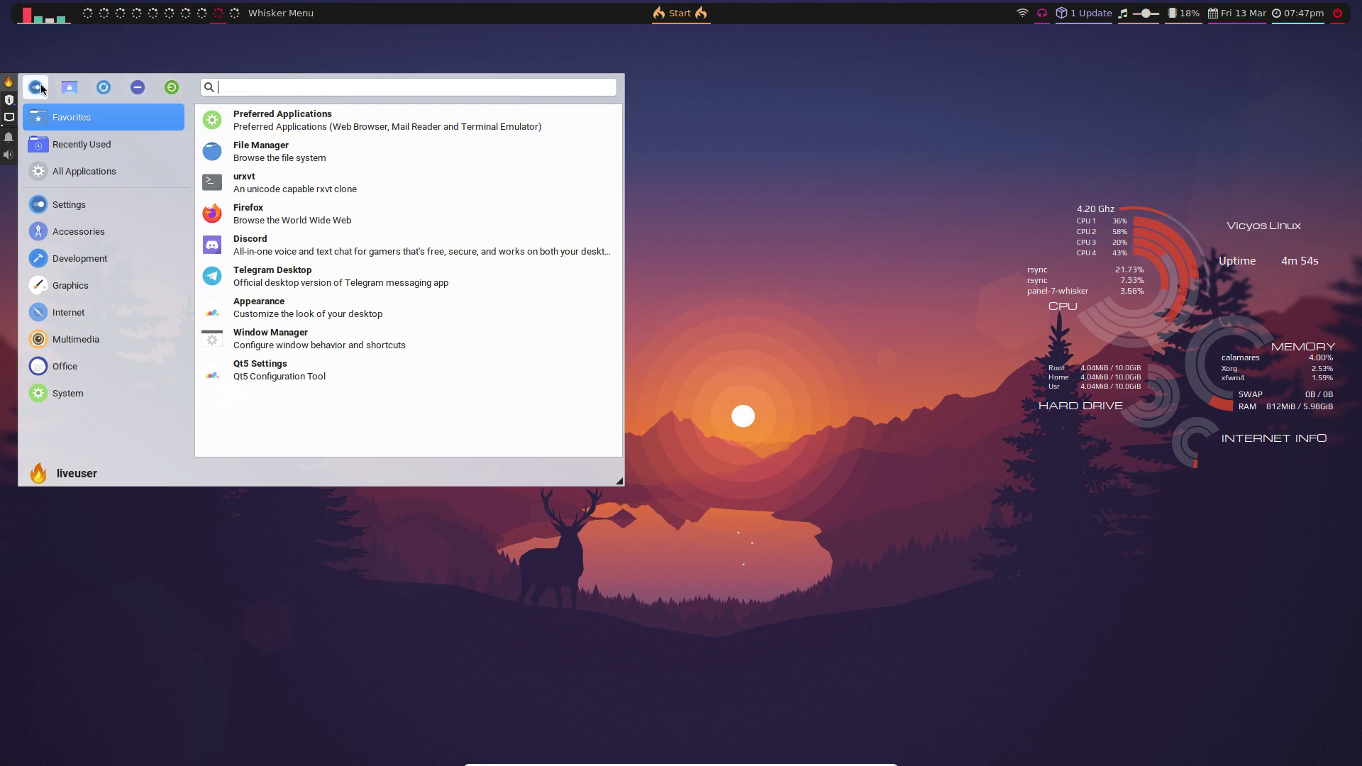
{"action": "key", "text": "Escape"}
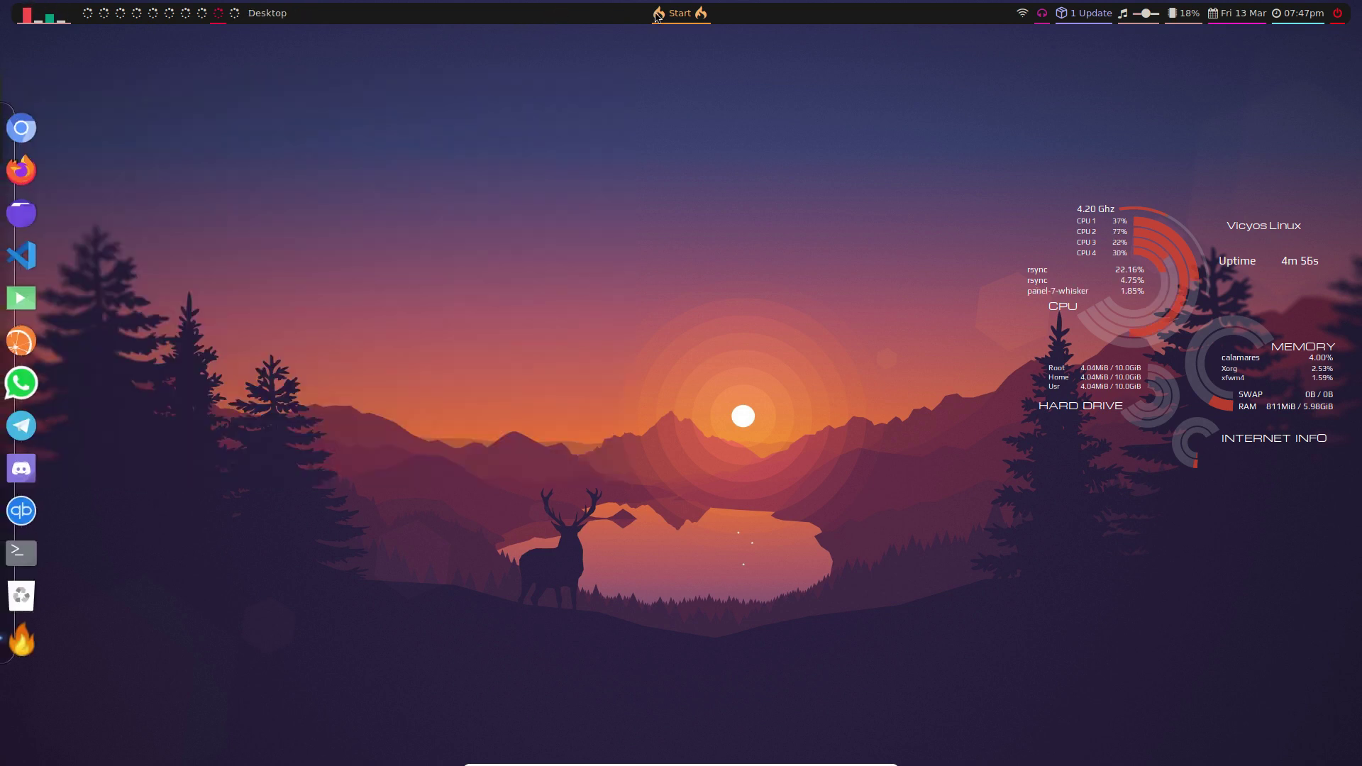
{"action": "left_click", "coordinate": [656, 15]}
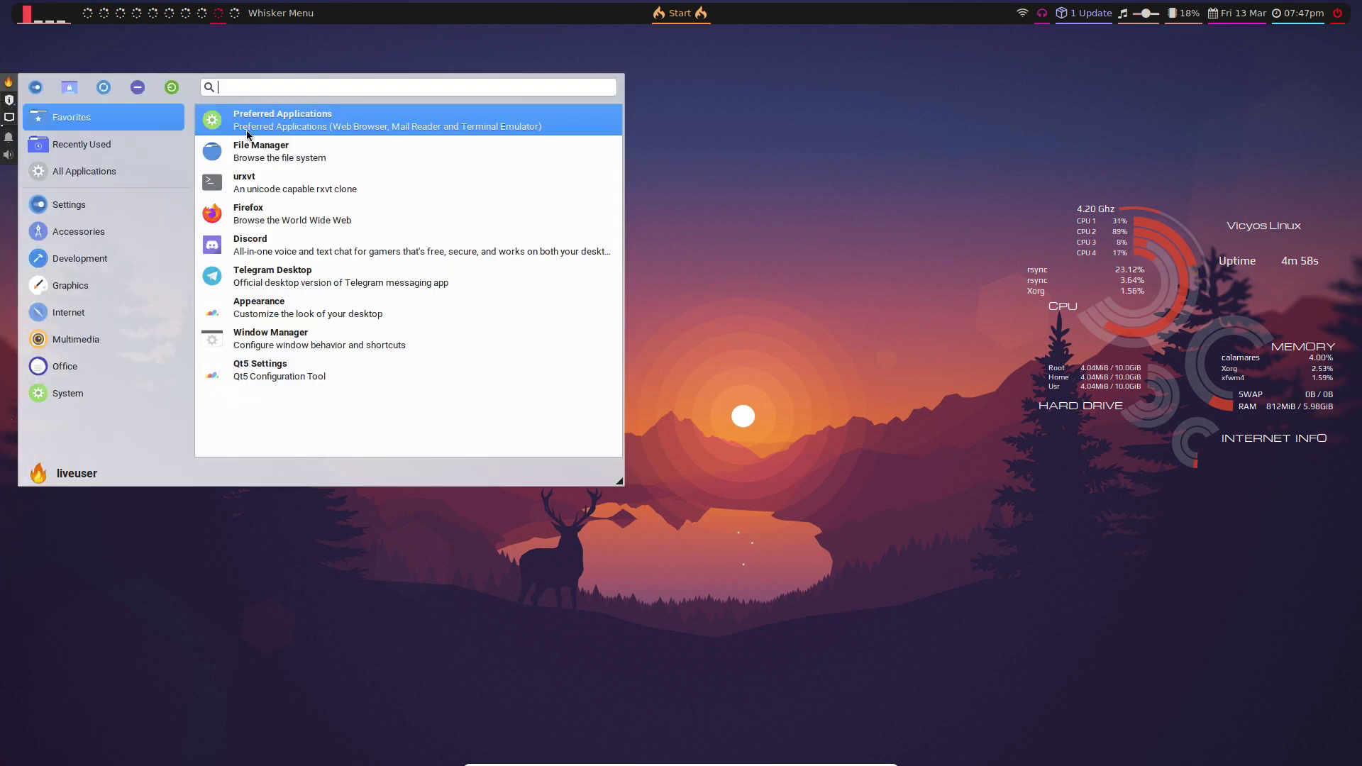
{"action": "left_click", "coordinate": [35, 87]}
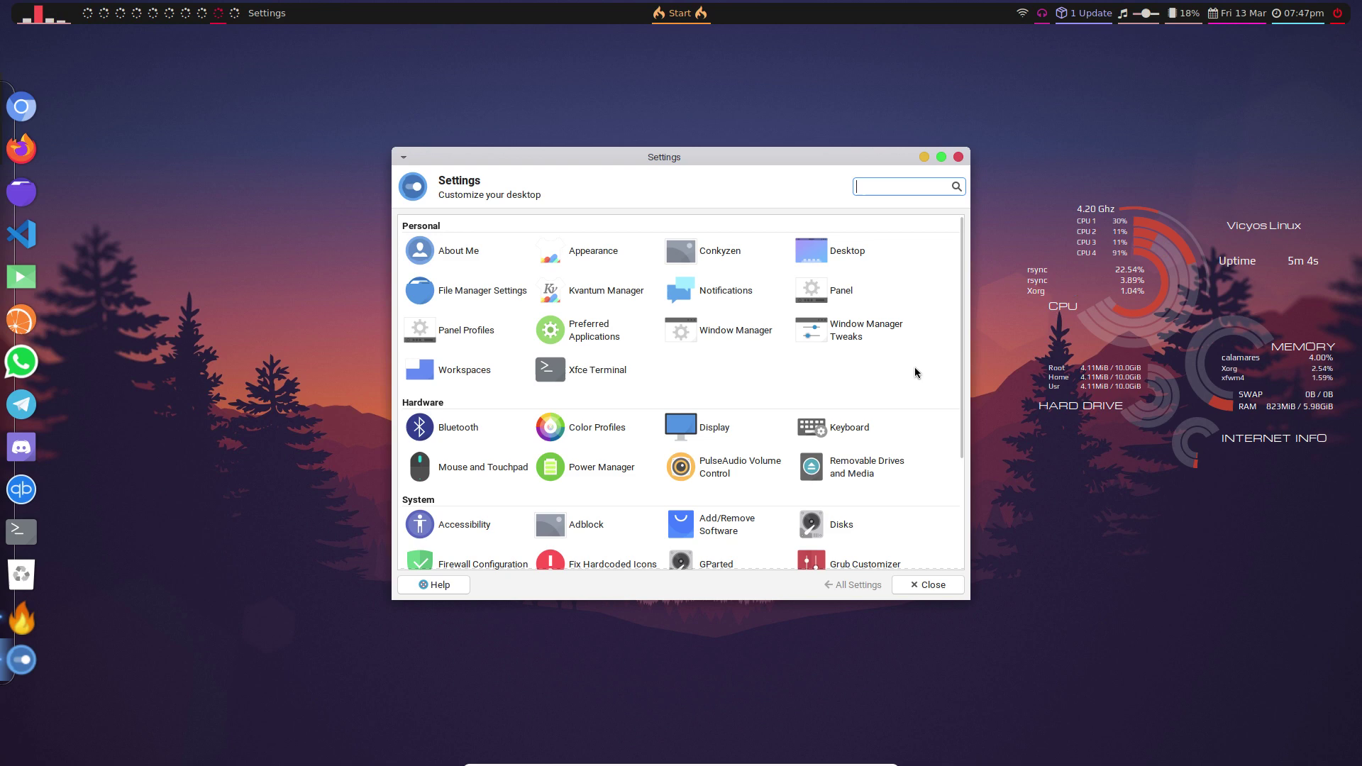
{"action": "scroll", "coordinate": [913, 368], "scroll_direction": "down", "scroll_amount": 1}
{"action": "scroll", "coordinate": [914, 367], "scroll_direction": "down", "scroll_amount": 3}
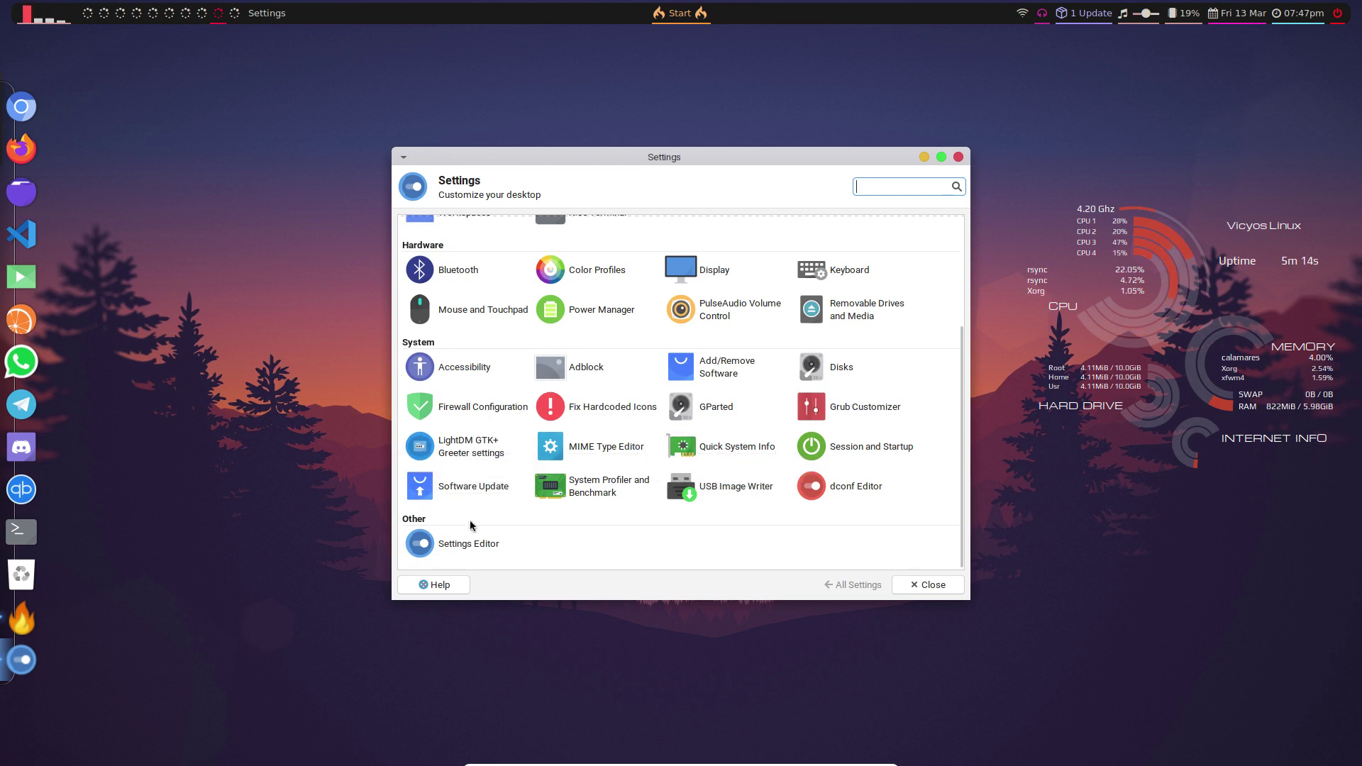
{"action": "scroll", "coordinate": [678, 526], "scroll_direction": "up", "scroll_amount": 4}
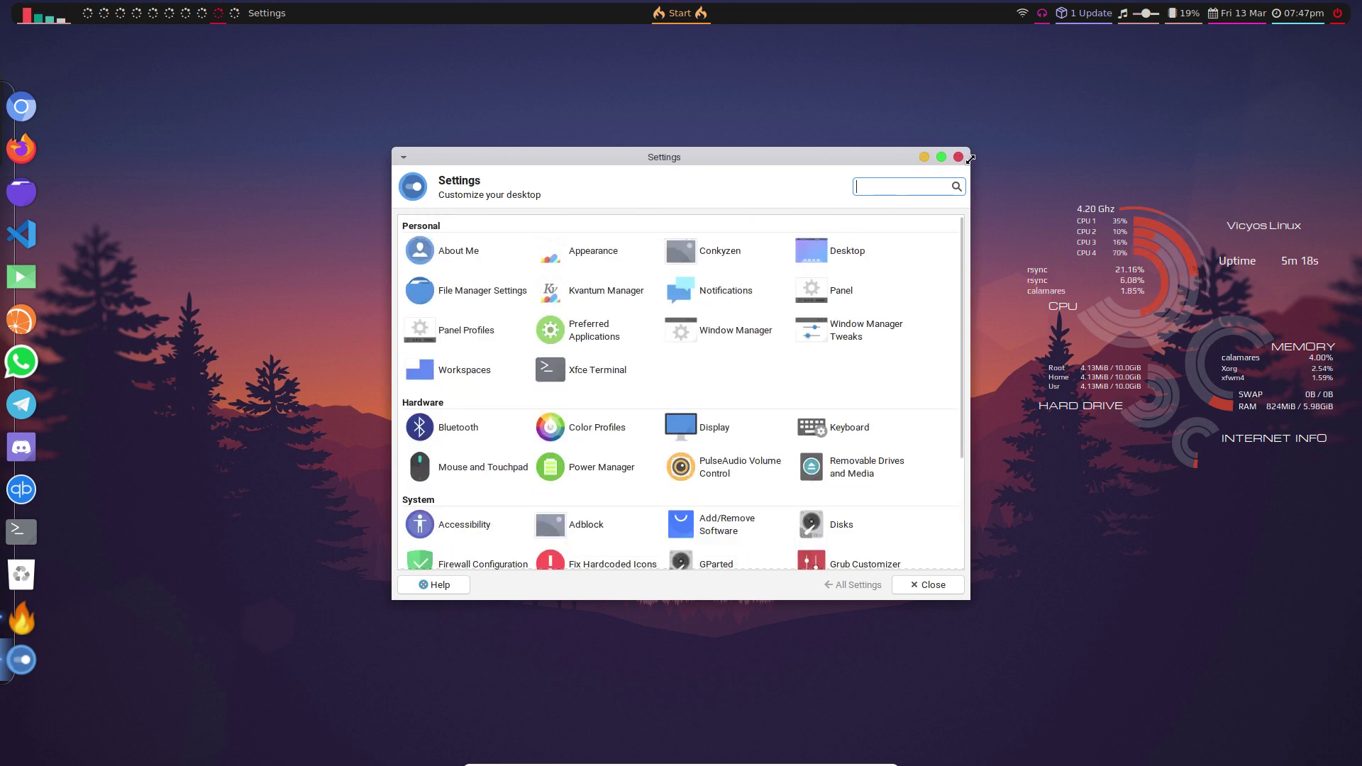
- Show Xfce Appearance with the McOS-CTLina-XFCE style moved aside, and launch a urxvt terminal
{"action": "left_click", "coordinate": [588, 254]}
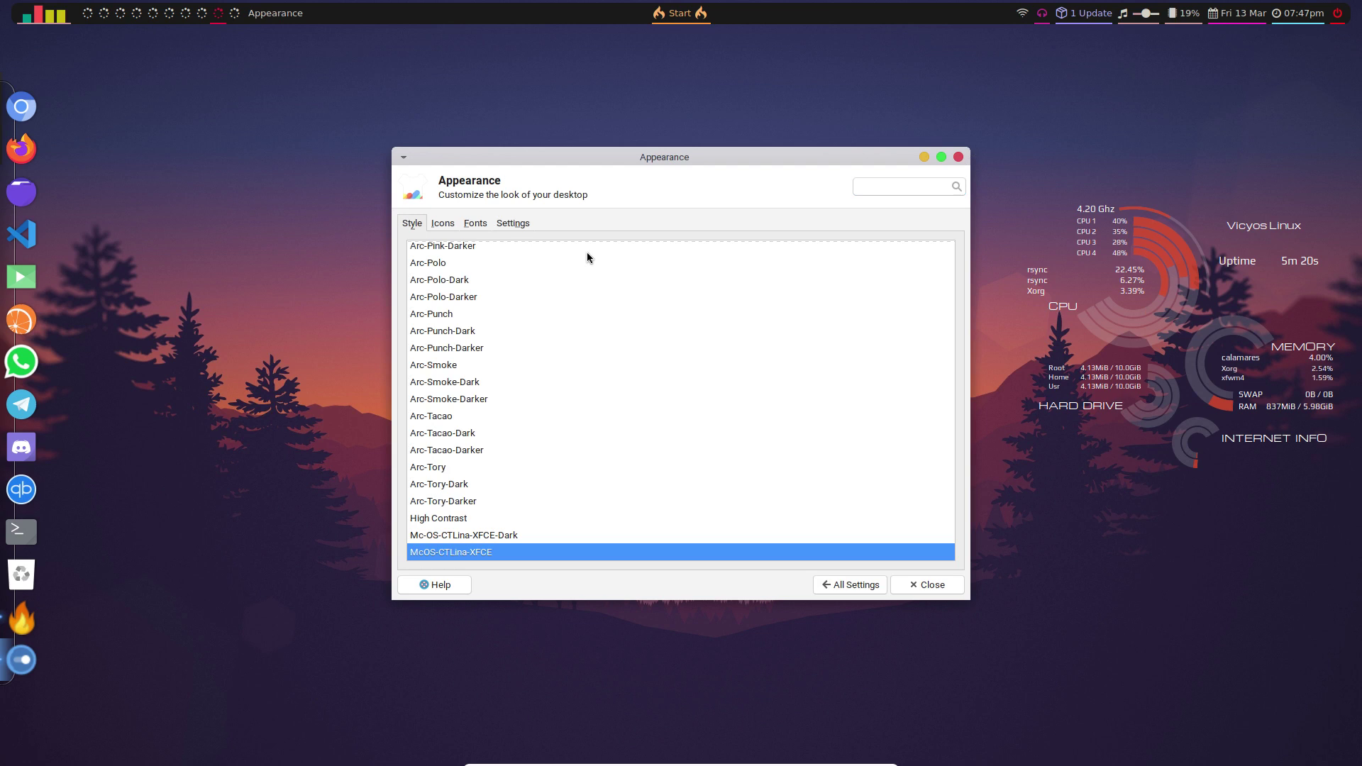
{"action": "left_click_drag", "start_coordinate": [636, 160], "coordinate": [401, 148]}
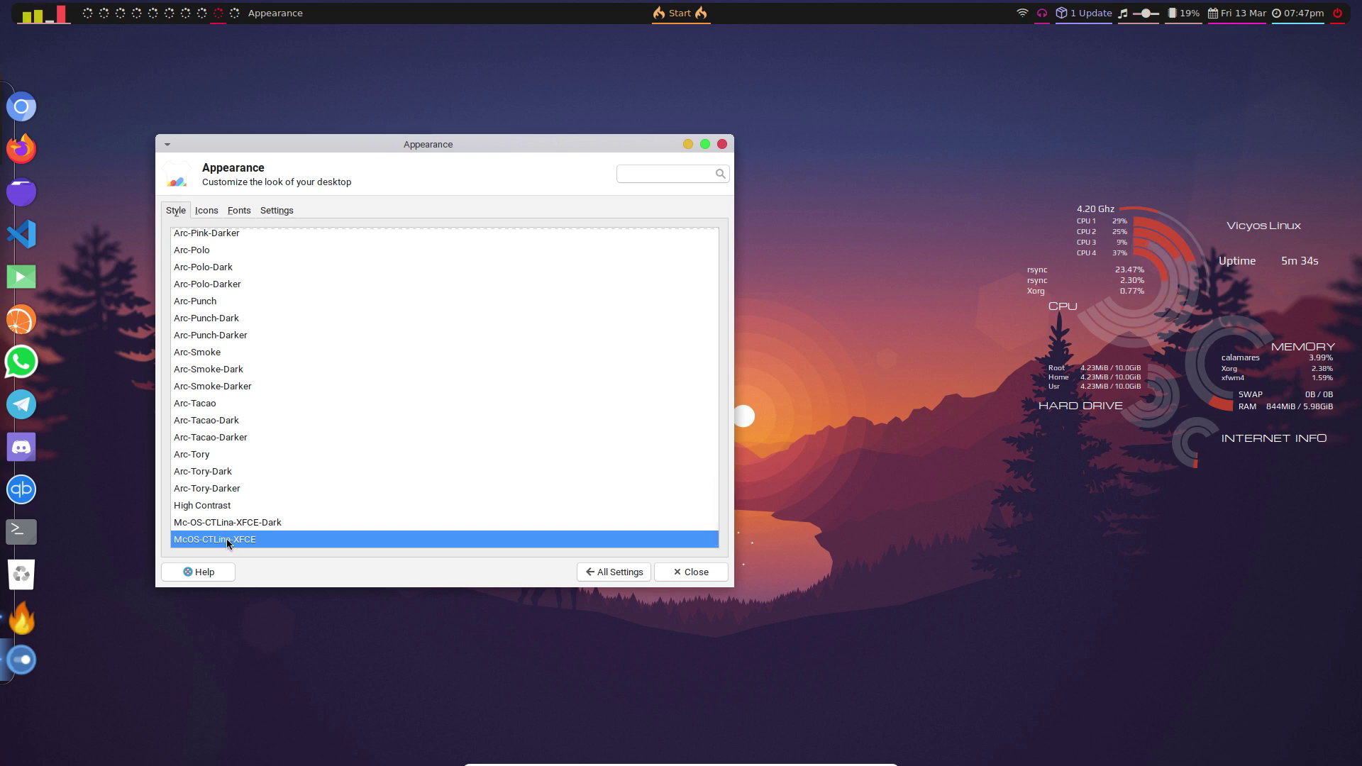
{"action": "key", "text": "ctrl+alt+t"}
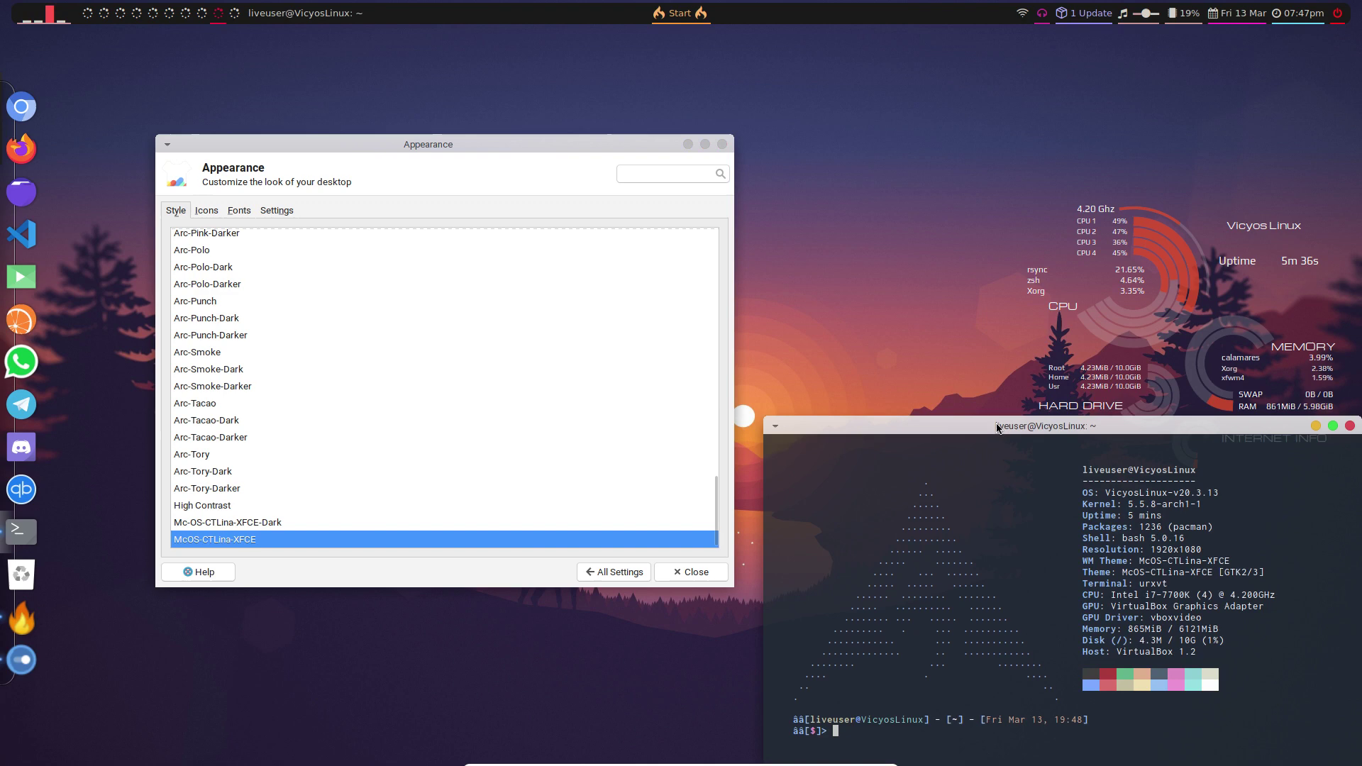
- Run 'yay mcos' in urxvt to list the five matching AUR McOS theme packages
{"action": "left_click_drag", "start_coordinate": [996, 424], "coordinate": [908, 304]}
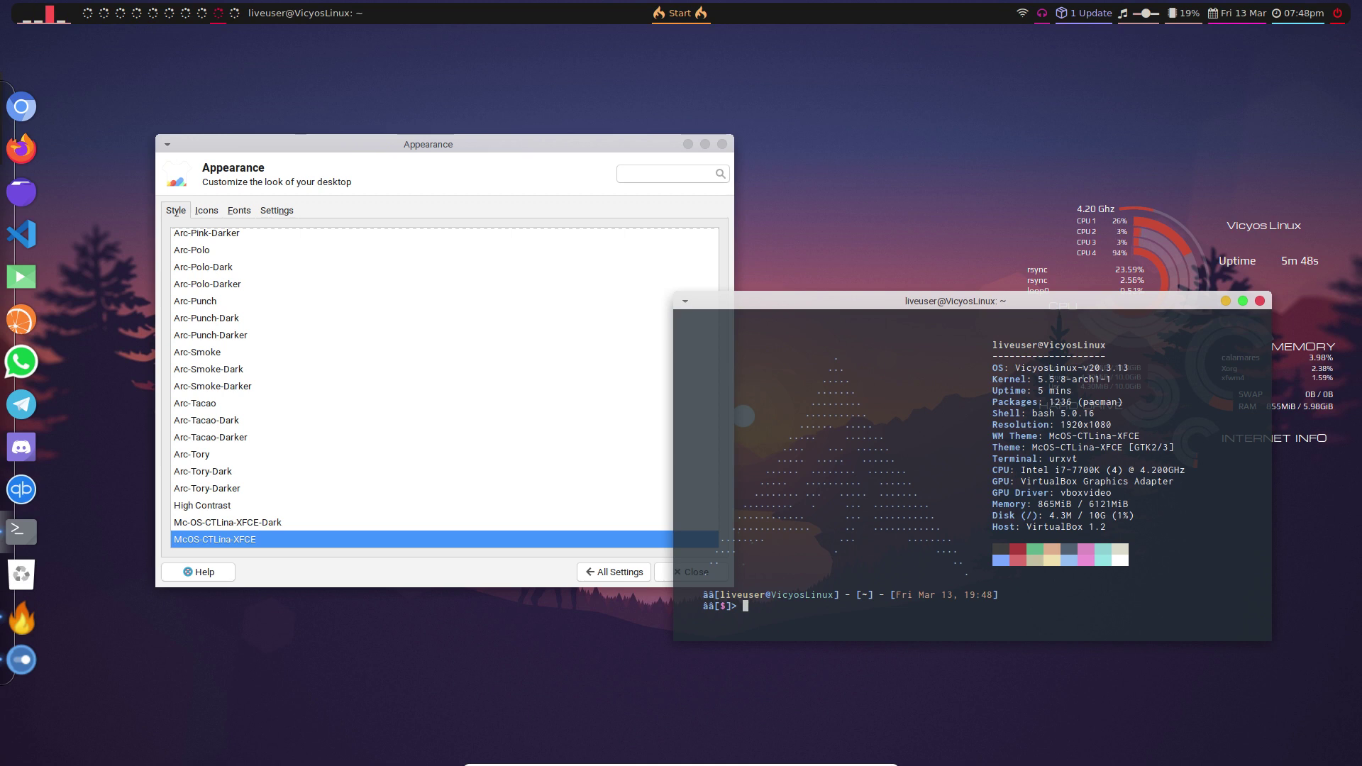
{"action": "type", "text": "yay mcos"}
{"action": "key", "text": "Return"}
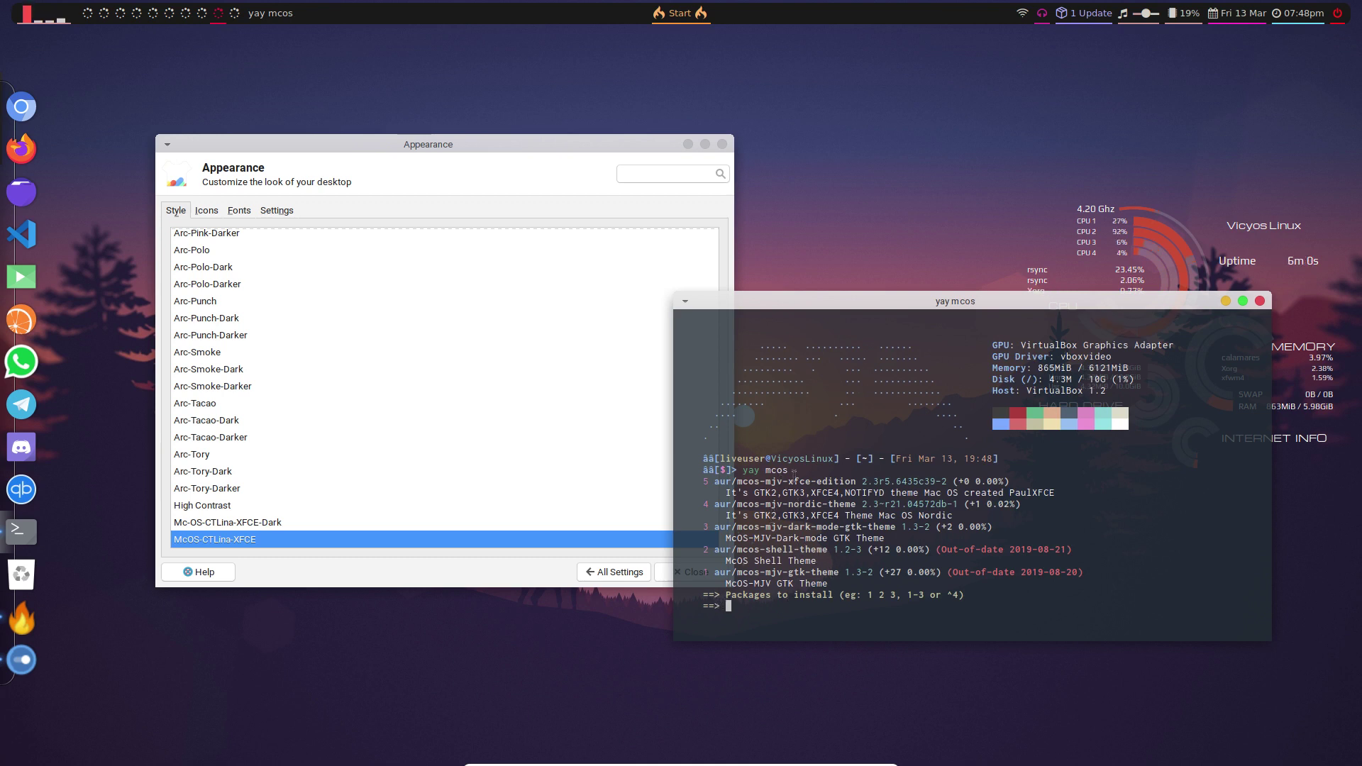
{"action": "left_click_drag", "start_coordinate": [753, 526], "coordinate": [850, 522]}
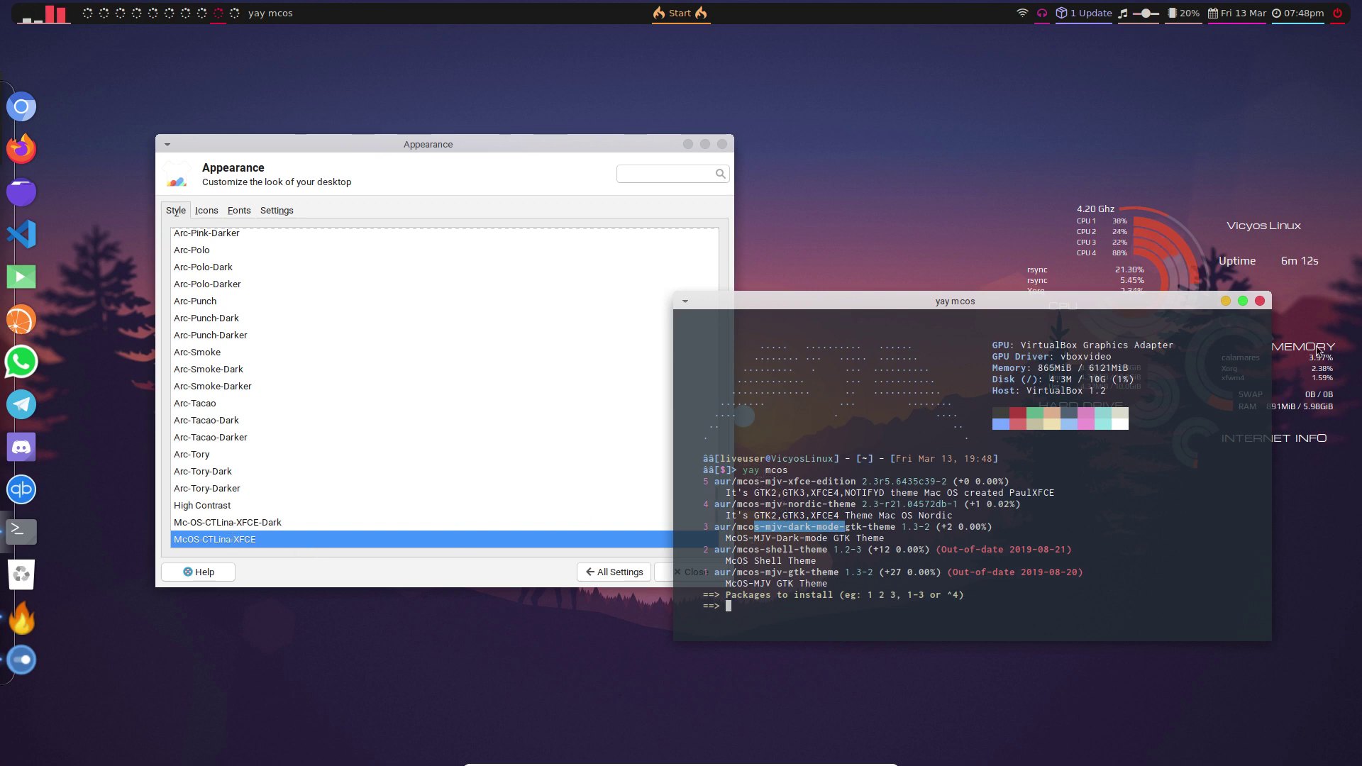
- Close the yay terminal without installing, and switch the icon theme to Tela blue dark
{"action": "left_click", "coordinate": [1259, 301]}
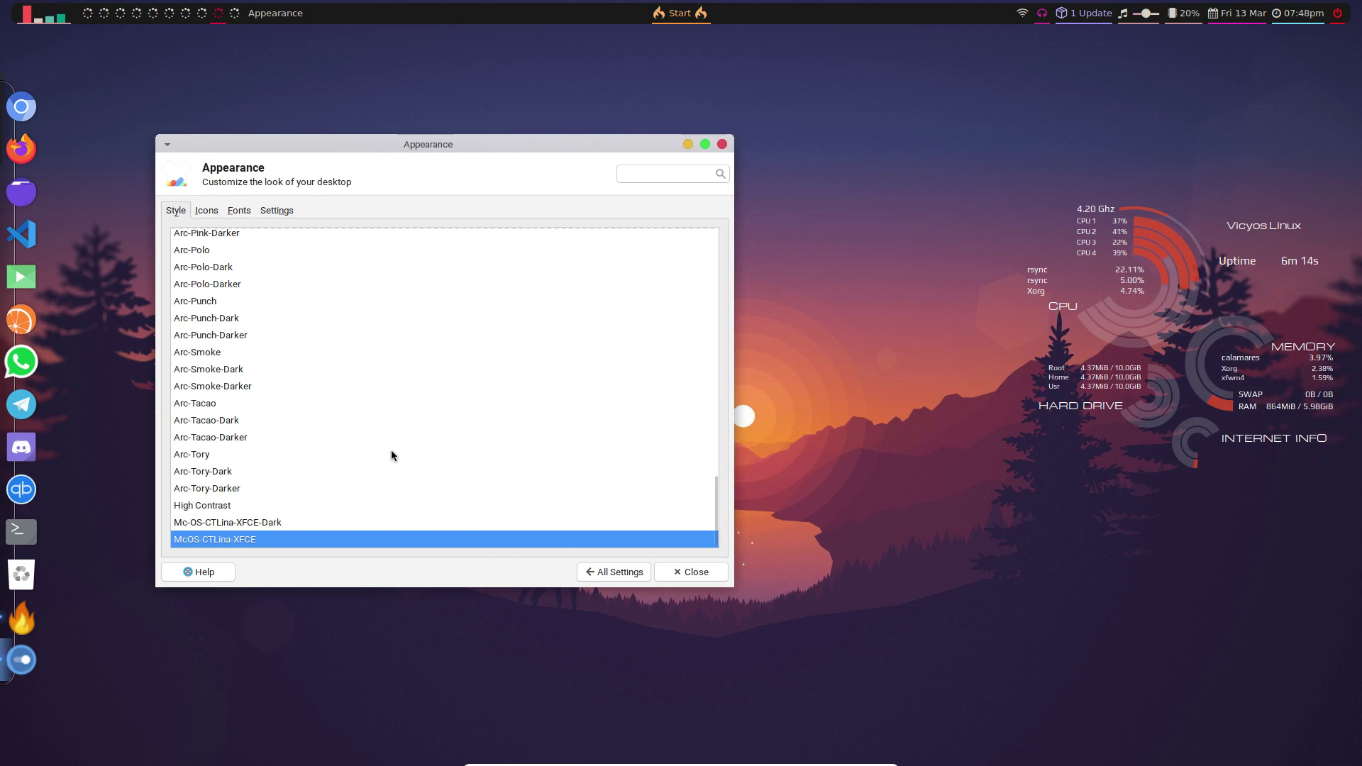
{"action": "left_click", "coordinate": [216, 211]}
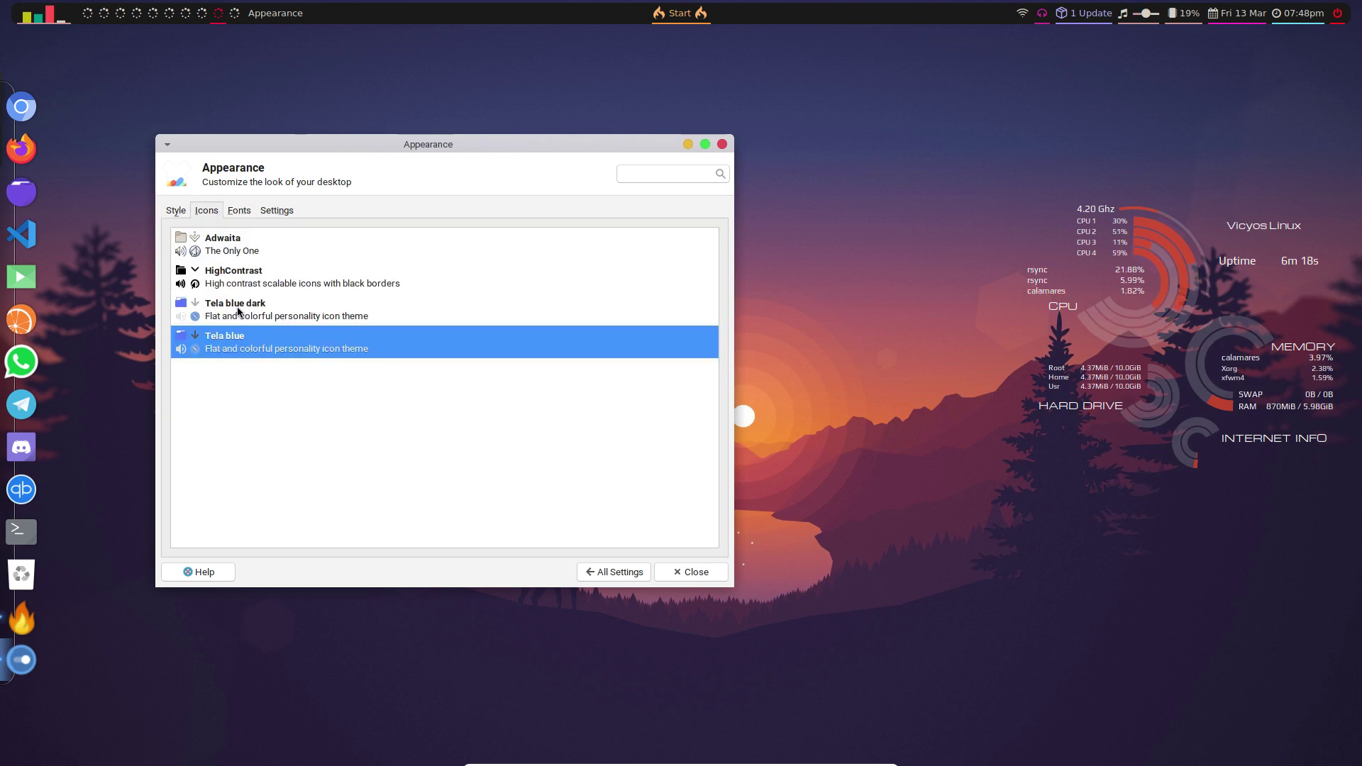
{"action": "left_click", "coordinate": [373, 317]}
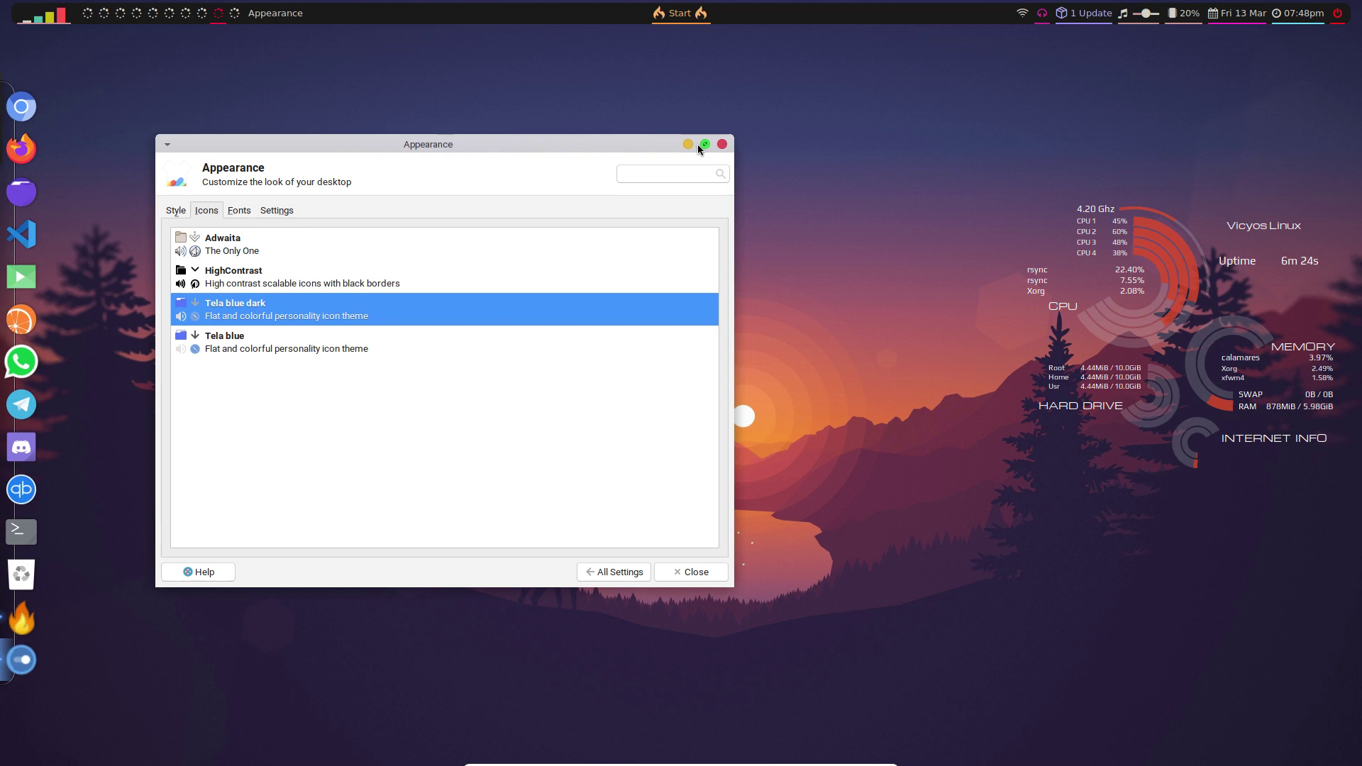
- Close Appearance, check the installer on workspace 1, then launch Thunar on workspace 2
{"action": "left_click", "coordinate": [722, 146]}
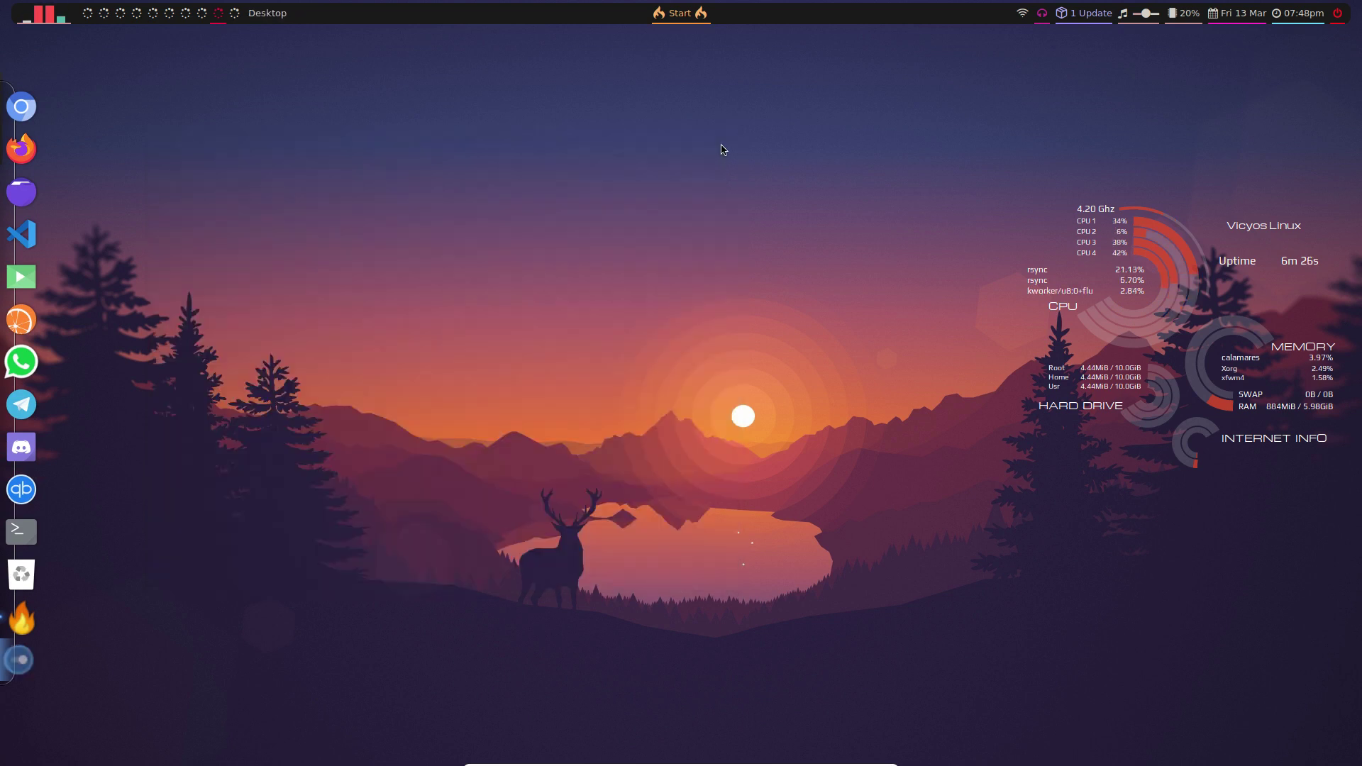
{"action": "left_click", "coordinate": [87, 14]}
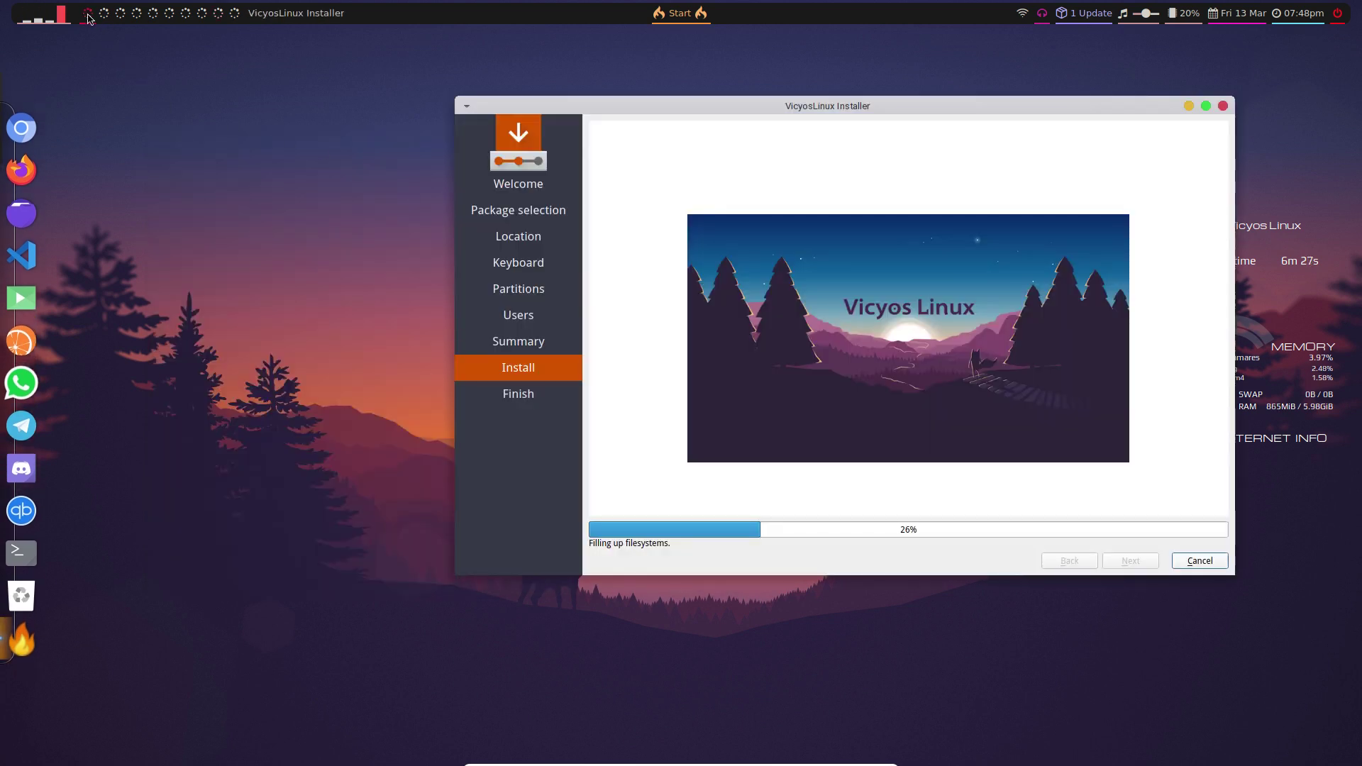
{"action": "left_click", "coordinate": [104, 13]}
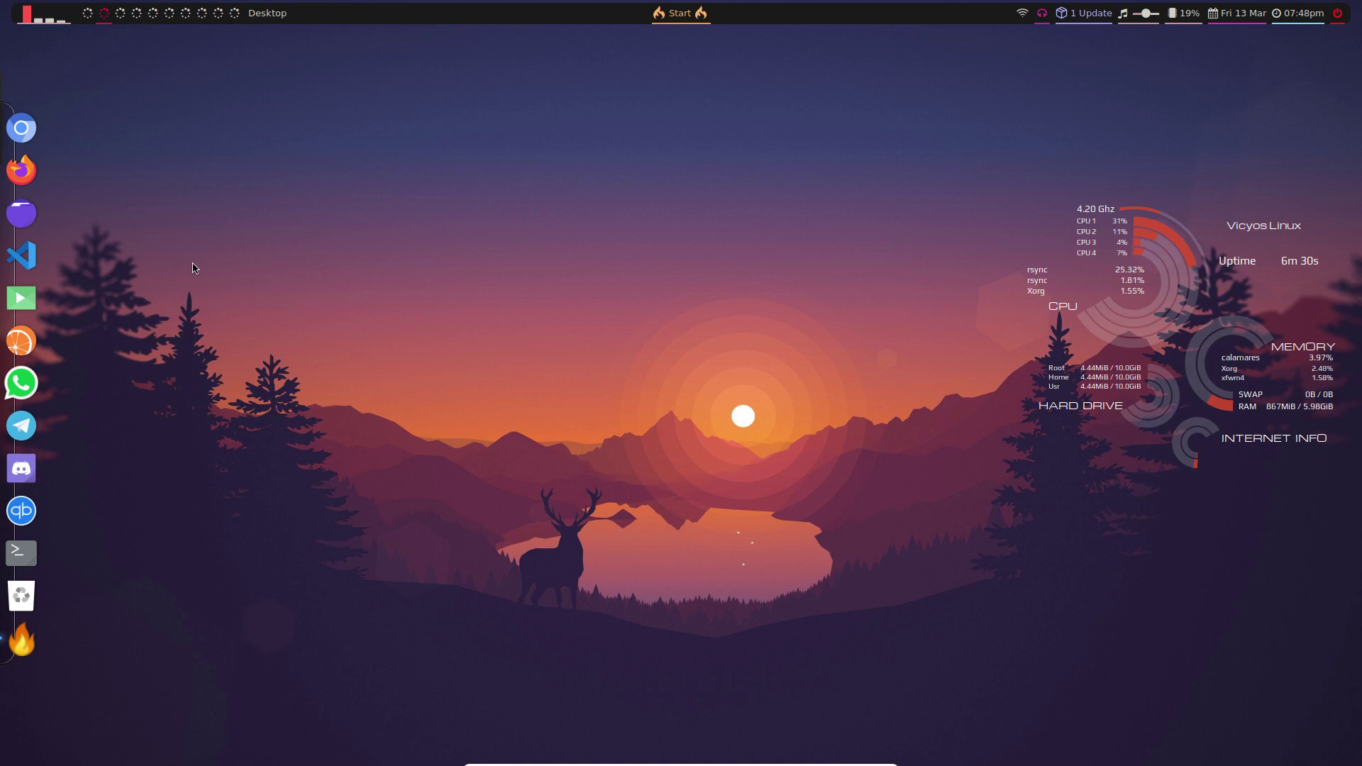
{"action": "key", "text": "super+e"}
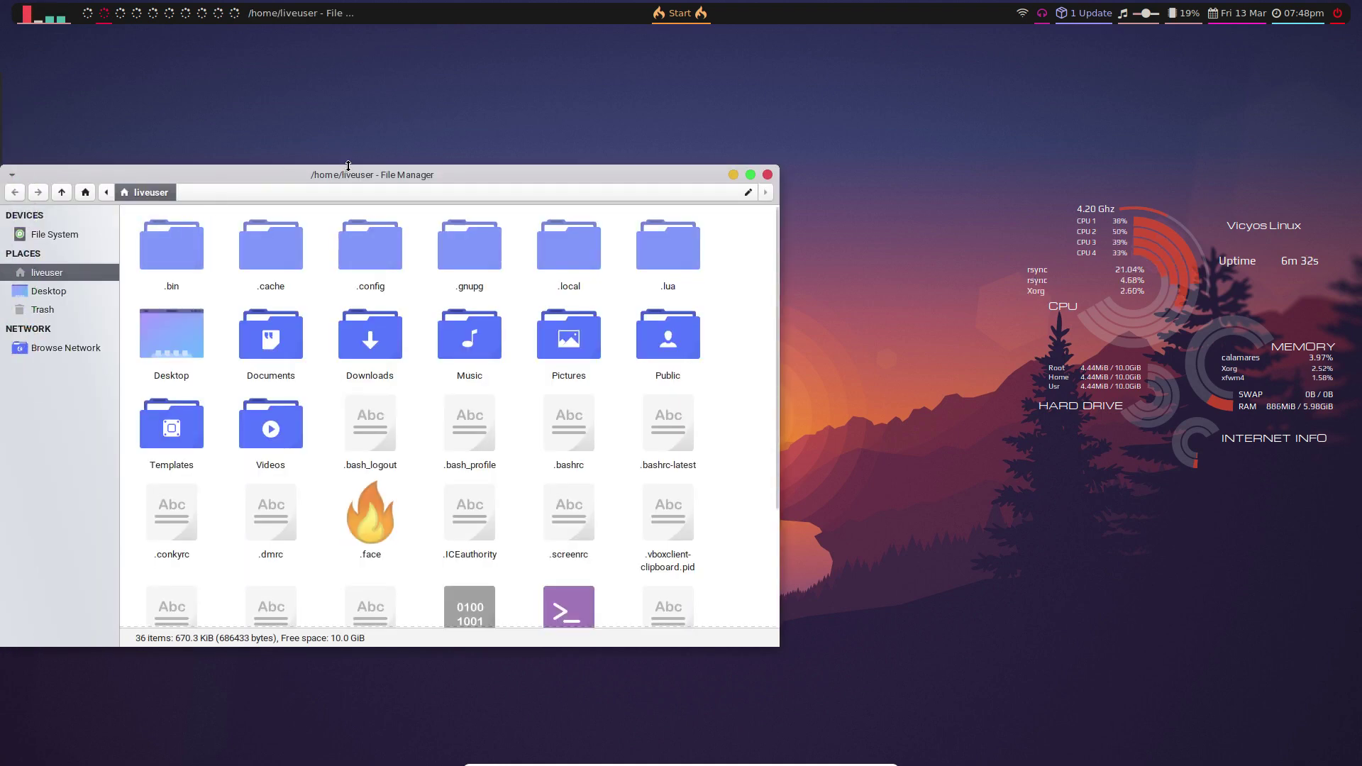
{"action": "left_click_drag", "start_coordinate": [367, 177], "coordinate": [547, 113]}
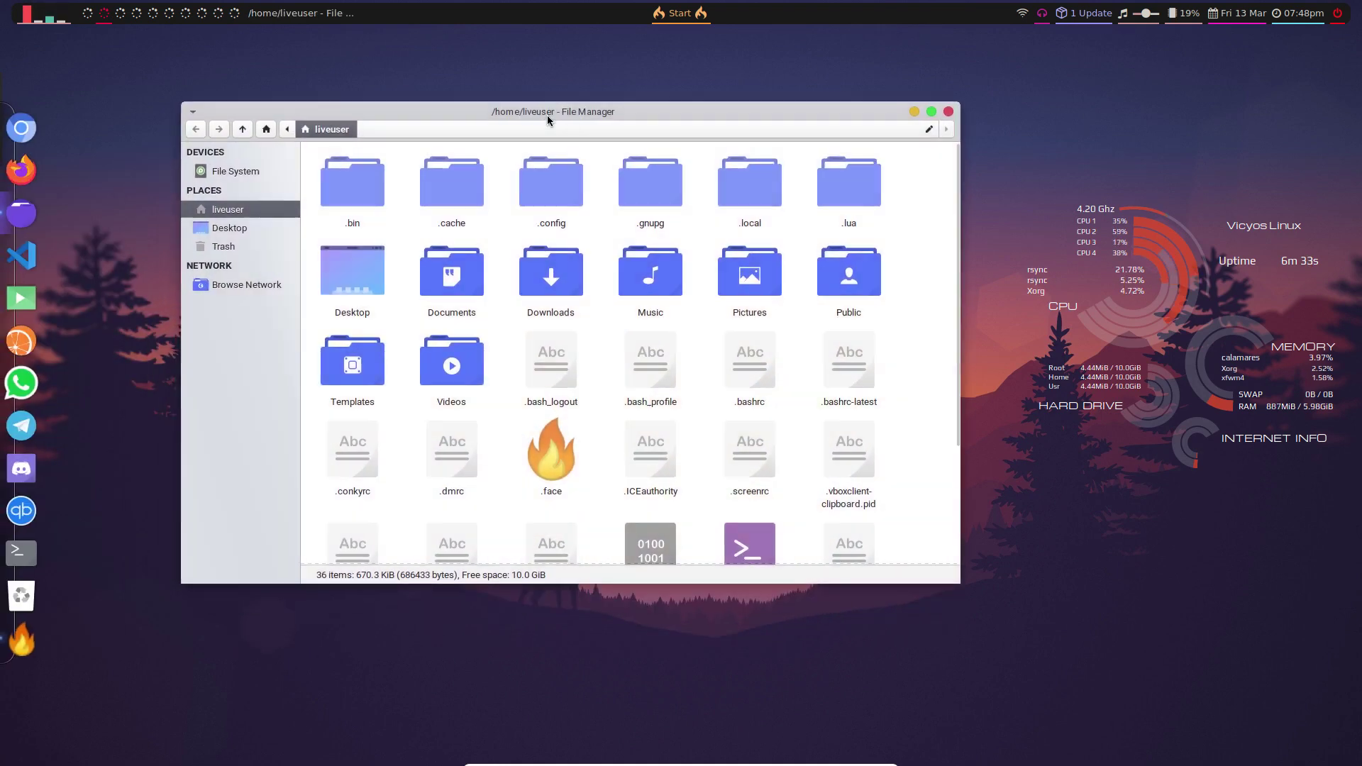
- Navigate Thunar to /usr/share/applications from File System and maximize the window
{"action": "left_click", "coordinate": [244, 171]}
{"action": "double_click", "coordinate": [371, 366]}
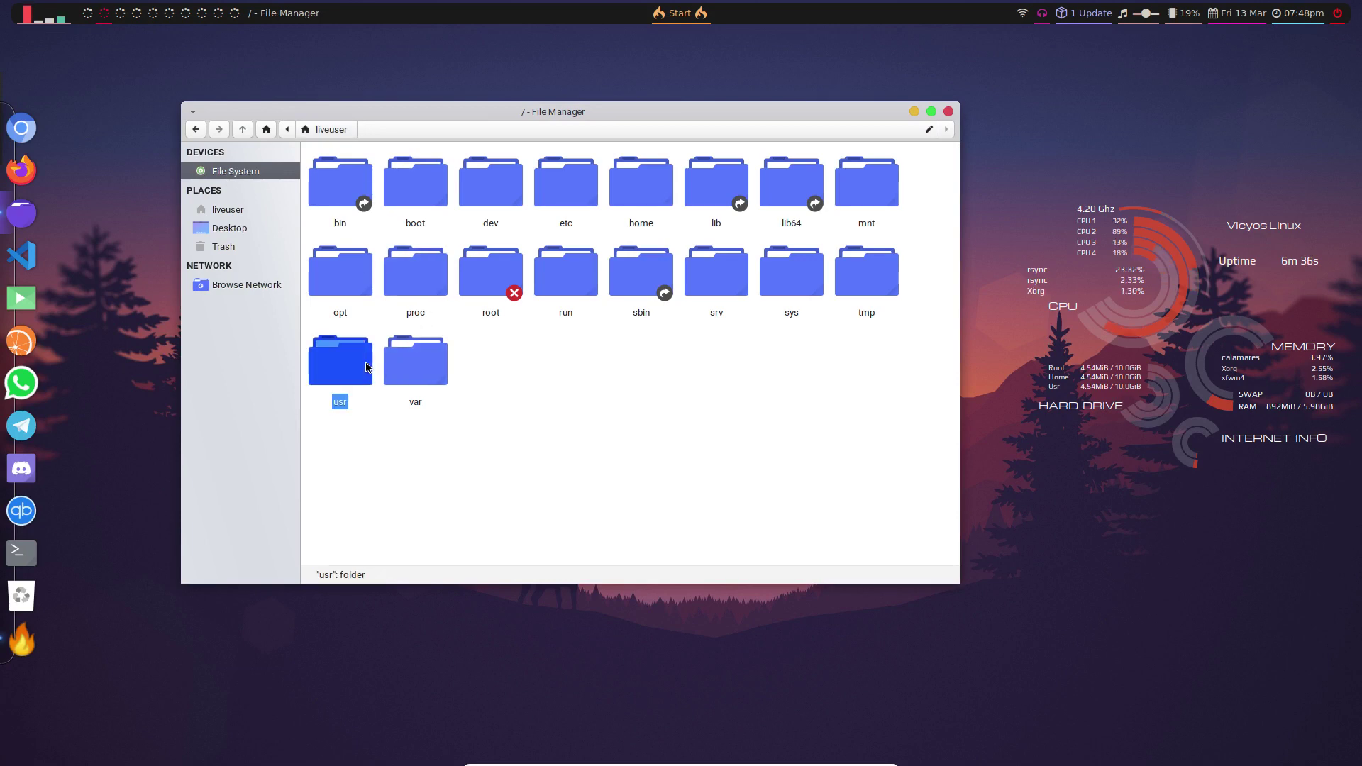
{"action": "double_click", "coordinate": [342, 276]}
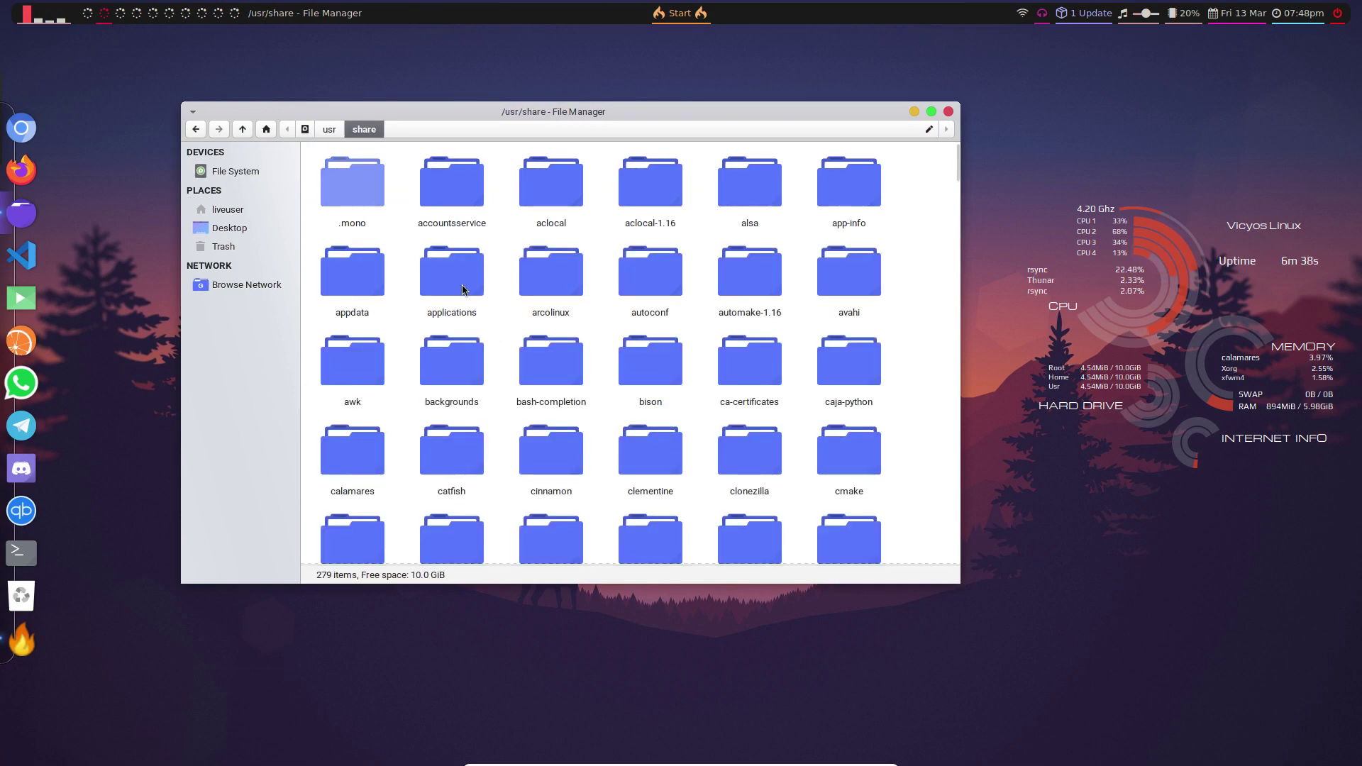
{"action": "double_click", "coordinate": [458, 278]}
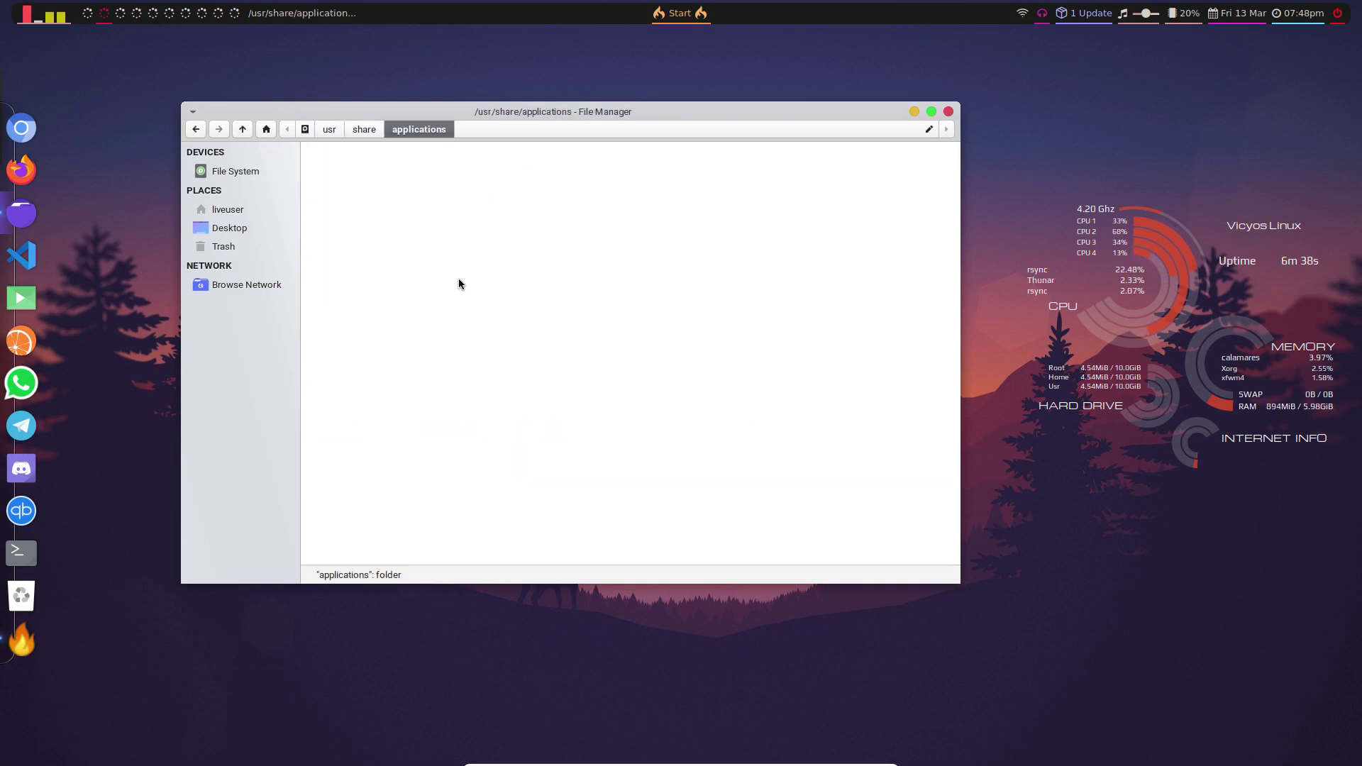
{"action": "double_click", "coordinate": [767, 117]}
- Scroll through the 176 launcher icons, then close Thunar
{"action": "scroll", "coordinate": [688, 508], "scroll_direction": "down", "scroll_amount": 1}
{"action": "scroll", "coordinate": [687, 507], "scroll_direction": "down", "scroll_amount": 2}
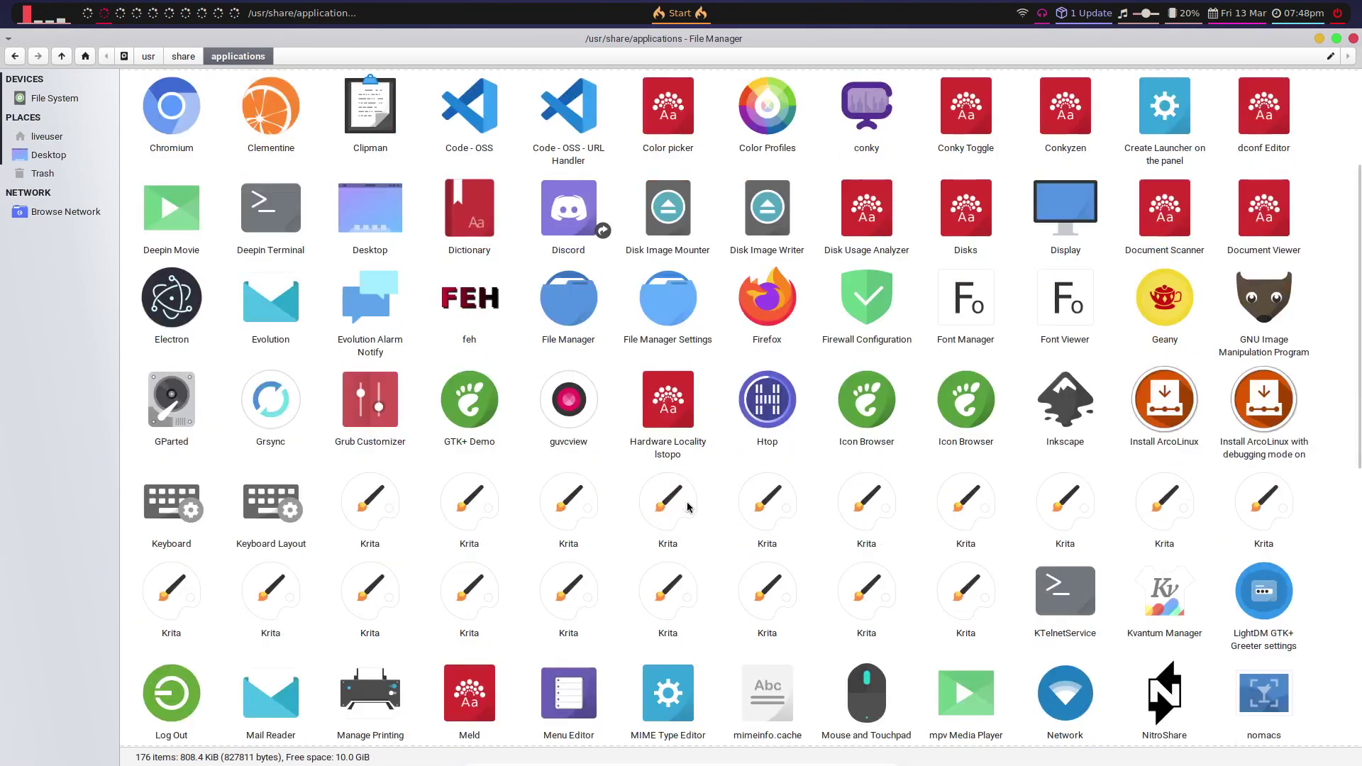
{"action": "scroll", "coordinate": [688, 508], "scroll_direction": "down", "scroll_amount": 4}
{"action": "scroll", "coordinate": [687, 508], "scroll_direction": "down", "scroll_amount": 1}
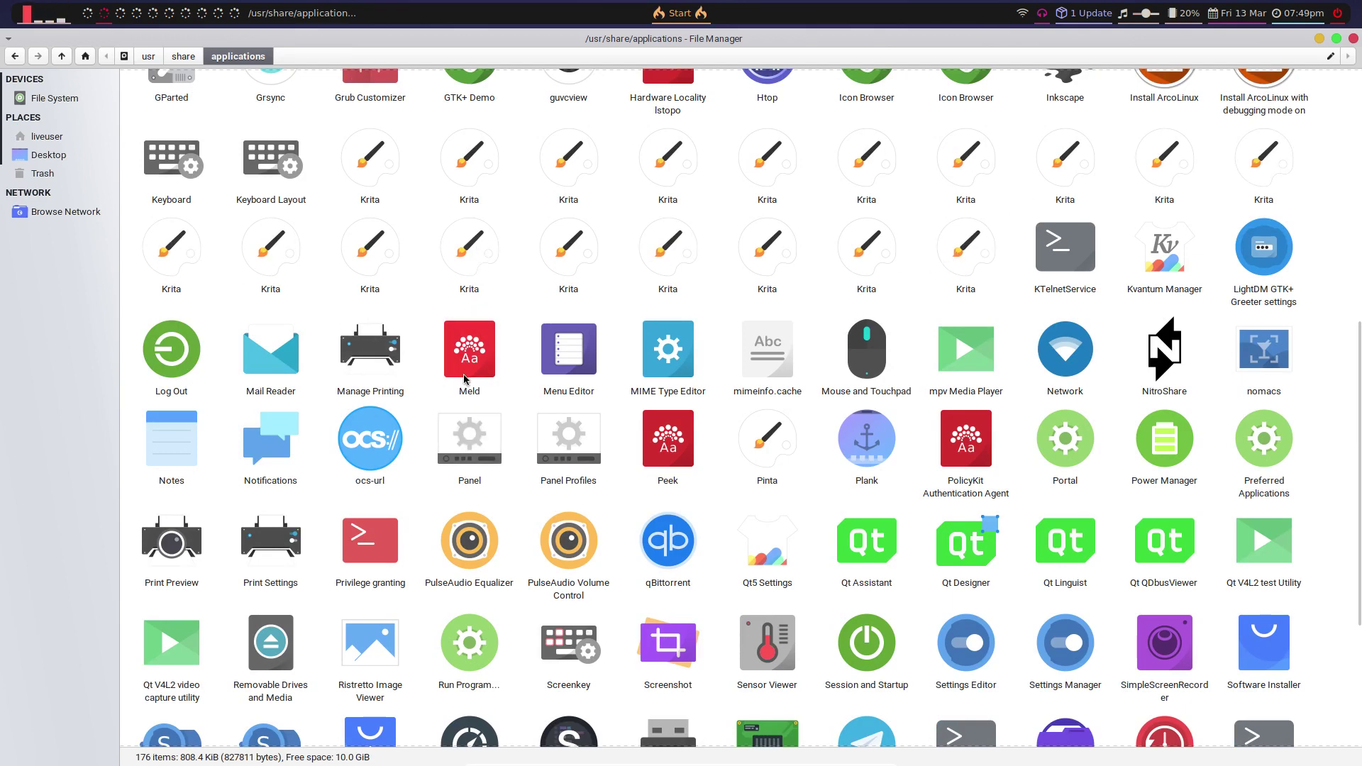
{"action": "scroll", "coordinate": [466, 379], "scroll_direction": "down", "scroll_amount": 3}
{"action": "scroll", "coordinate": [466, 379], "scroll_direction": "down", "scroll_amount": 1}
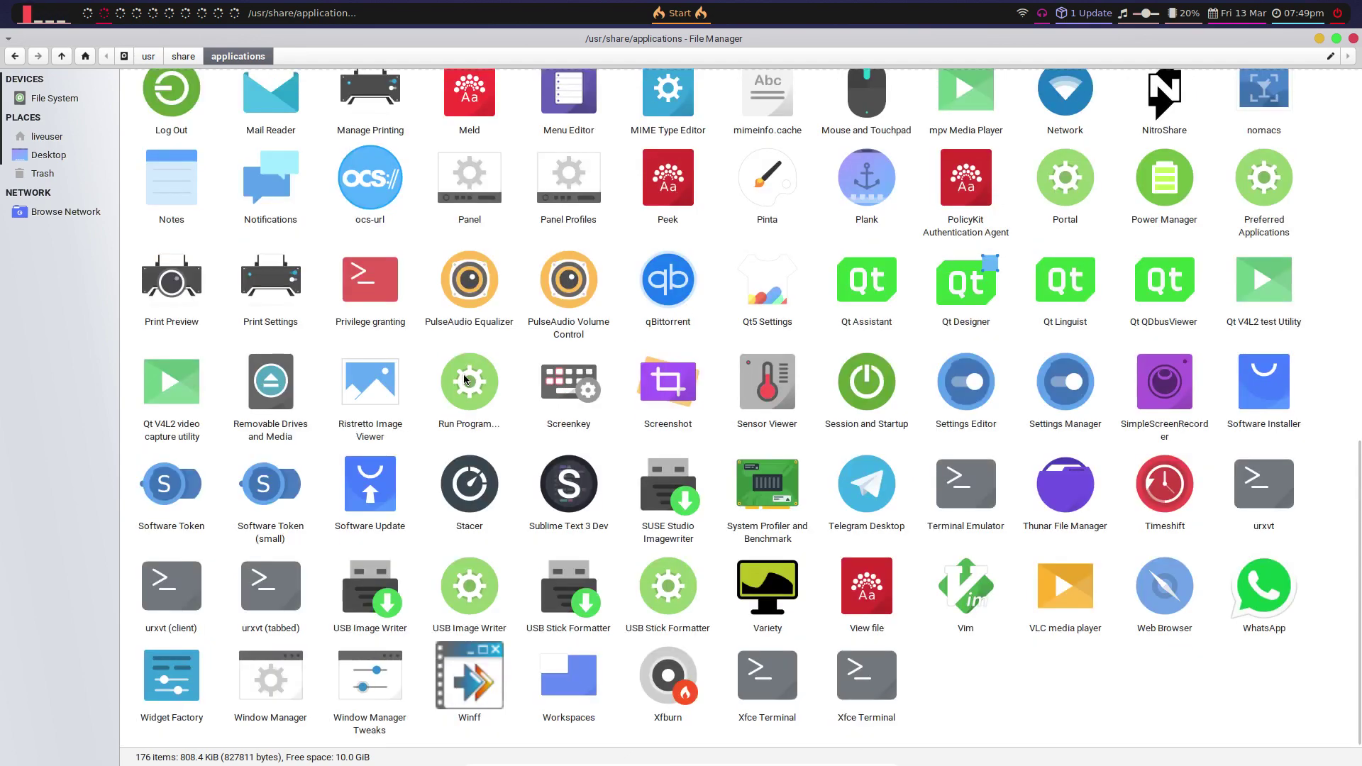
{"action": "scroll", "coordinate": [466, 379], "scroll_direction": "up", "scroll_amount": 11}
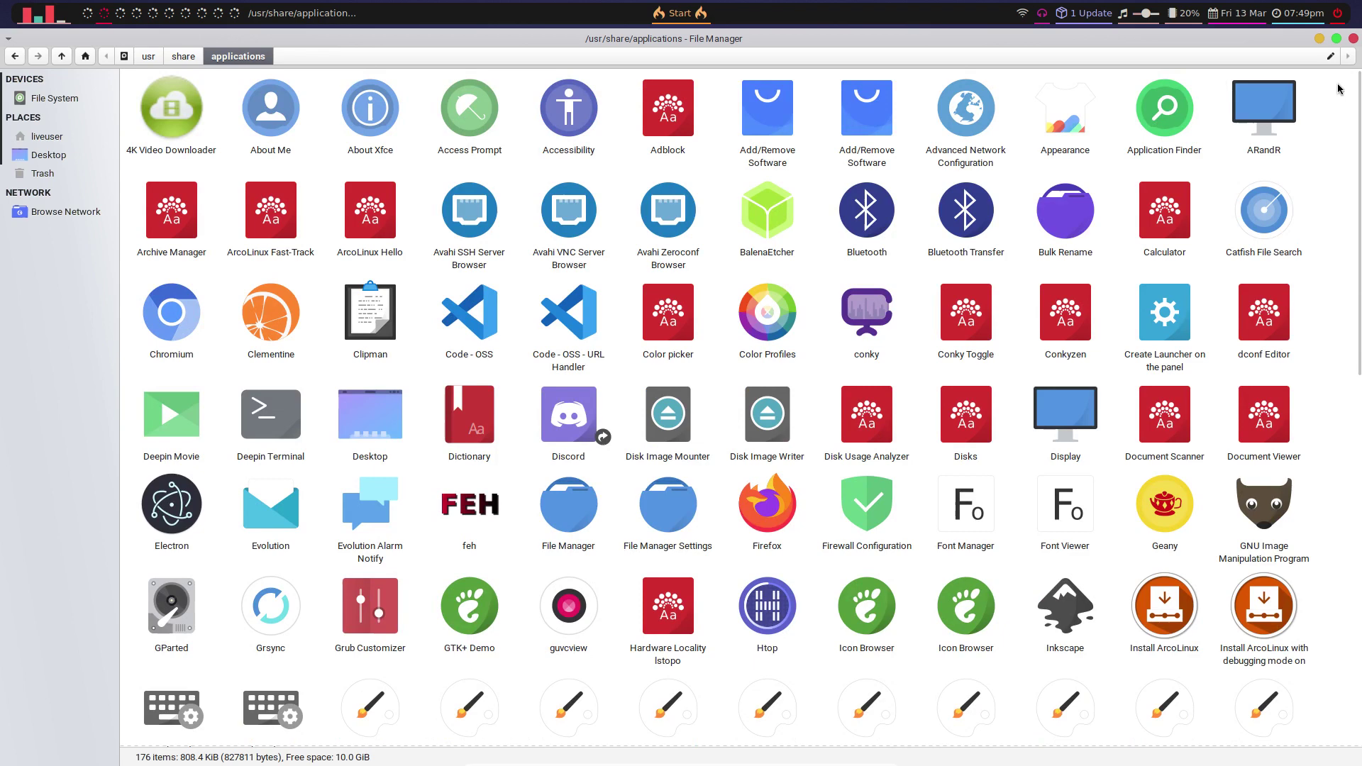
{"action": "left_click", "coordinate": [1353, 39]}
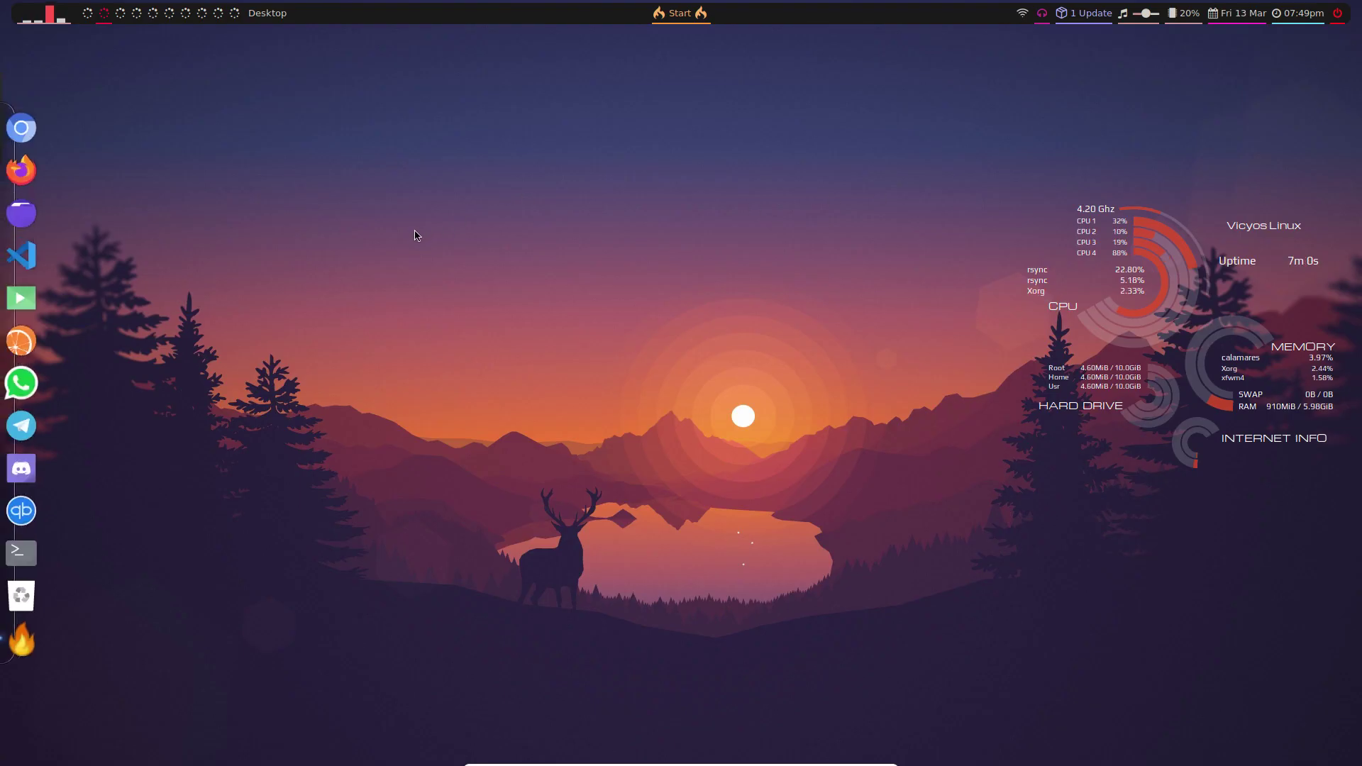
- Check the installer on workspace 1, return to workspace 2, and glance at Volume Control
{"action": "left_click", "coordinate": [88, 13]}
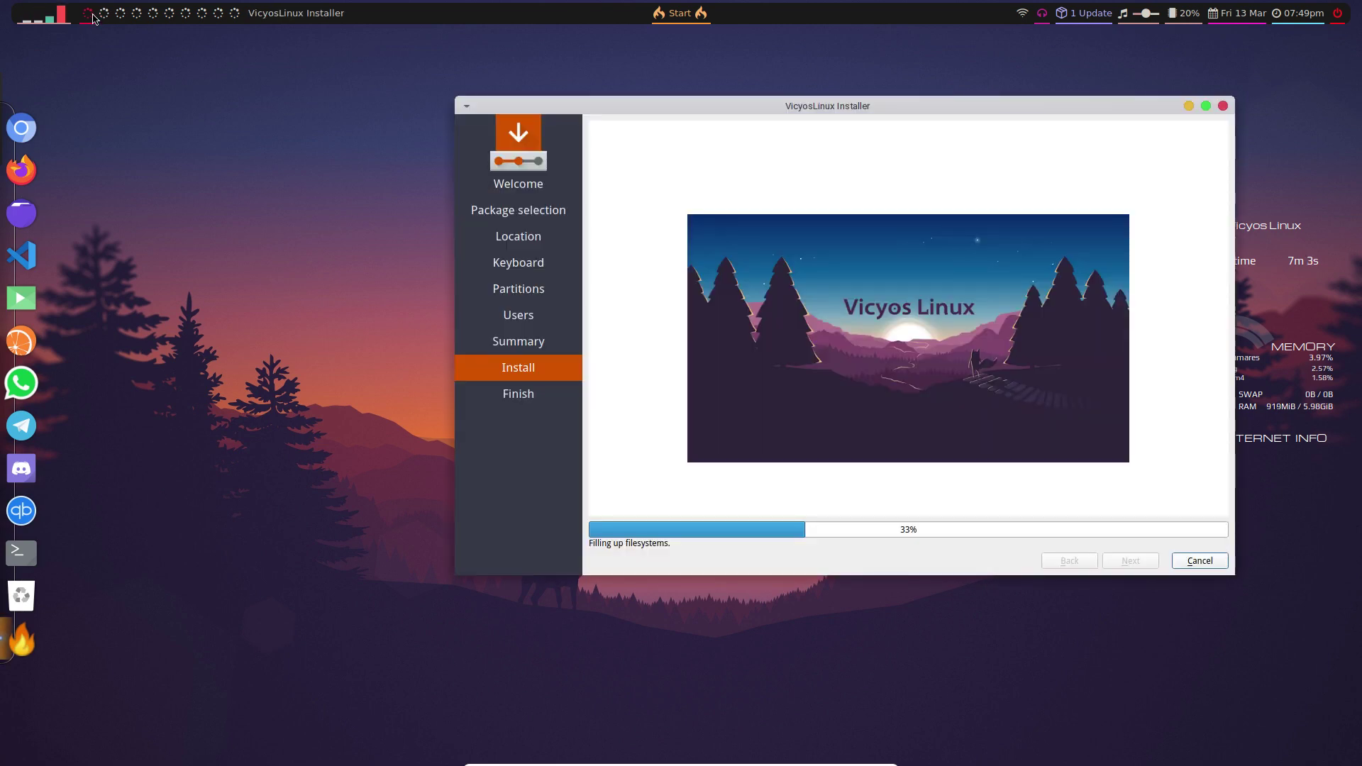
{"action": "left_click", "coordinate": [103, 13]}
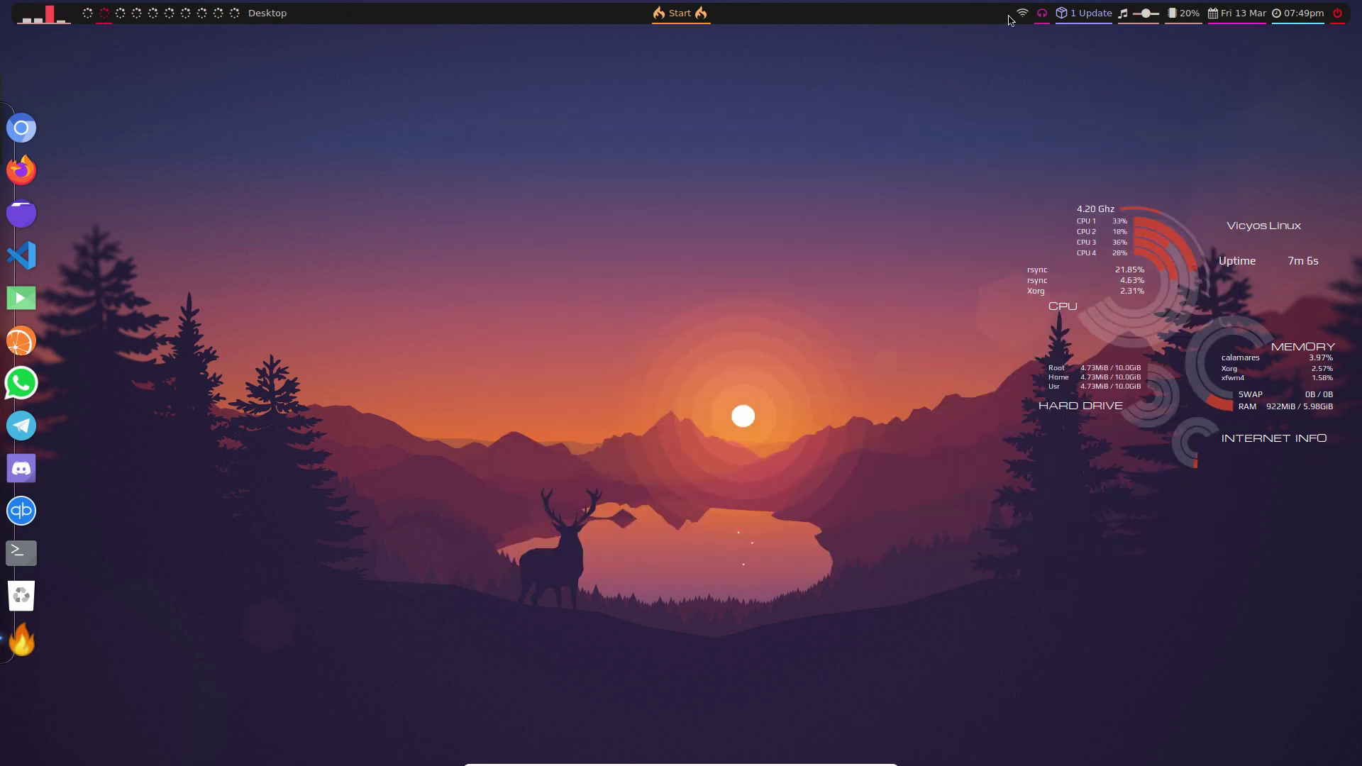
{"action": "left_click", "coordinate": [1042, 13]}
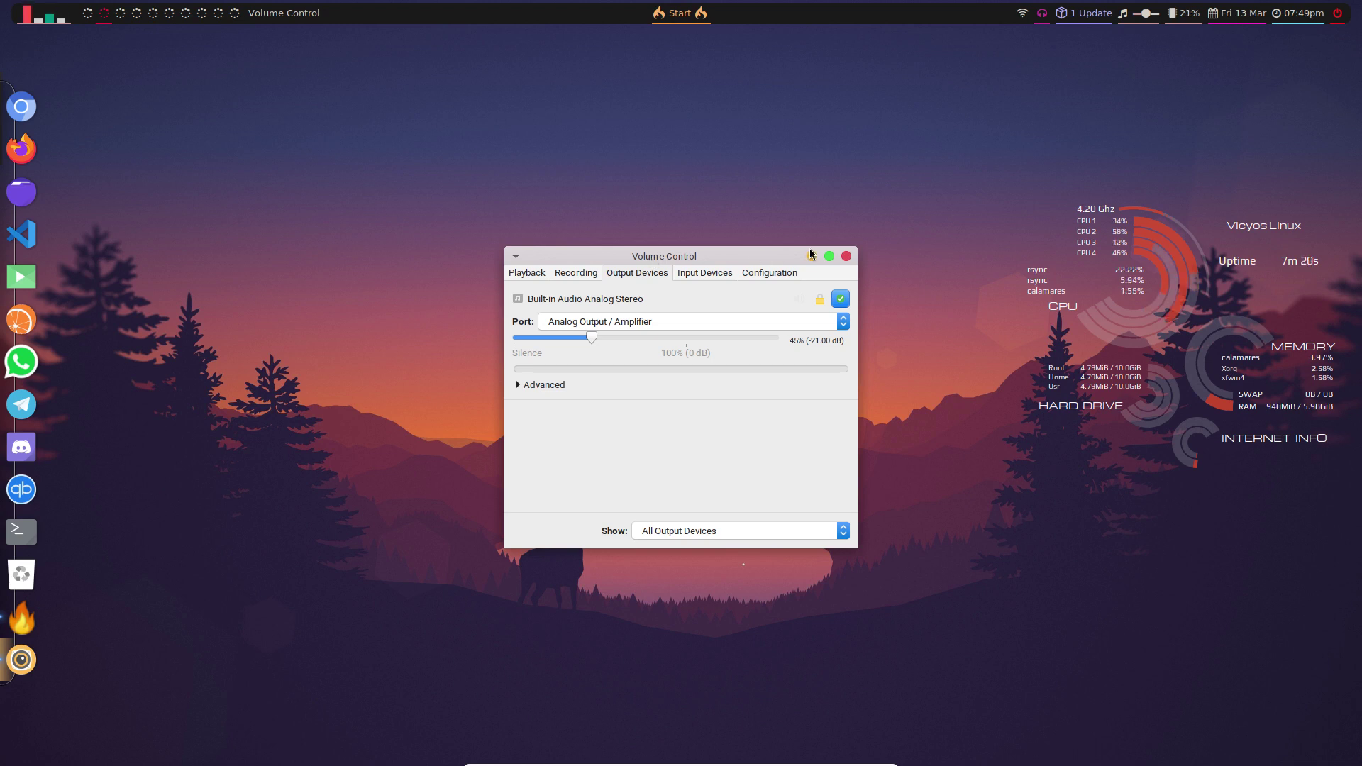
{"action": "left_click", "coordinate": [841, 256]}
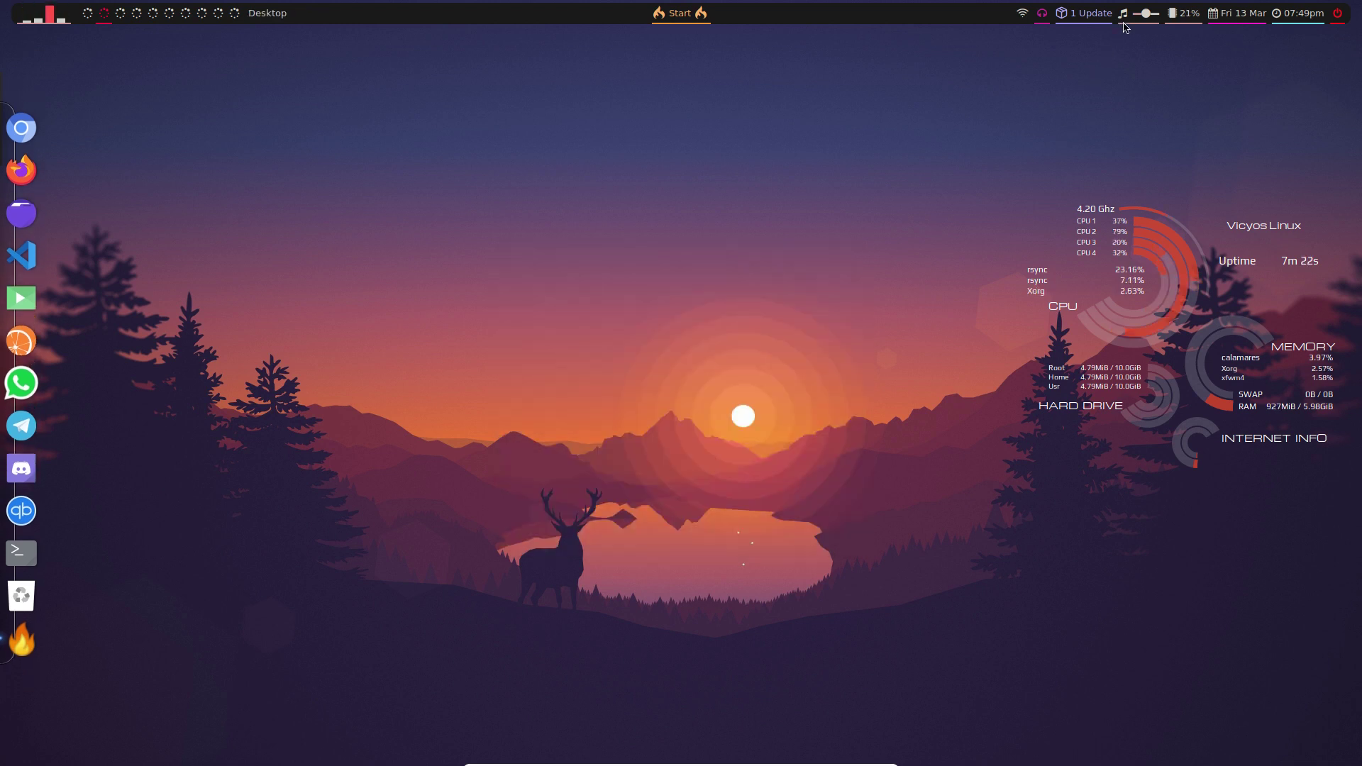
- Start the pending system update from Polybar, then switch to workspace 4
{"action": "left_click", "coordinate": [1097, 17]}
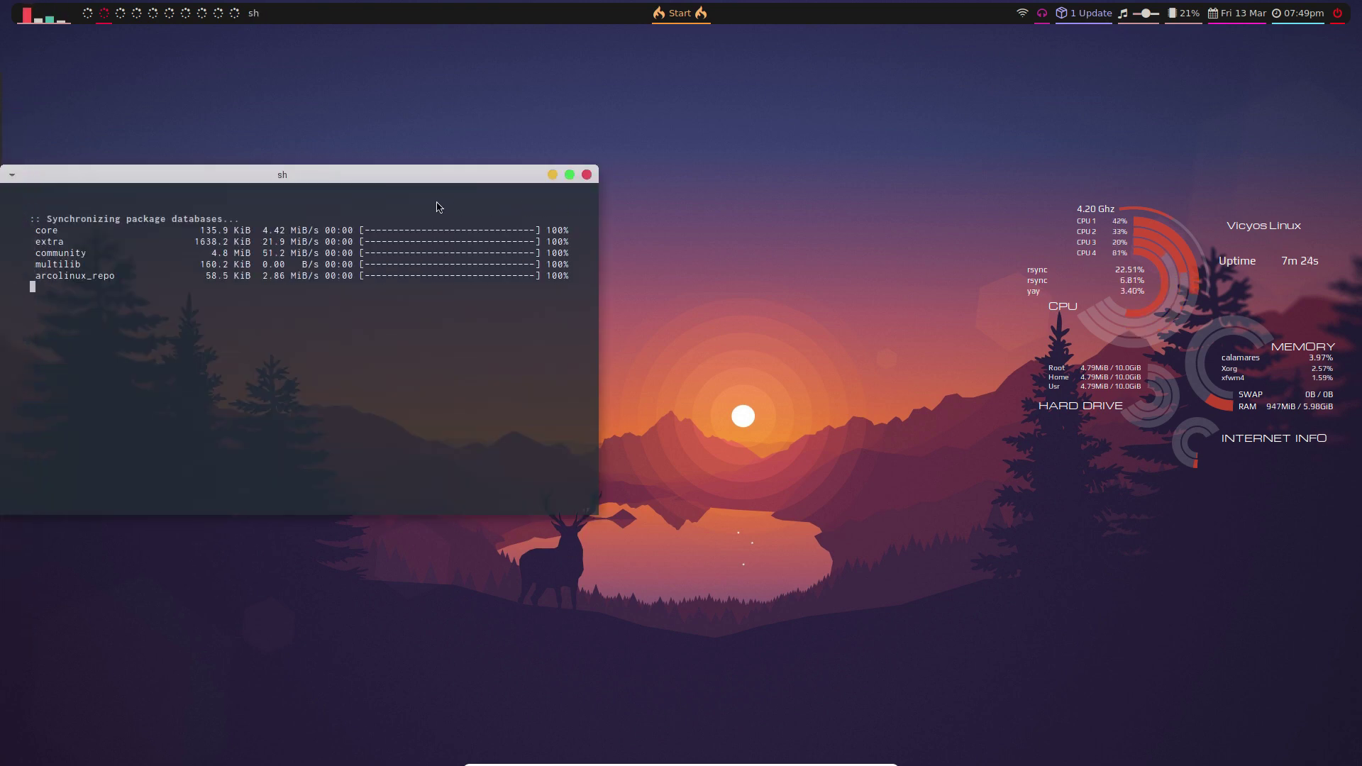
{"action": "left_click_drag", "start_coordinate": [371, 178], "coordinate": [650, 182]}
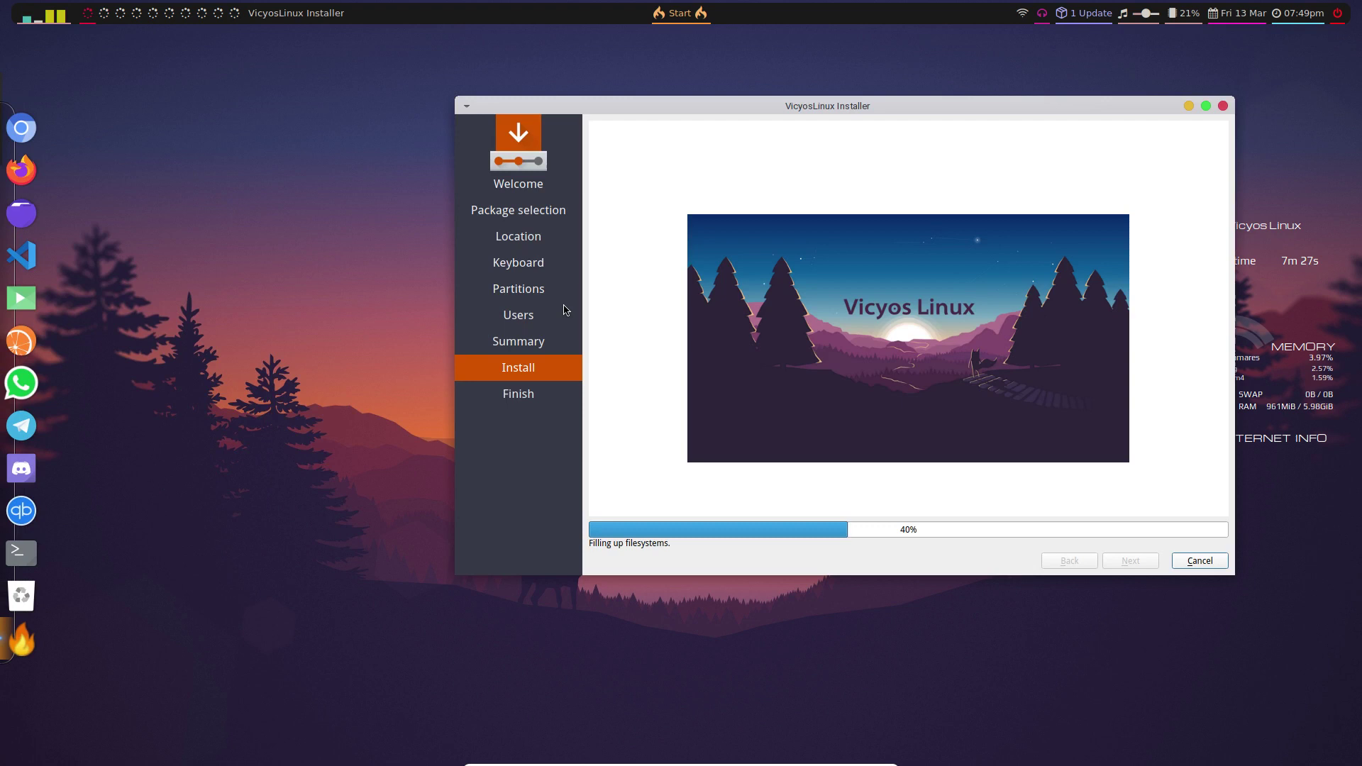
{"action": "key", "text": "super+4"}
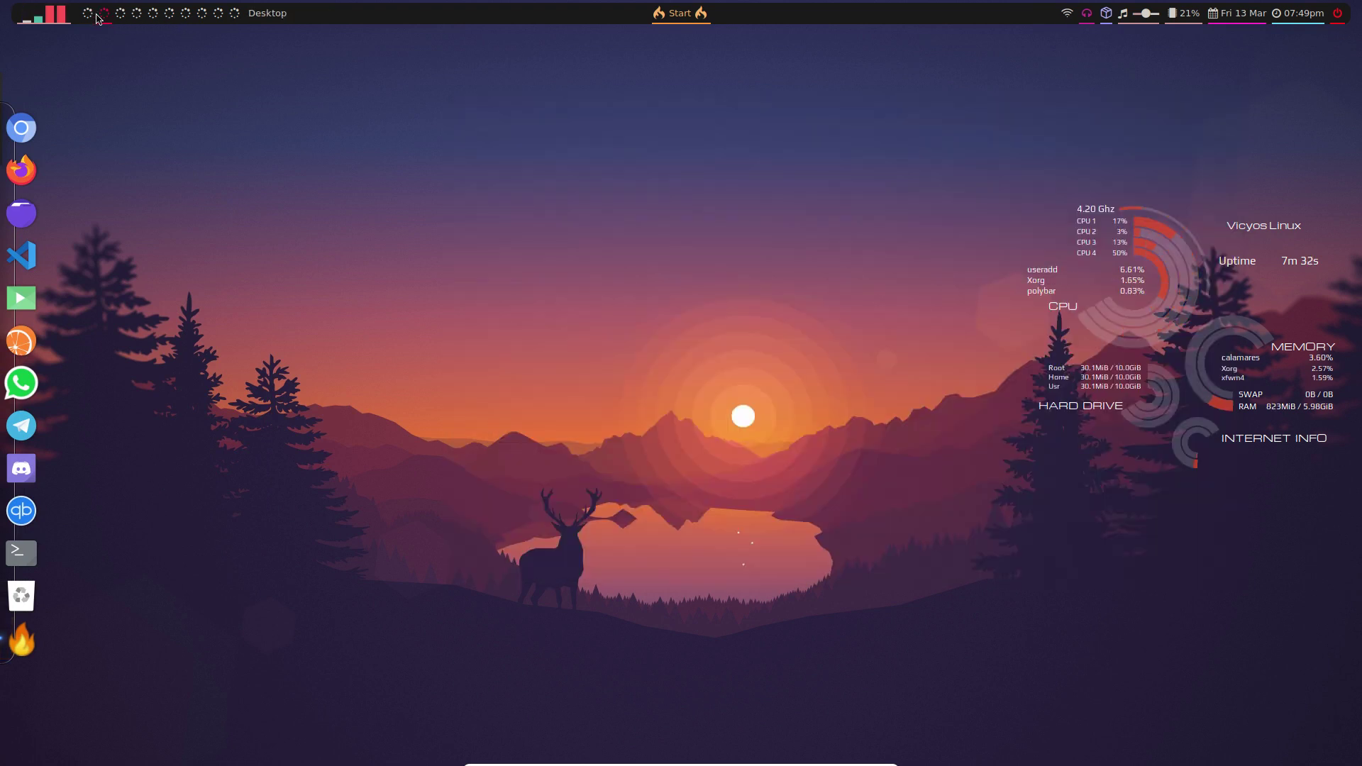
- Check installer progress on workspace 1, then move to the empty tenth workspace
{"action": "left_click", "coordinate": [88, 17]}
{"action": "left_click", "coordinate": [136, 17]}
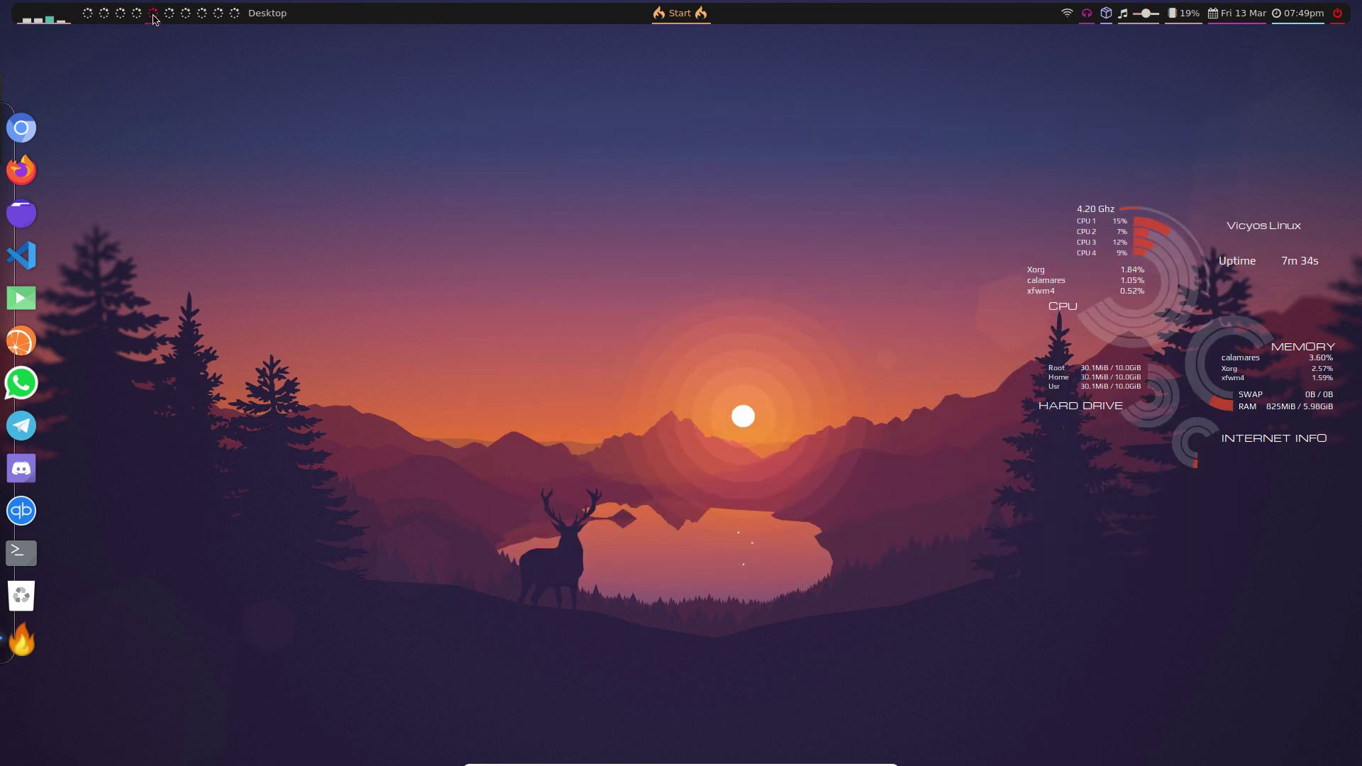
{"action": "left_click", "coordinate": [234, 15]}
- Launch another full system upgrade, turn the volume down, and expand Polybar's power menu
{"action": "left_click", "coordinate": [1107, 13]}
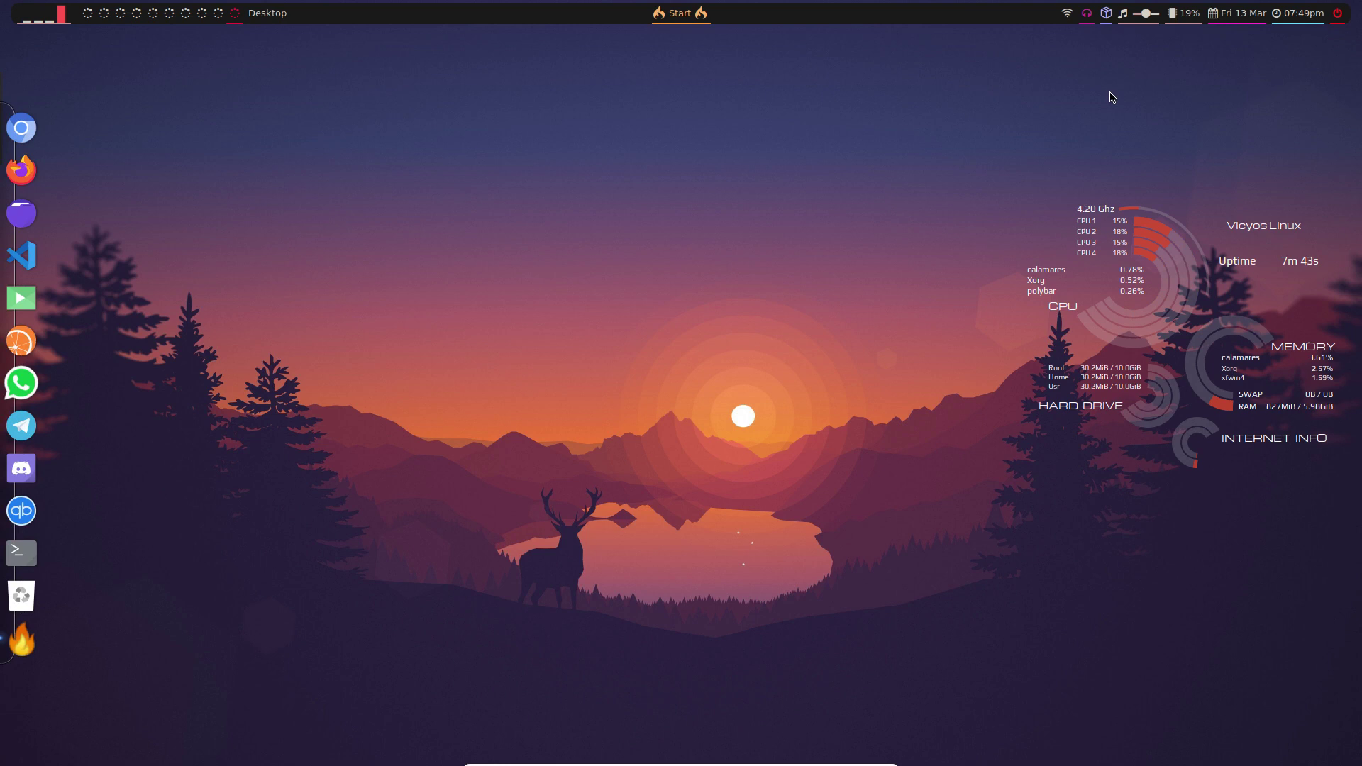
{"action": "scroll", "coordinate": [1126, 20], "scroll_direction": "down", "scroll_amount": 2}
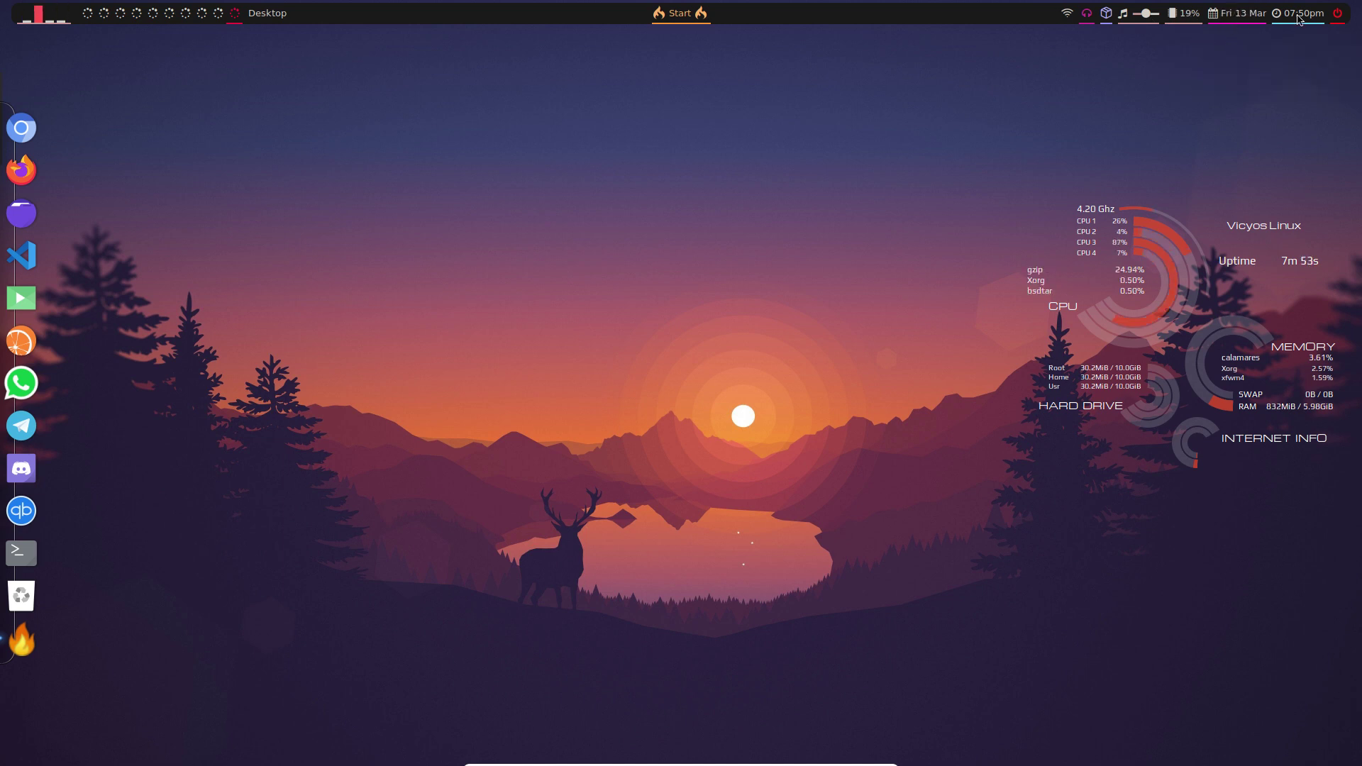
{"action": "left_click", "coordinate": [1336, 14]}
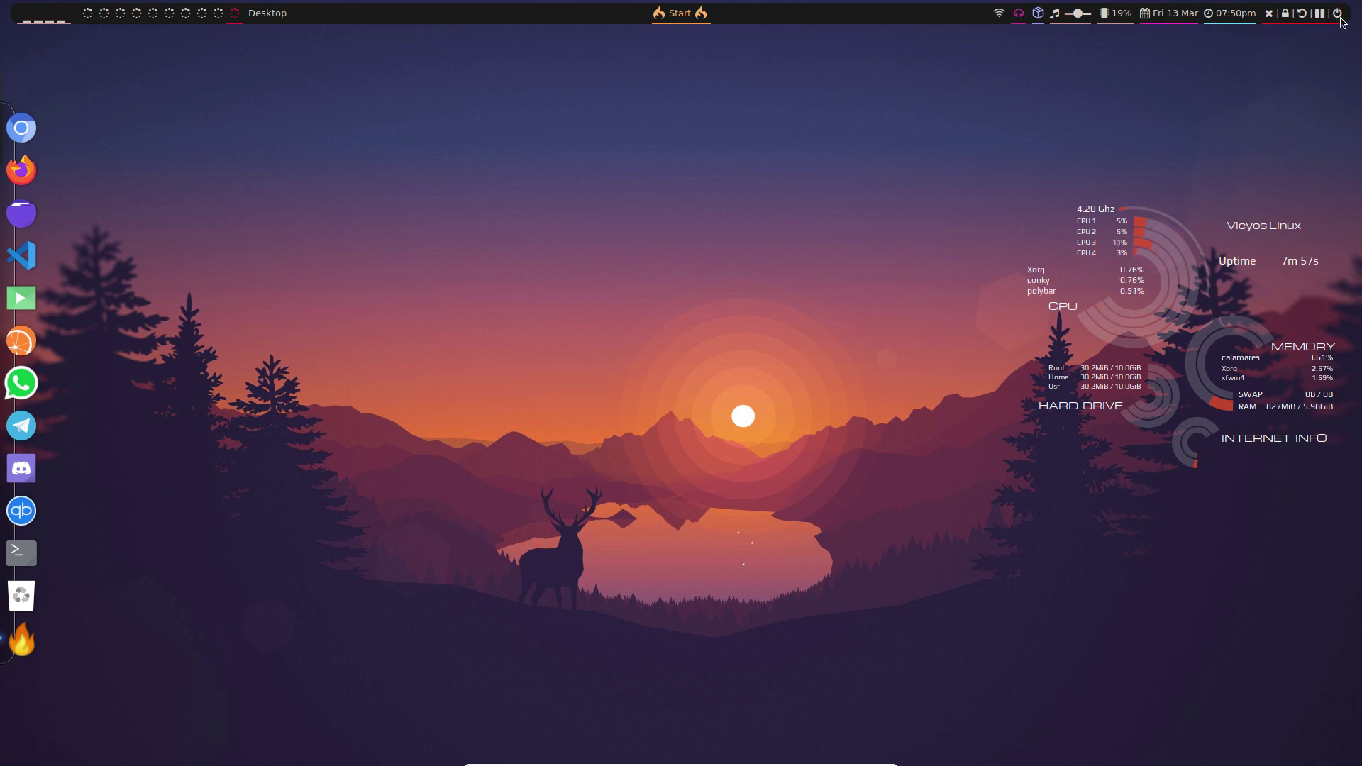
- Power off from Polybar, rebooting into the live session's Vicyos Edition installer welcome page
{"action": "left_click", "coordinate": [1340, 19]}
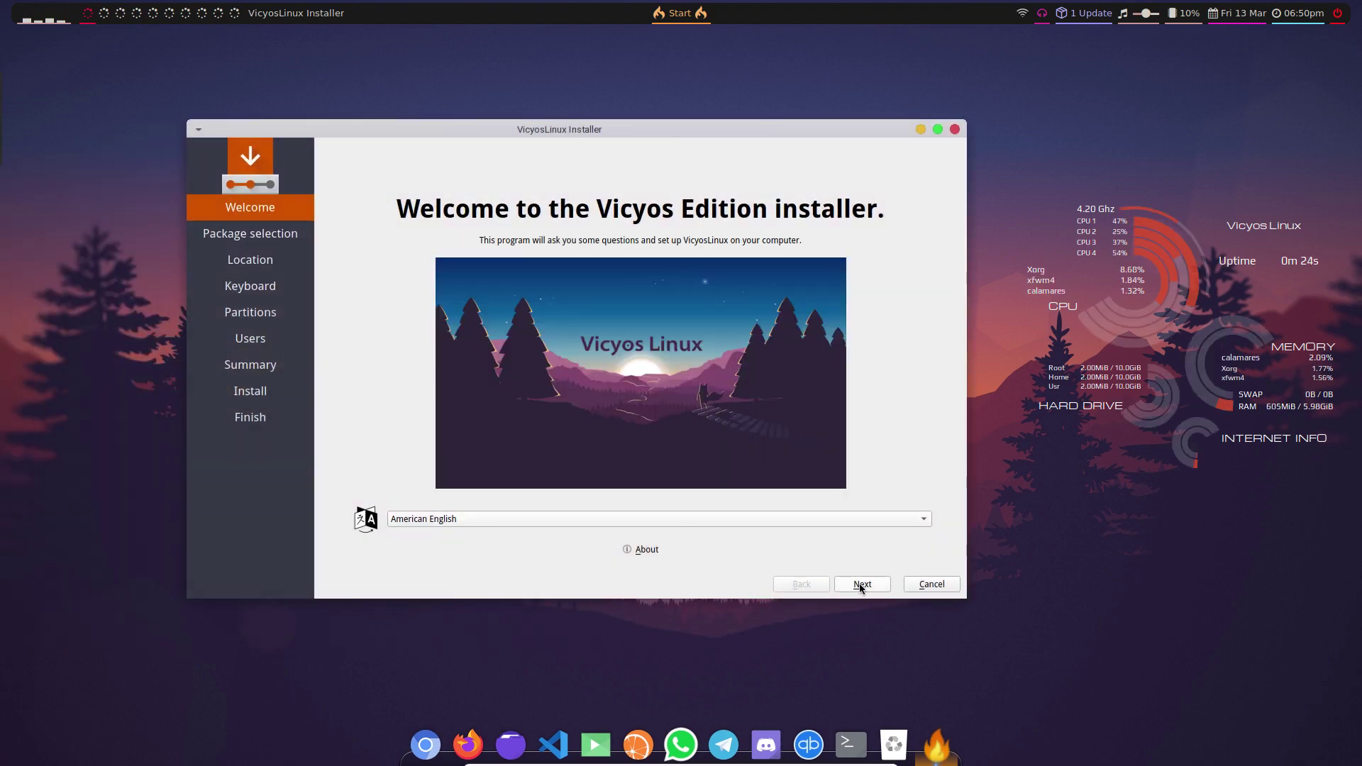
- Step past welcome and location, choose the Belgian keyboard layout, and select Erase disk
{"action": "left_click", "coordinate": [861, 585]}
{"action": "left_click", "coordinate": [860, 585]}
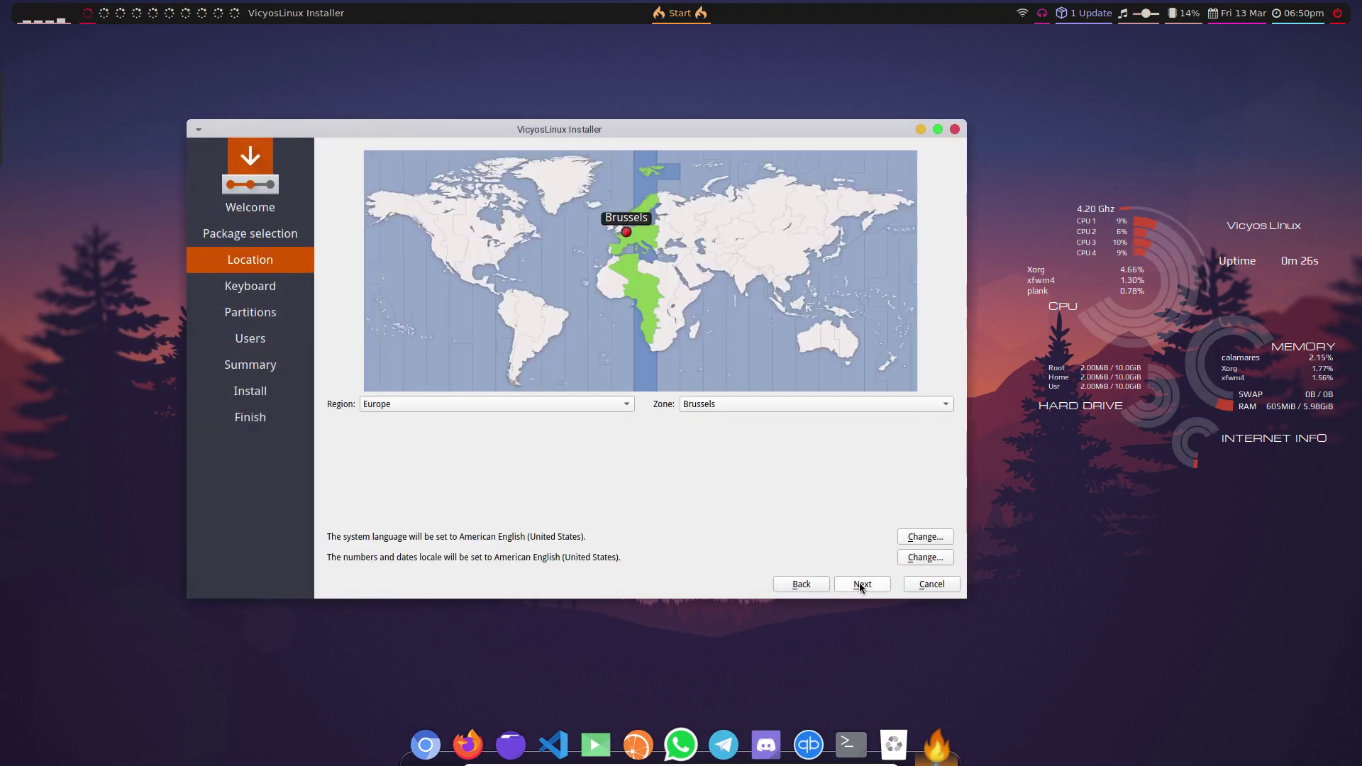
{"action": "left_click", "coordinate": [860, 585]}
{"action": "left_click", "coordinate": [372, 332]}
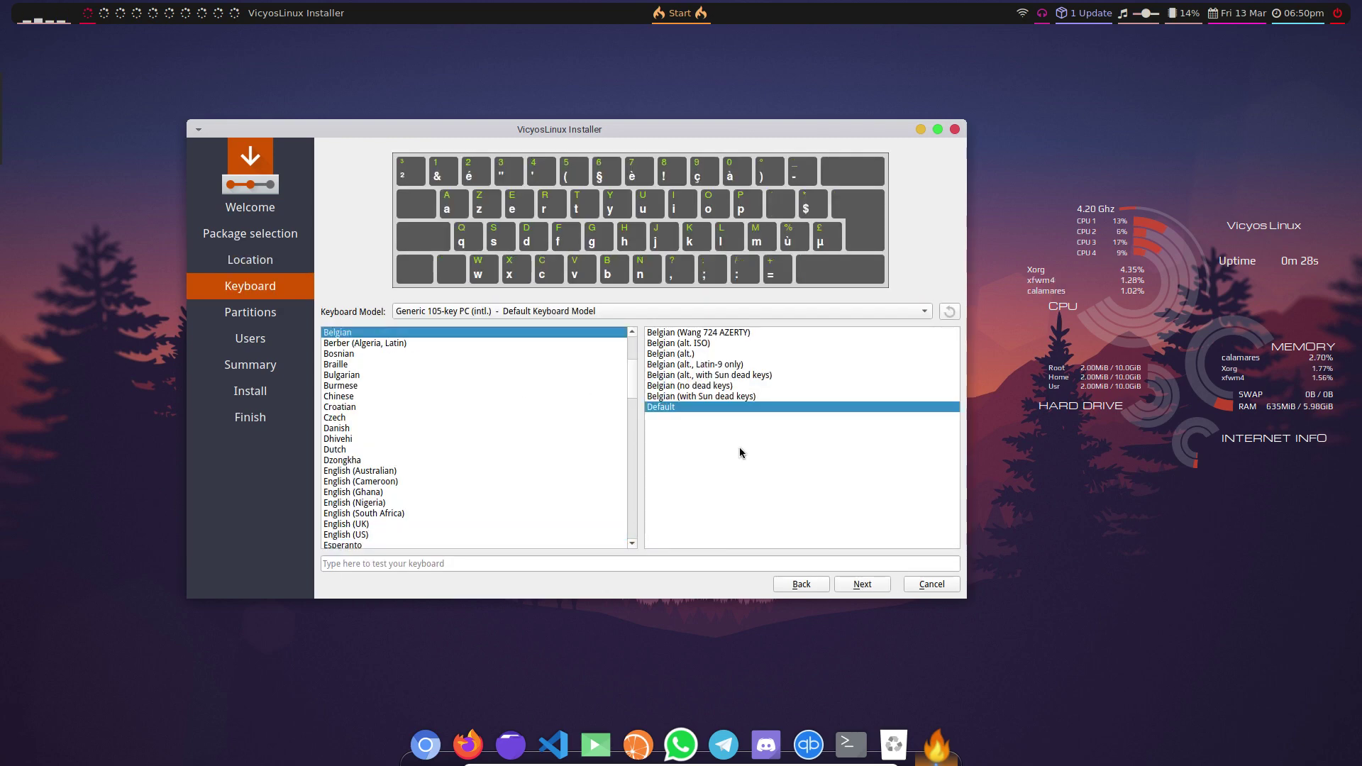
{"action": "left_click", "coordinate": [874, 586]}
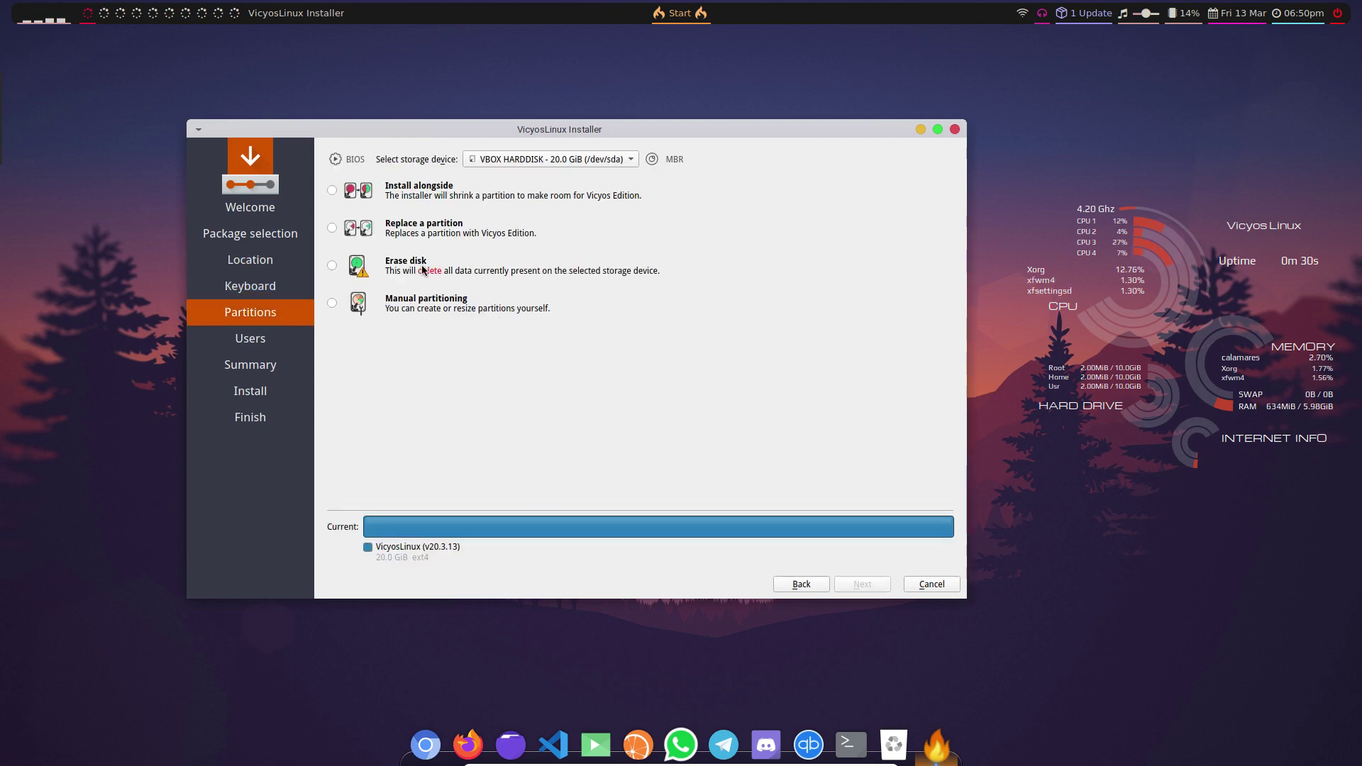
{"action": "left_click", "coordinate": [422, 270]}
{"action": "left_click", "coordinate": [878, 586]}
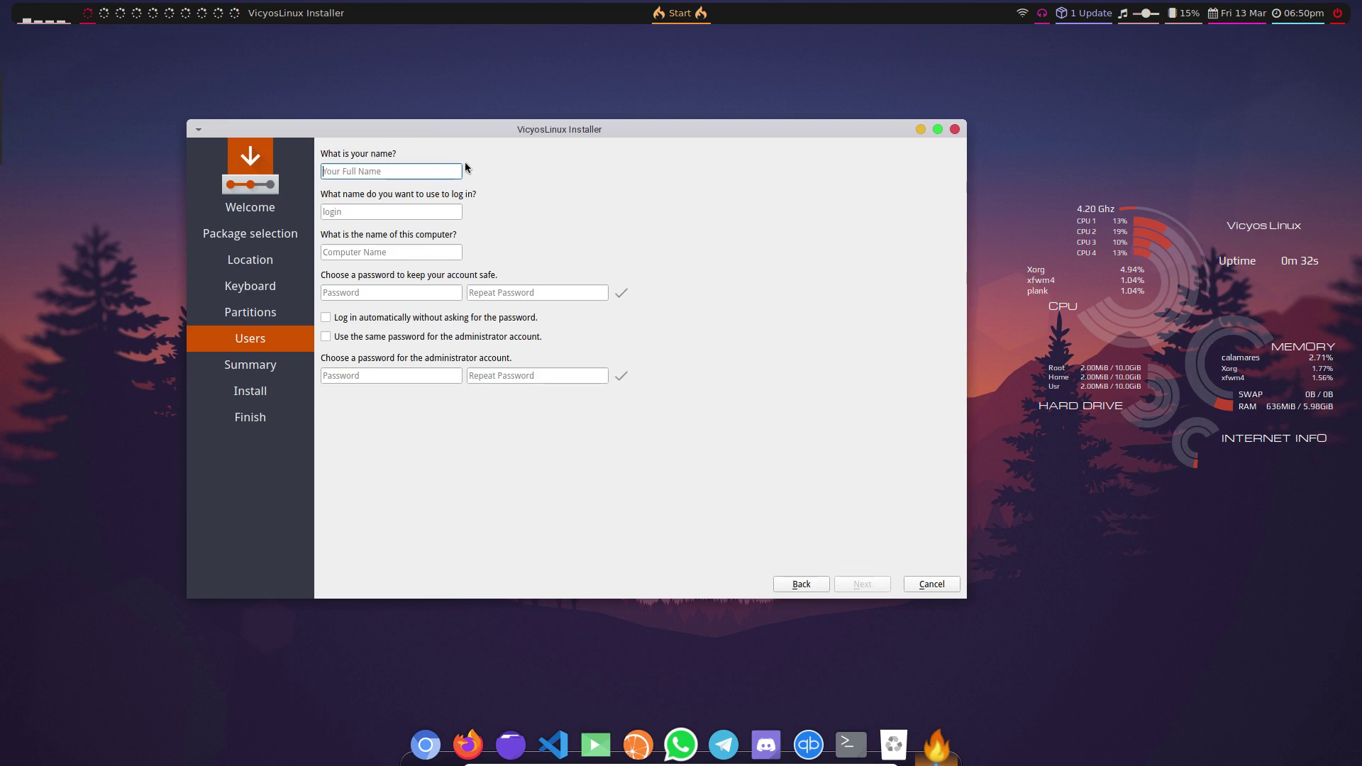
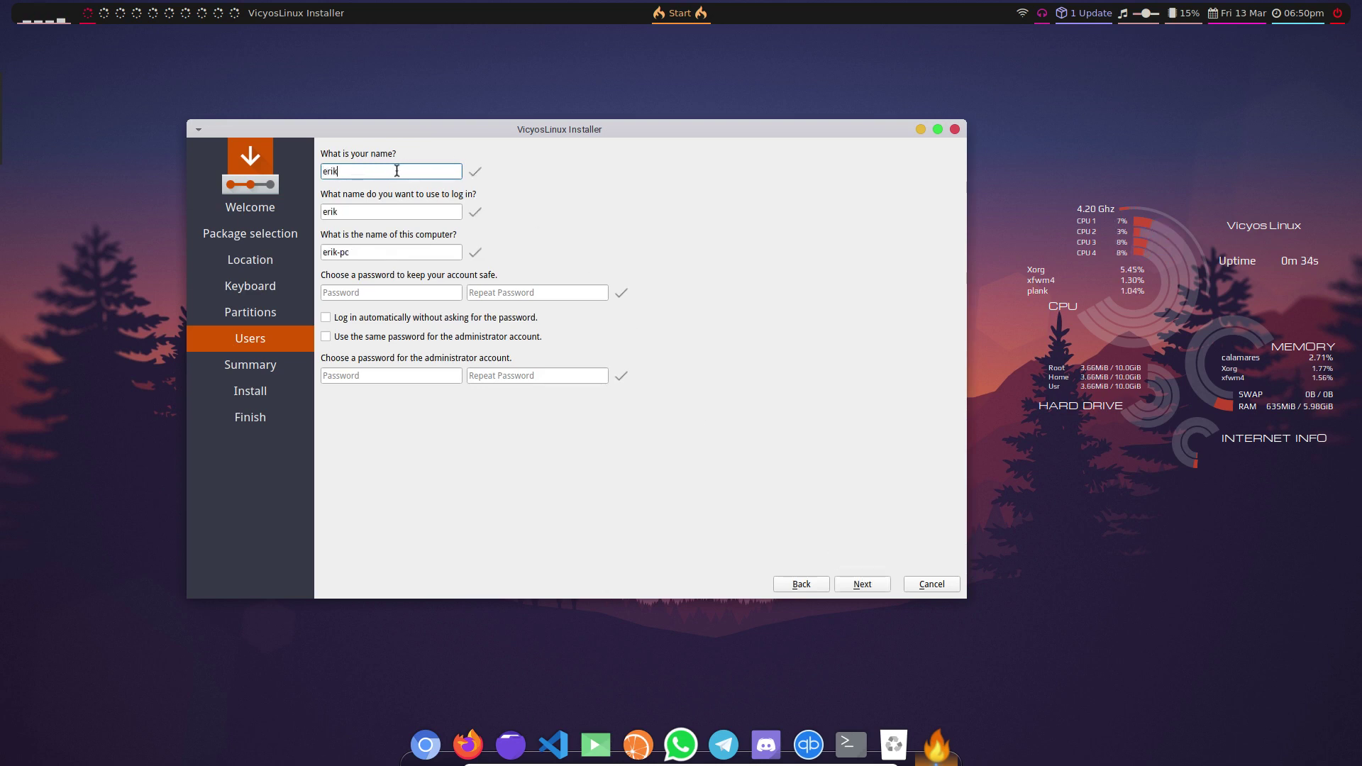
- Fill in the user's name and password, enable auto-login and shared admin password, then install
{"action": "key", "text": "Tab"}
{"action": "key", "text": "Tab"}
{"action": "key", "text": "Tab"}
{"action": "key", "text": "Tab"}
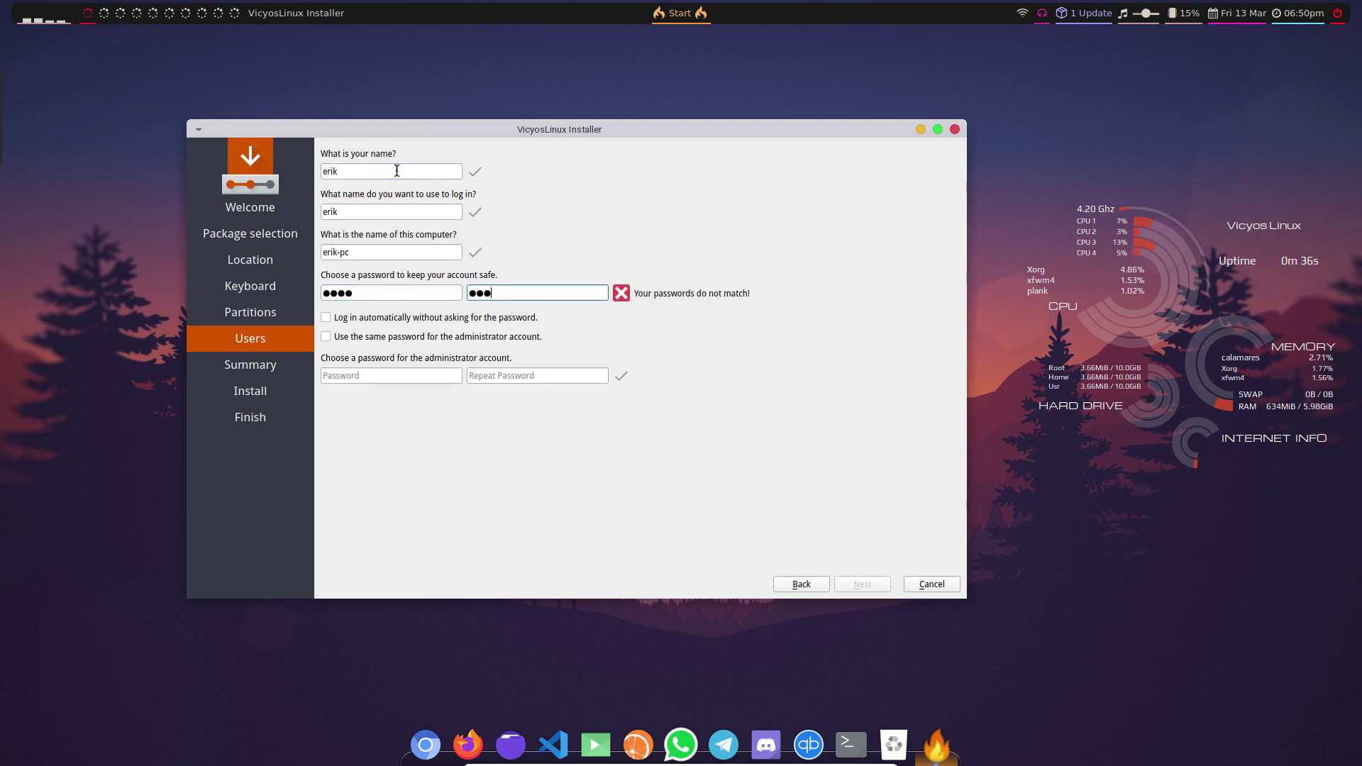
{"action": "key", "text": "Tab"}
{"action": "key", "text": "Tab"}
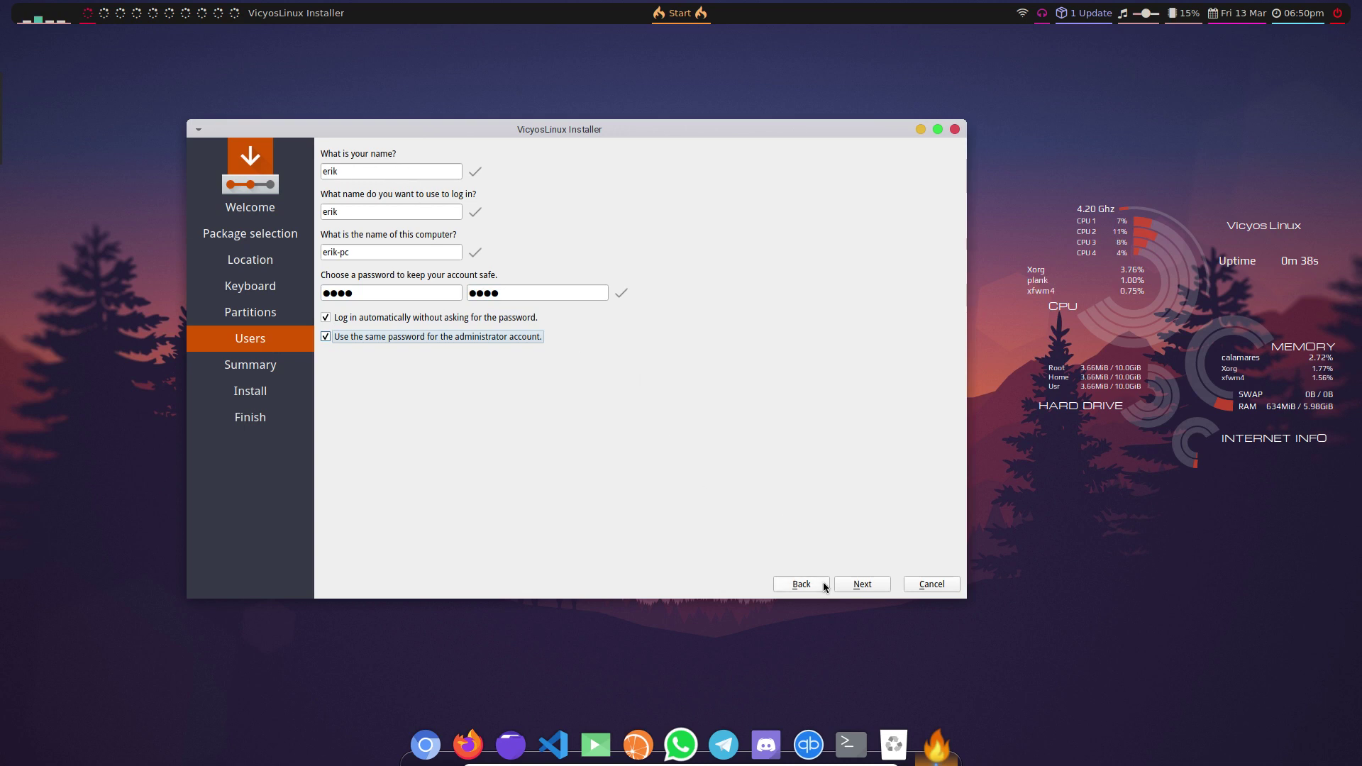
{"action": "left_click", "coordinate": [864, 584]}
{"action": "left_click", "coordinate": [869, 583]}
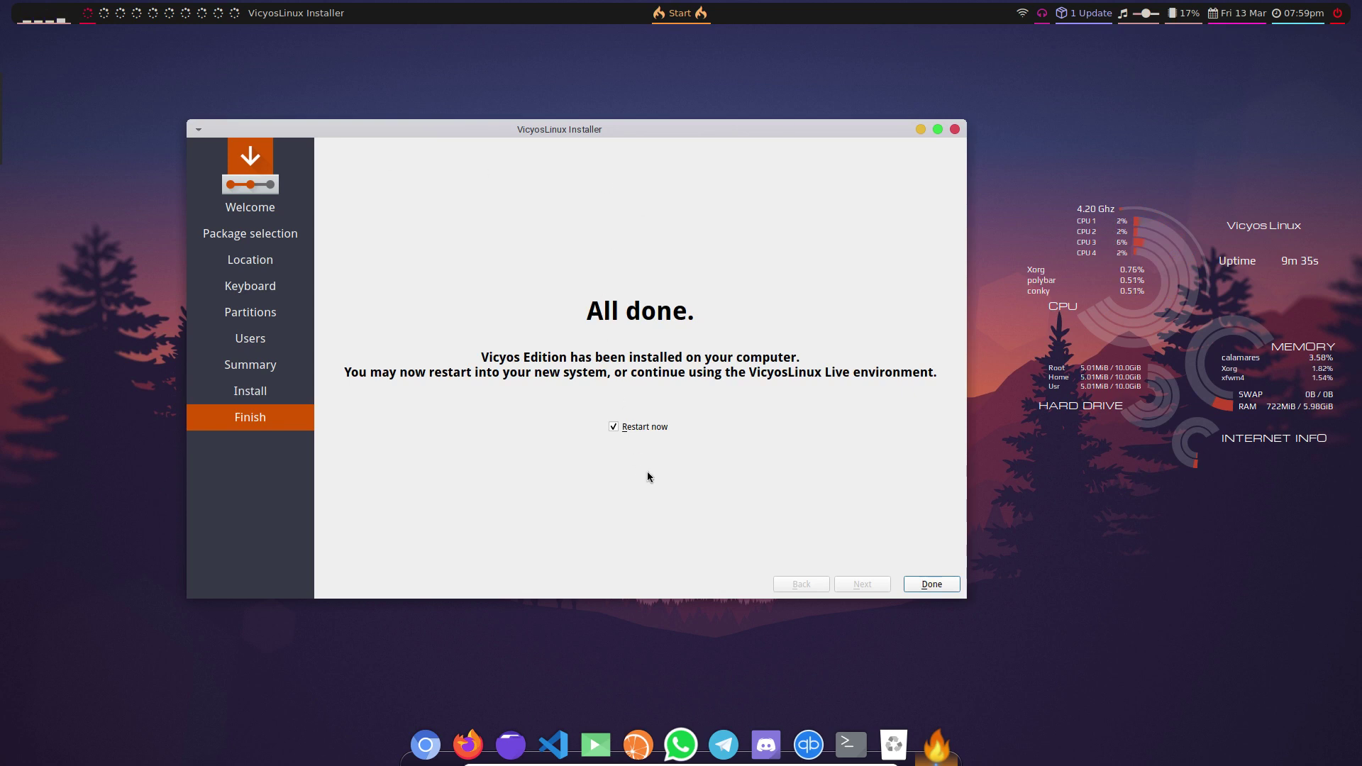
- Restart, pick Boot existing OS, and boot the Vicyos-Linux Linux GRUB entry
{"action": "left_click", "coordinate": [928, 584]}
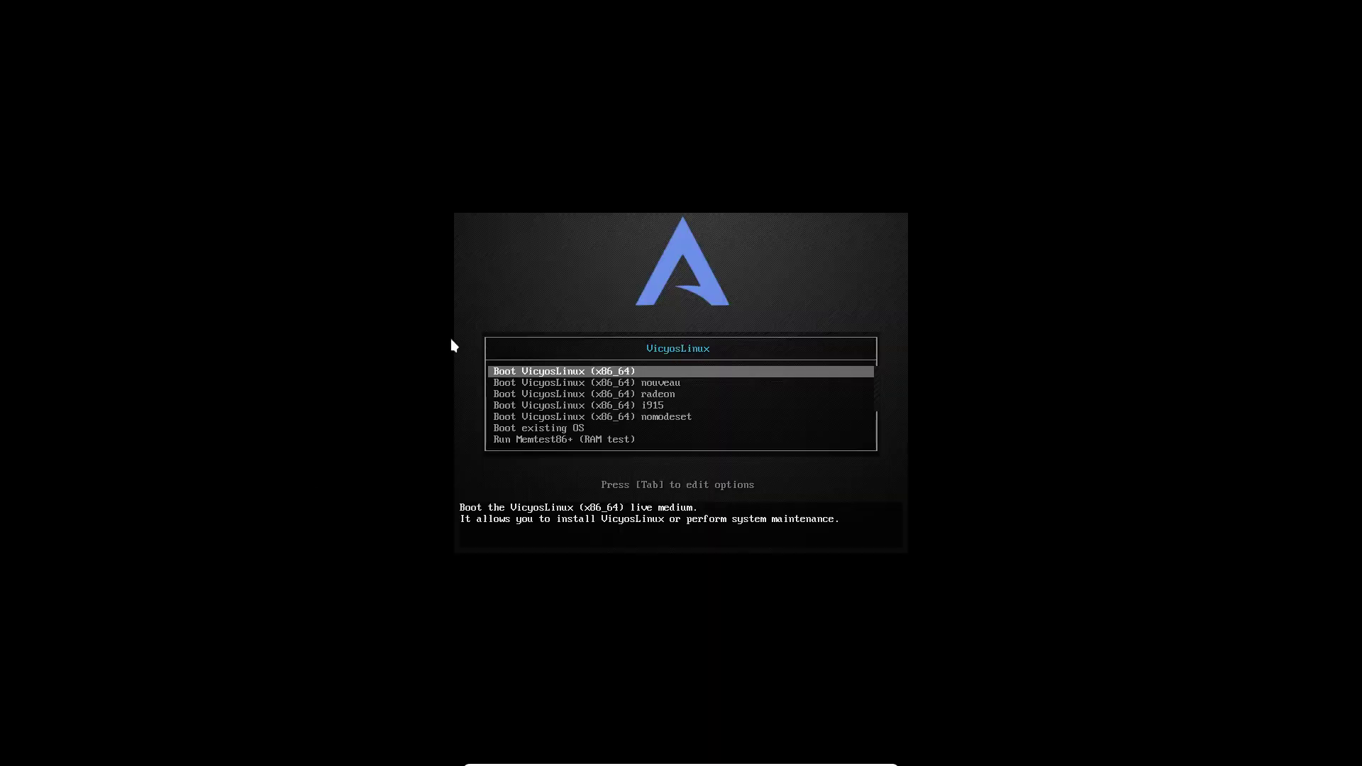
{"action": "key", "text": "Down"}
{"action": "key", "text": "Down"}
{"action": "key", "text": "Down"}
{"action": "key", "text": "Down"}
{"action": "key", "text": "Down"}
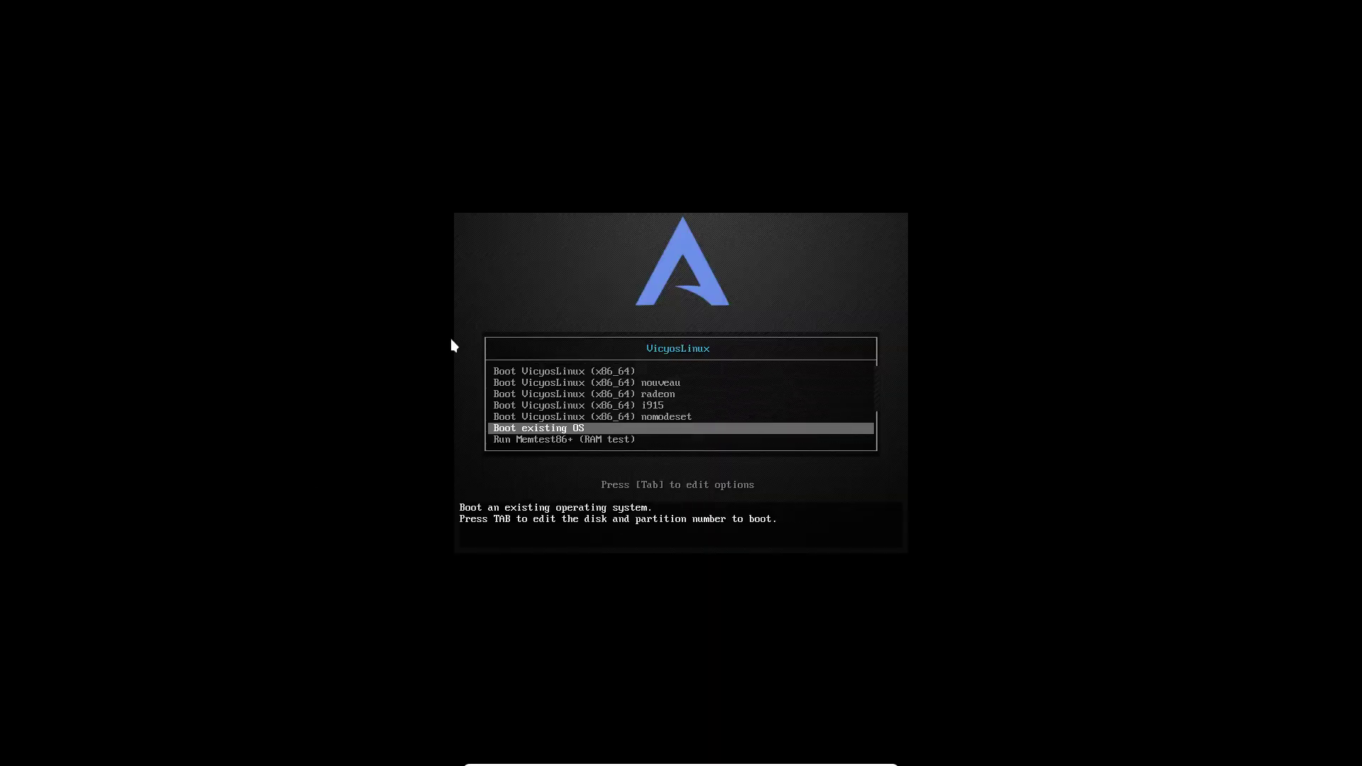
{"action": "key", "text": "Return"}
{"action": "key", "text": "Down"}
{"action": "key", "text": "Down"}
{"action": "key", "text": "Down"}
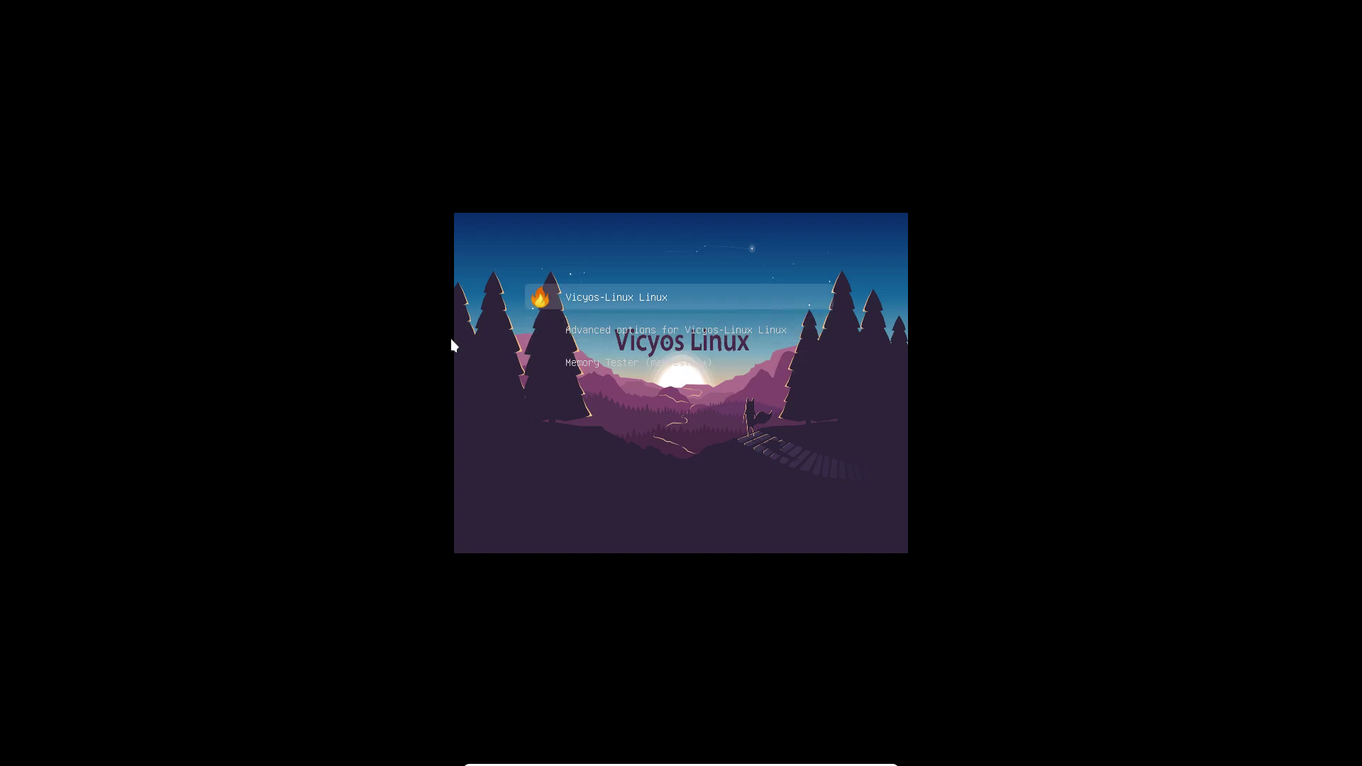
{"action": "key", "text": "Return"}
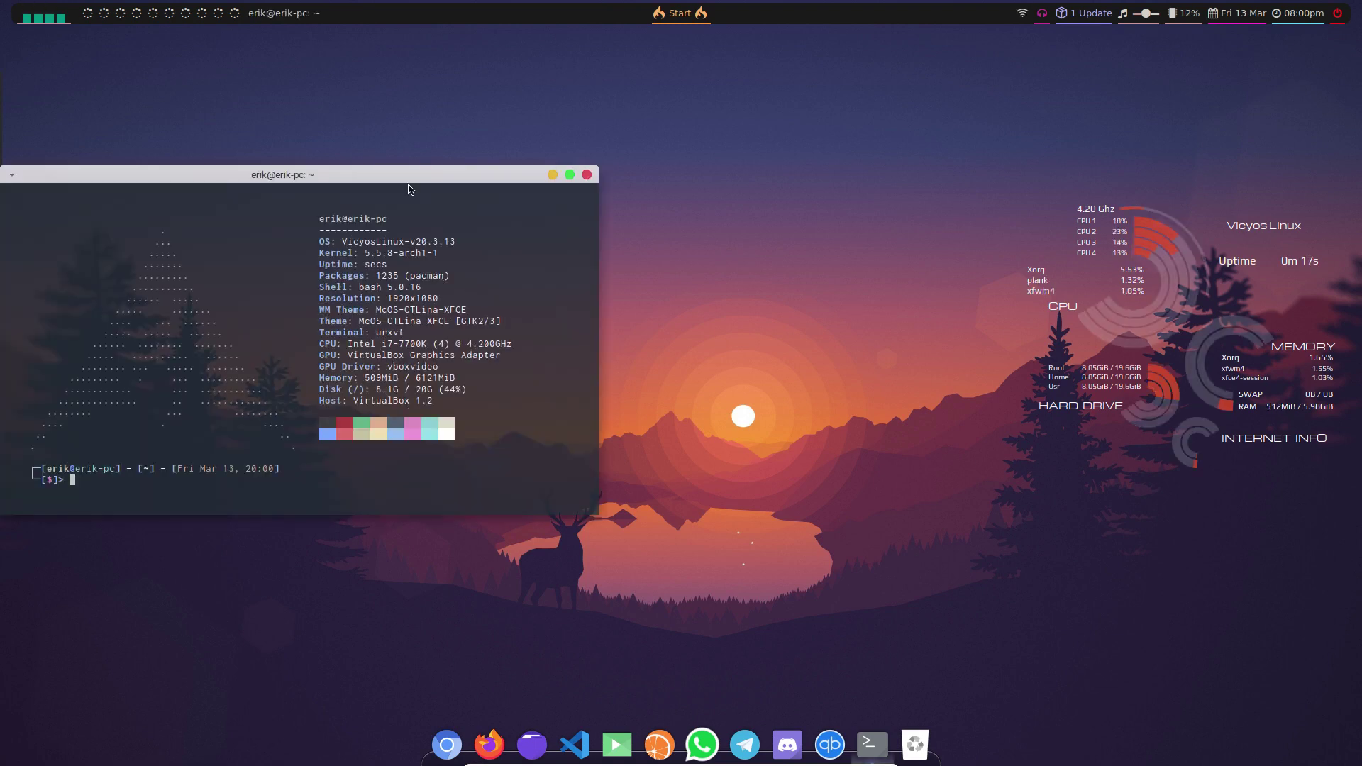
- Run the update alias (sudo pacman -Syyu), enter the sudo password, and accept the glib2 2.64.1-1 upgrade
{"action": "left_click_drag", "start_coordinate": [395, 180], "coordinate": [705, 107]}
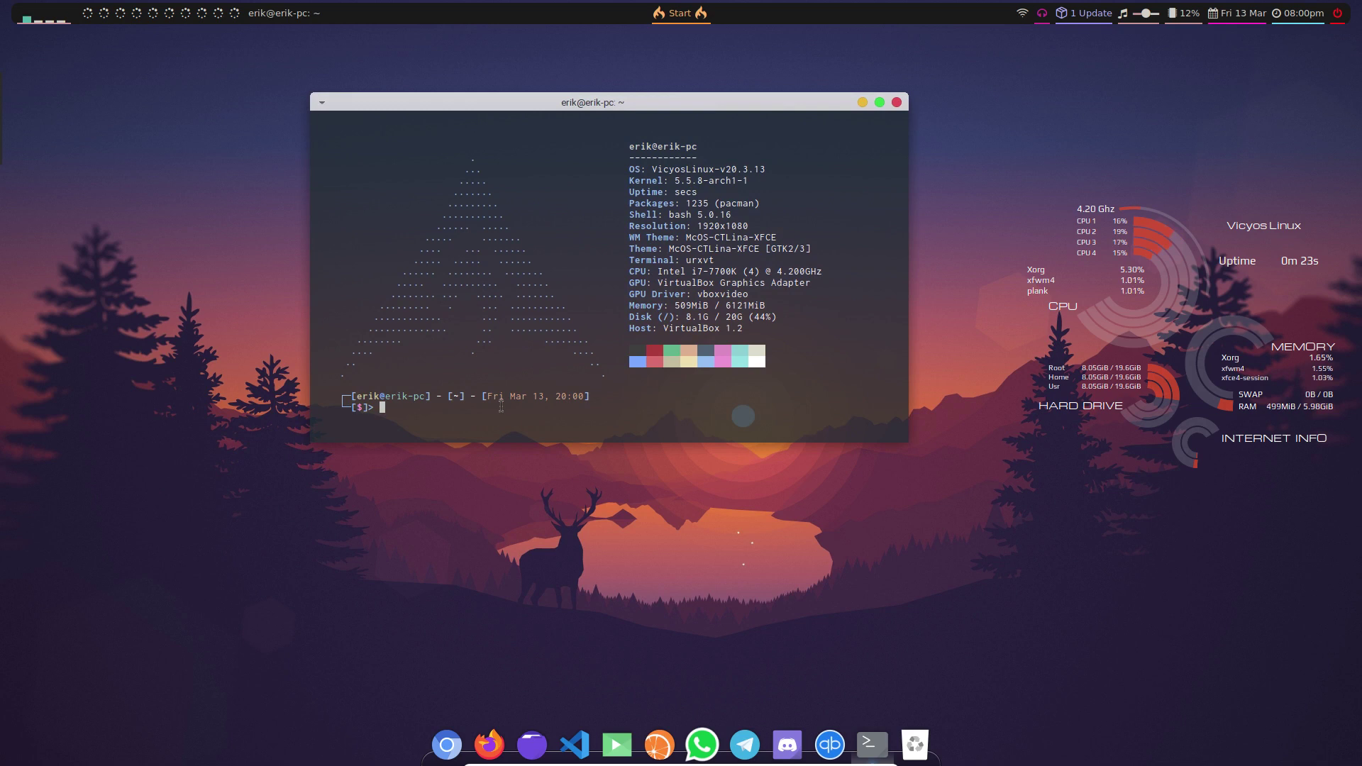
{"action": "type", "text": "update"}
{"action": "key", "text": "Return"}
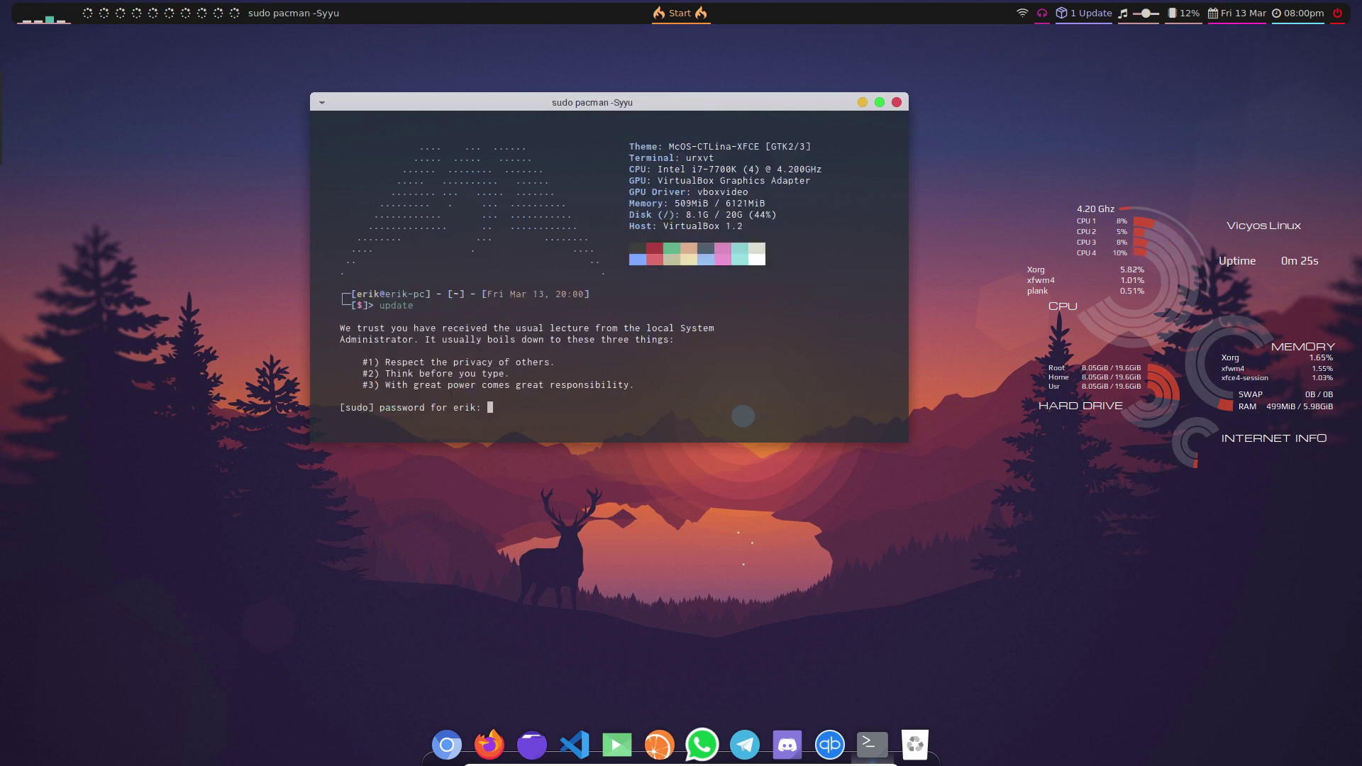
{"action": "key", "text": "Return"}
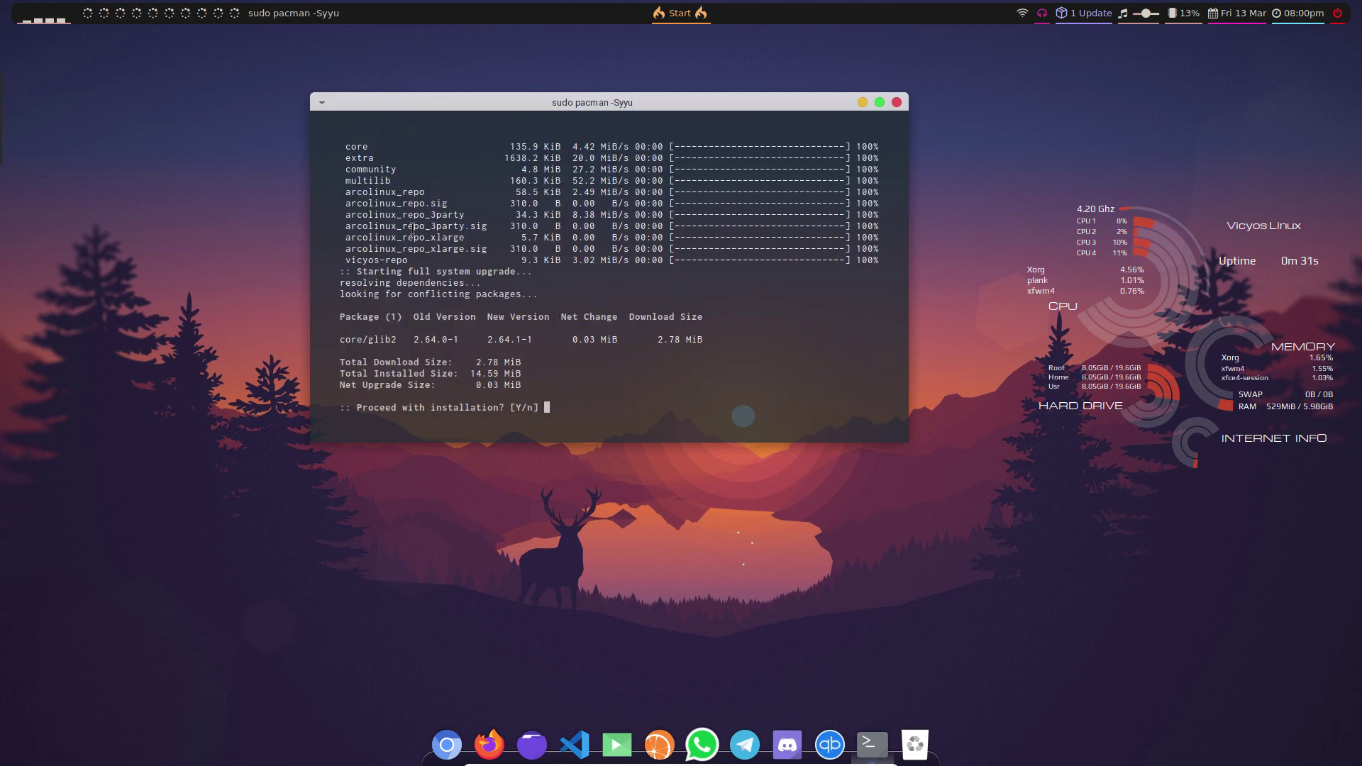
{"action": "key", "text": "Return"}
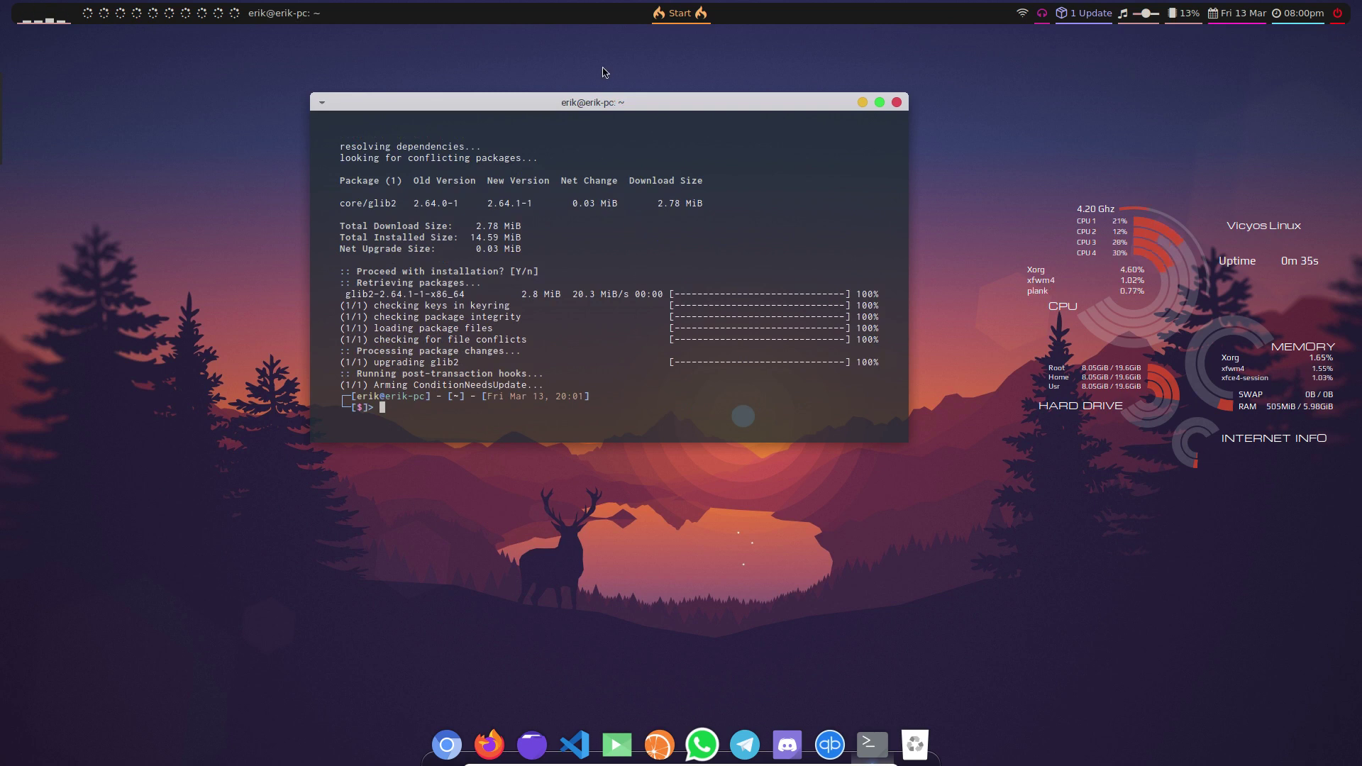
{"action": "left_click_drag", "start_coordinate": [612, 93], "coordinate": [578, 183]}
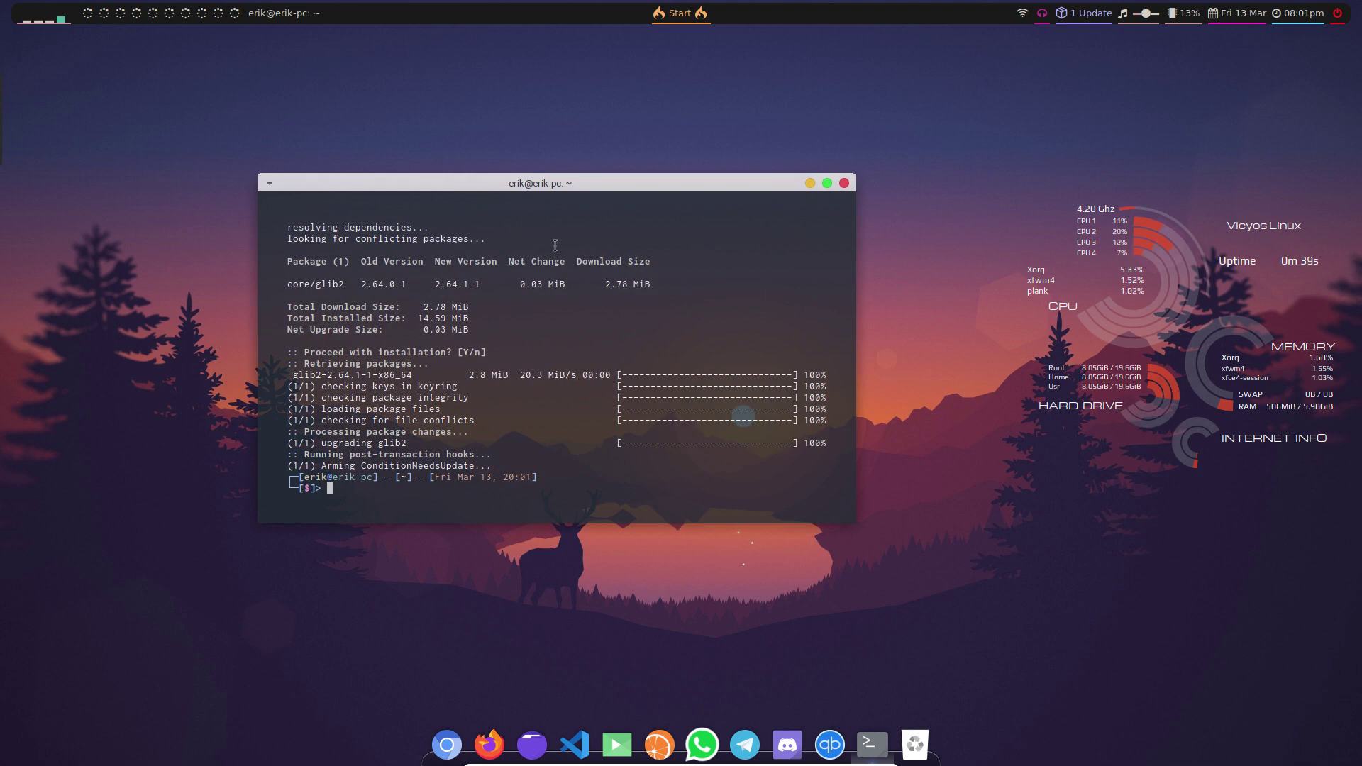
{"action": "scroll", "coordinate": [540, 273], "scroll_direction": "up", "scroll_amount": 10}
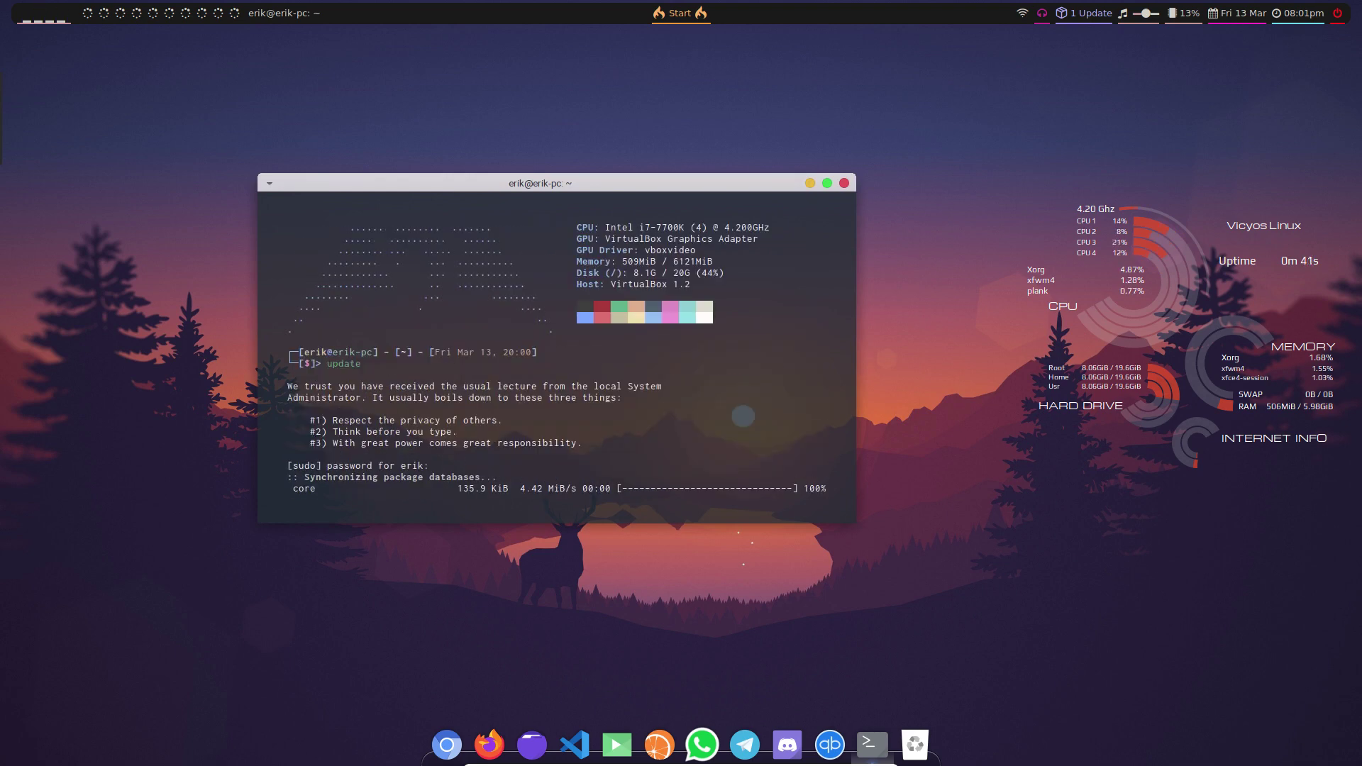
{"action": "scroll", "coordinate": [527, 294], "scroll_direction": "down", "scroll_amount": 6}
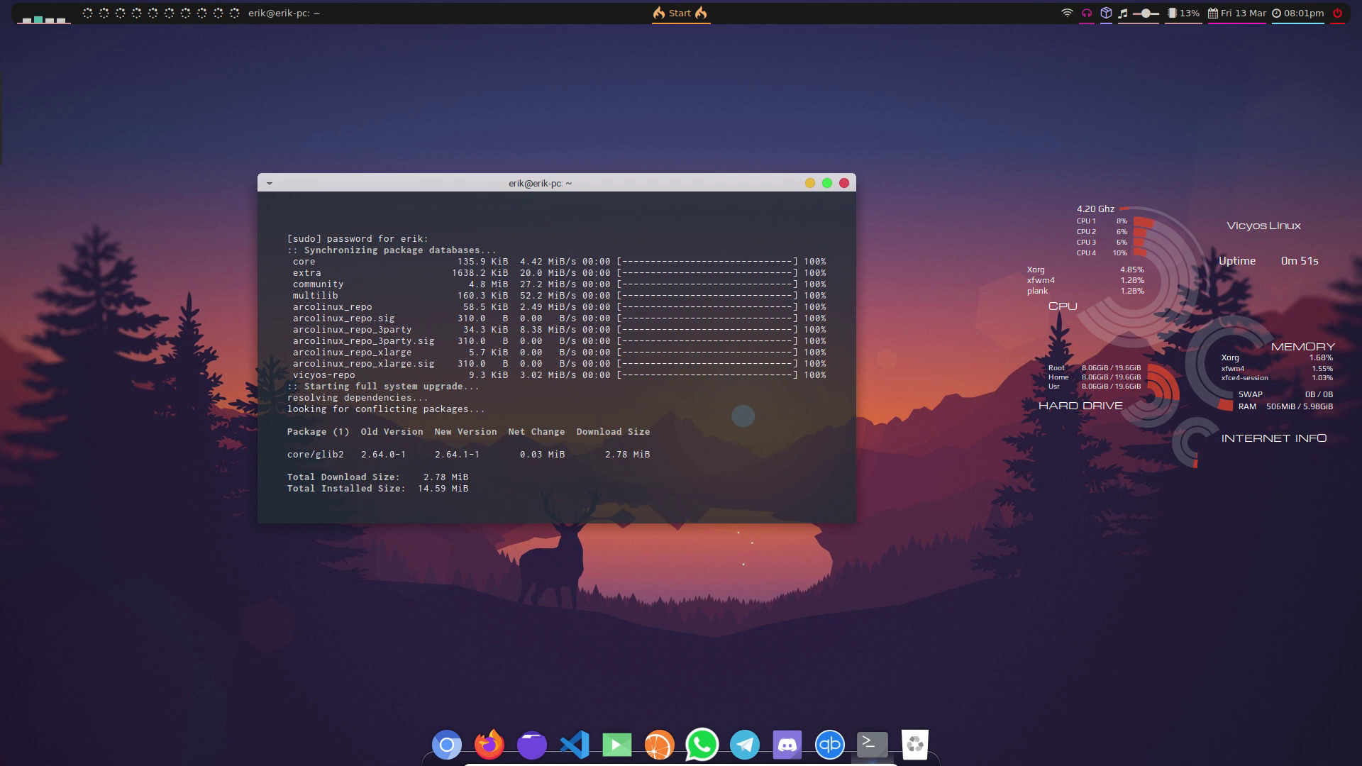
- Open arcolinux.info in Firefox and go to the ArcoLinux Spices Application download page
{"action": "left_click", "coordinate": [489, 743]}
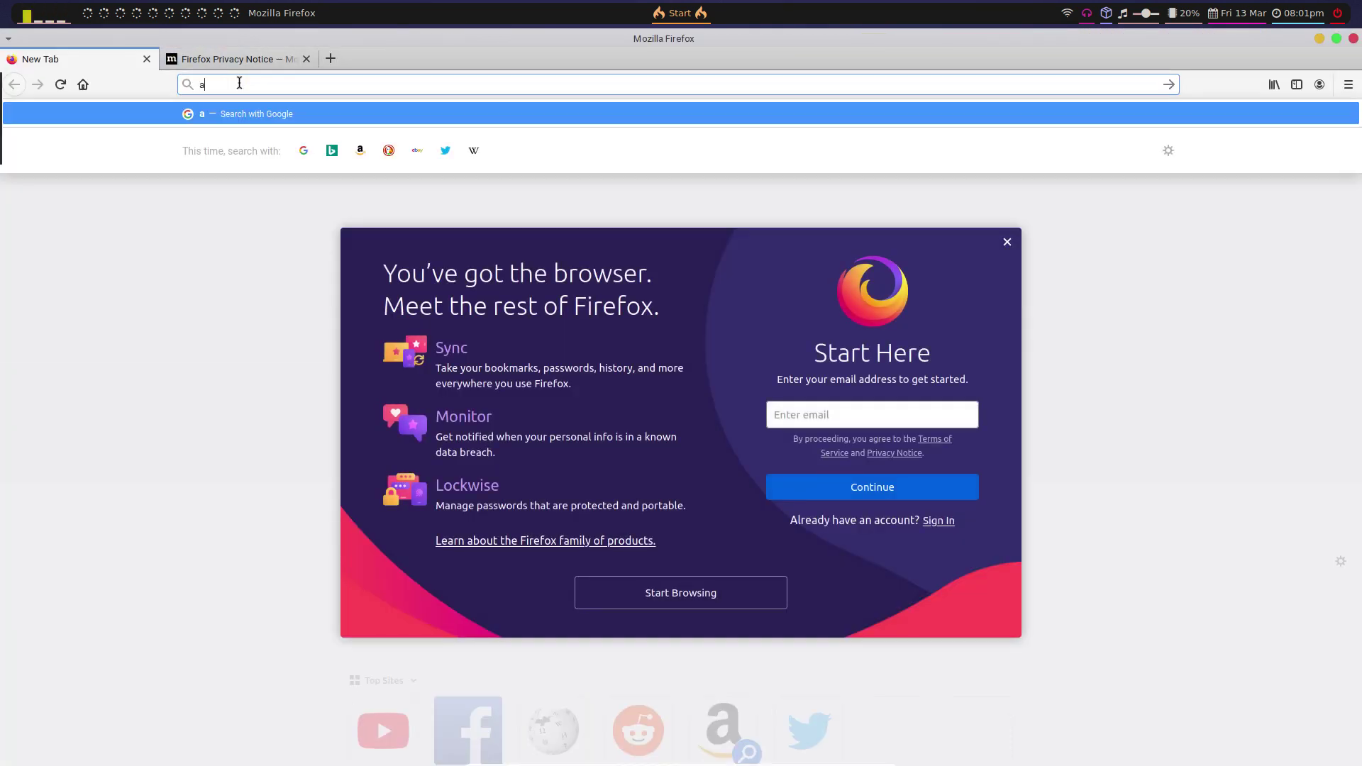
{"action": "type", "text": "linux.info/#"}
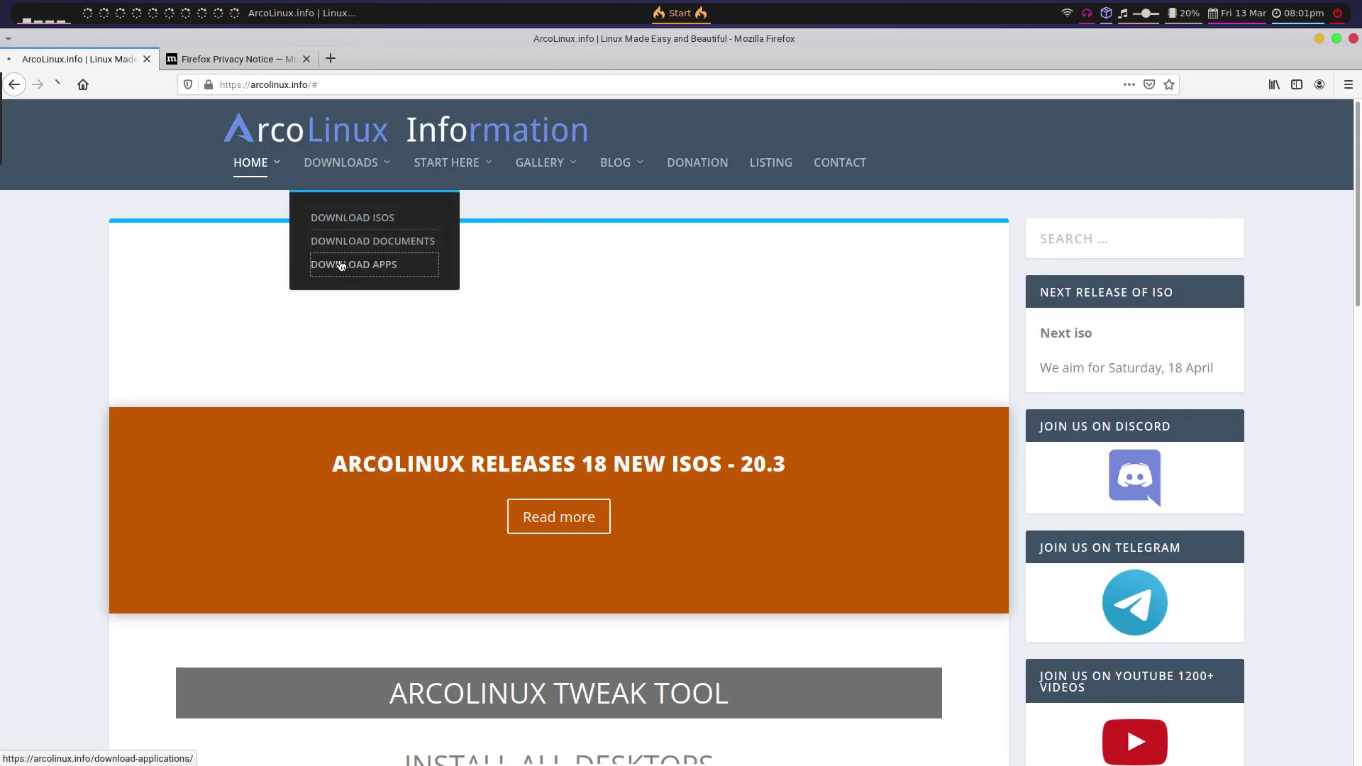
{"action": "left_click", "coordinate": [356, 265]}
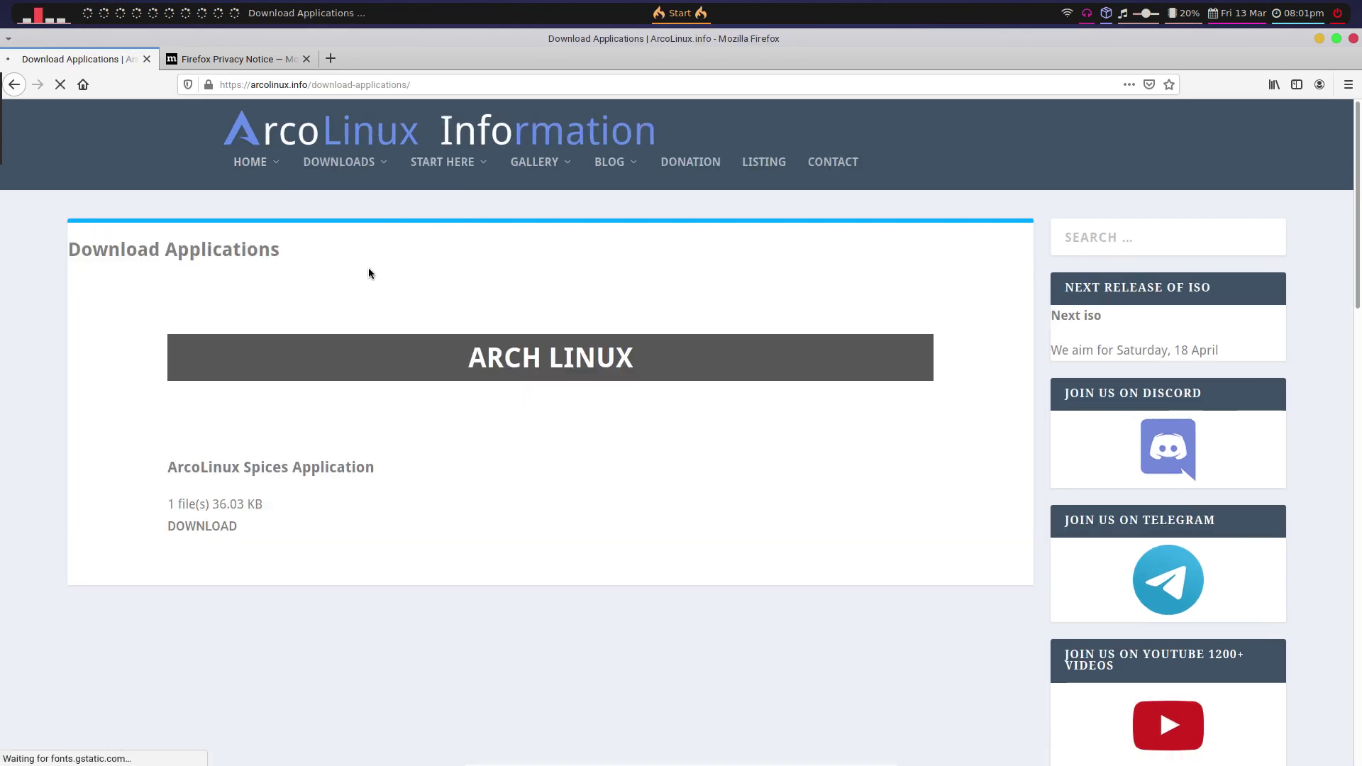
{"action": "left_click", "coordinate": [352, 464]}
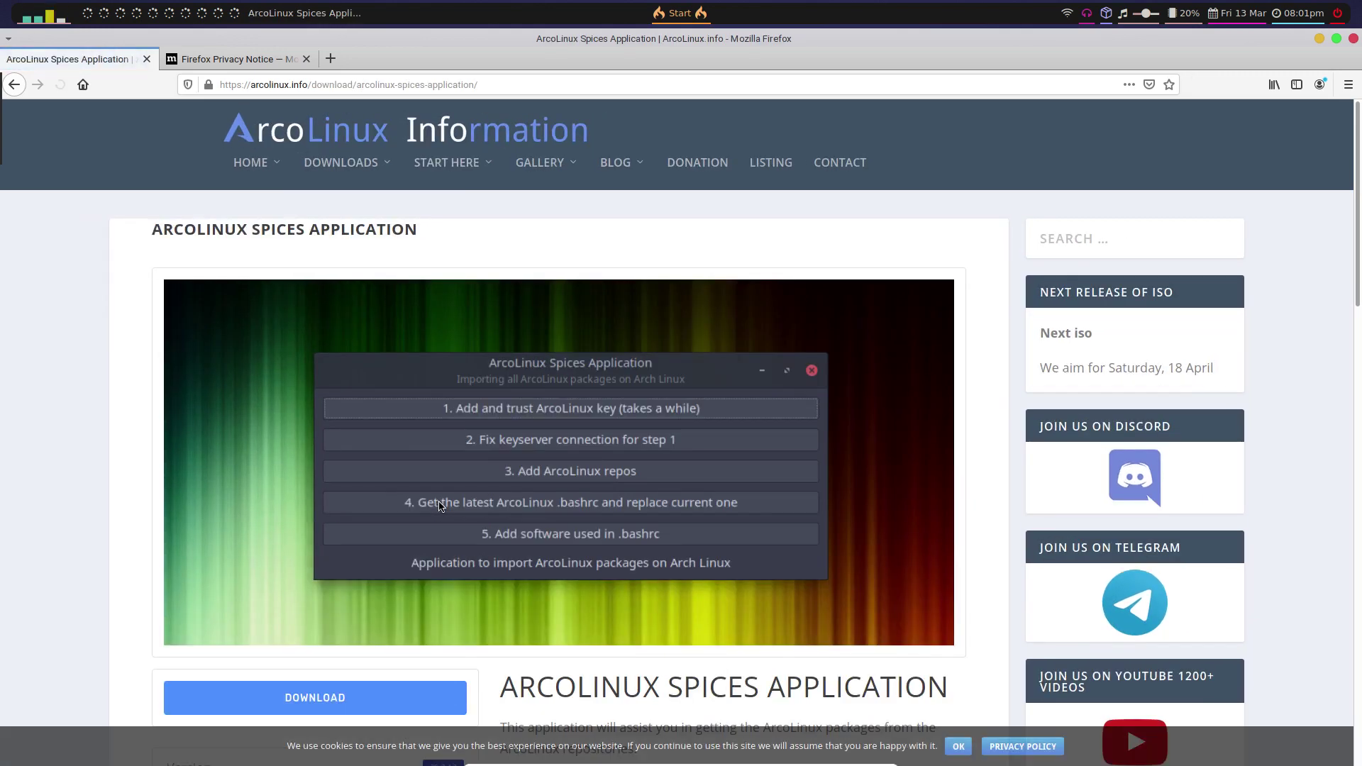
- Look over the 'sudo pacman -U packagename' command, then close Firefox with the multiple-tab warning turned off
{"action": "scroll", "coordinate": [755, 514], "scroll_direction": "down", "scroll_amount": 6}
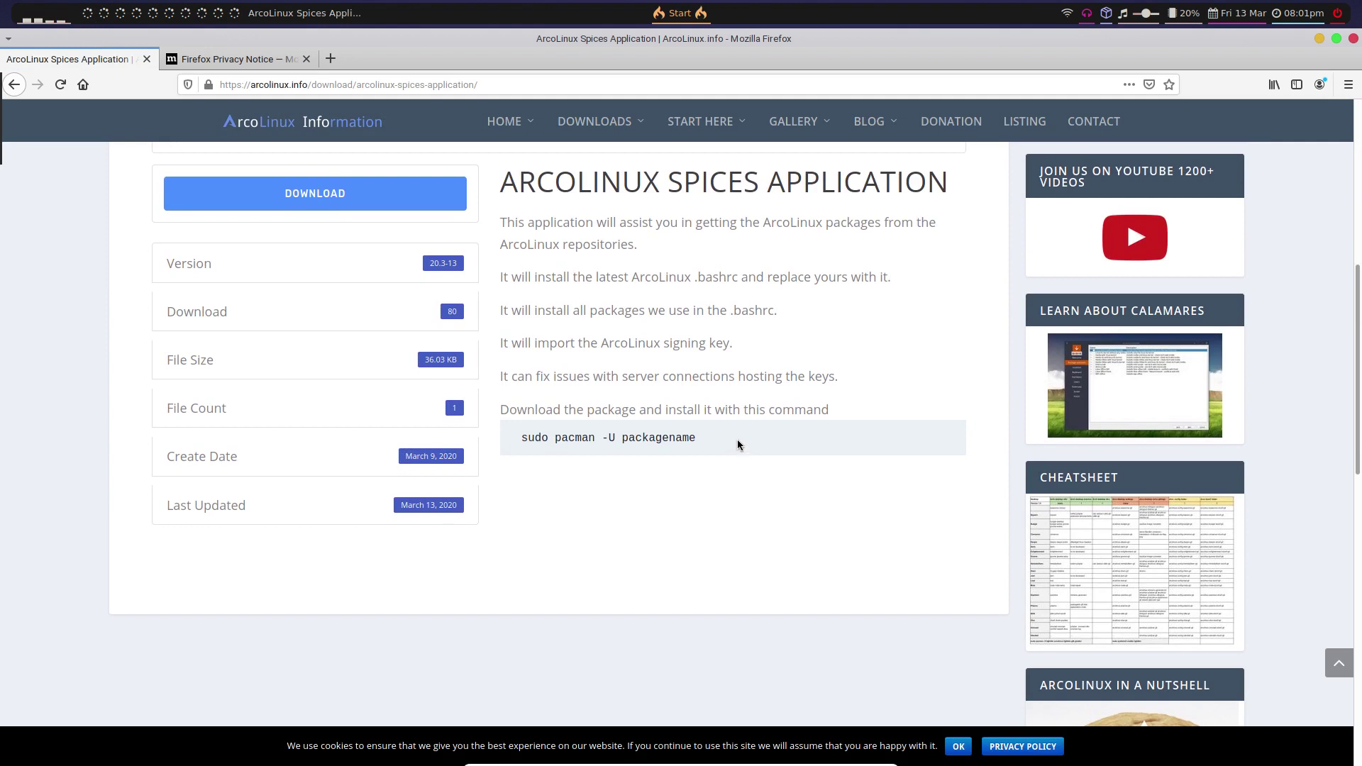
{"action": "left_click_drag", "start_coordinate": [712, 445], "coordinate": [513, 434]}
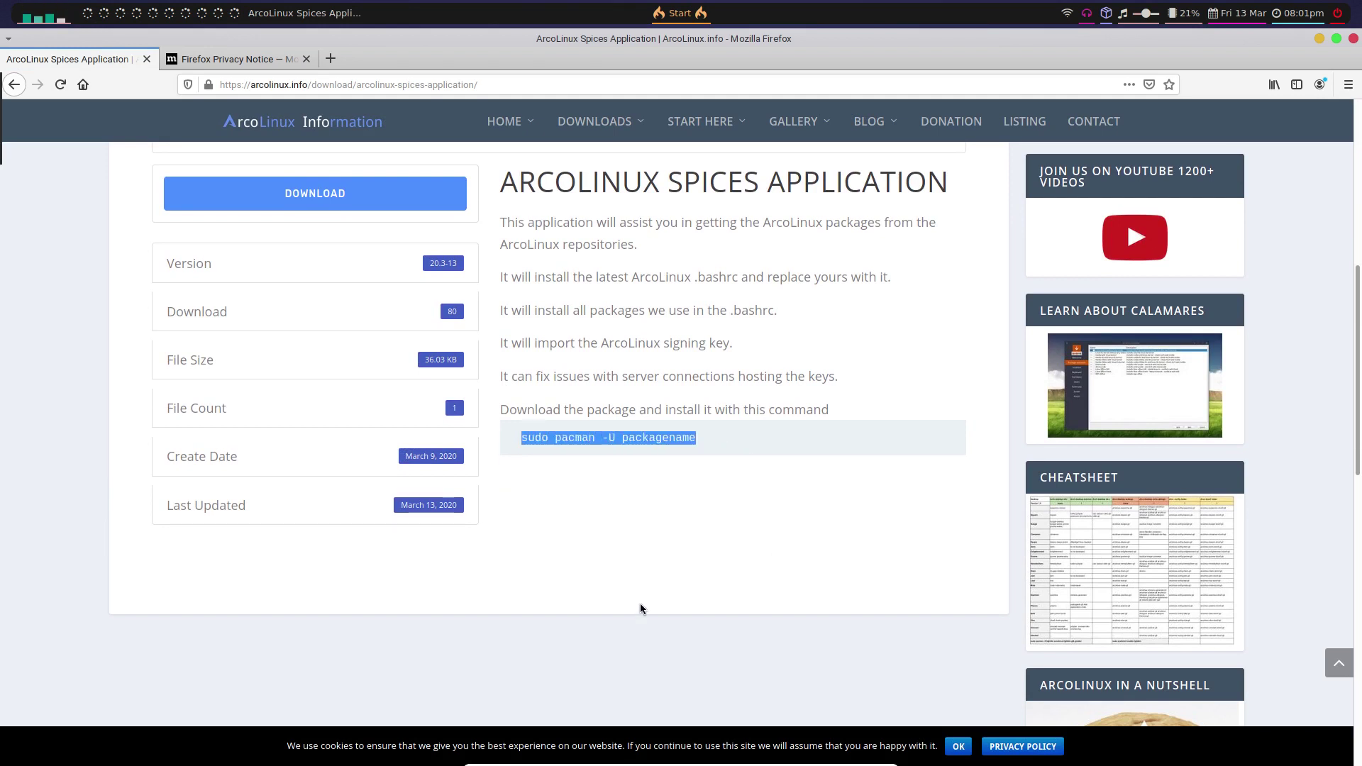
{"action": "scroll", "coordinate": [640, 604], "scroll_direction": "up", "scroll_amount": 2}
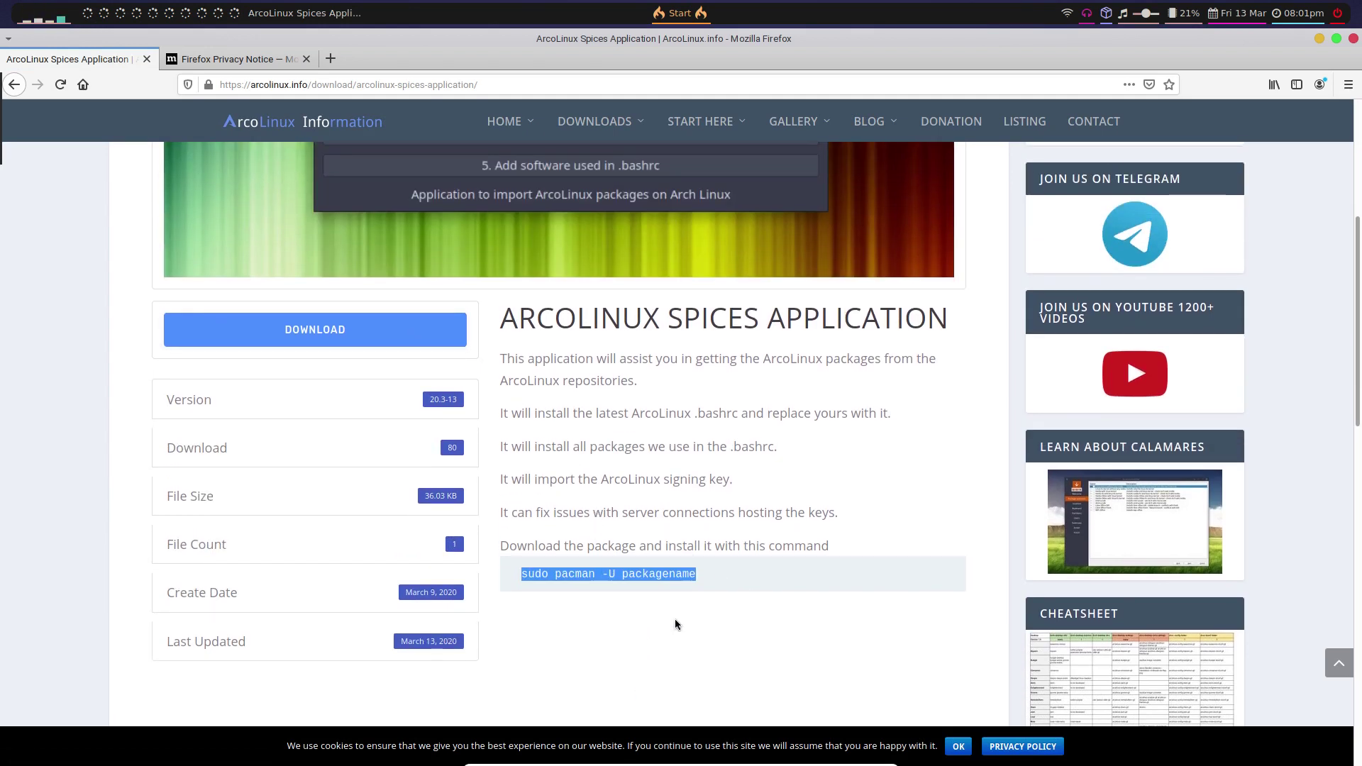
{"action": "left_click", "coordinate": [705, 630]}
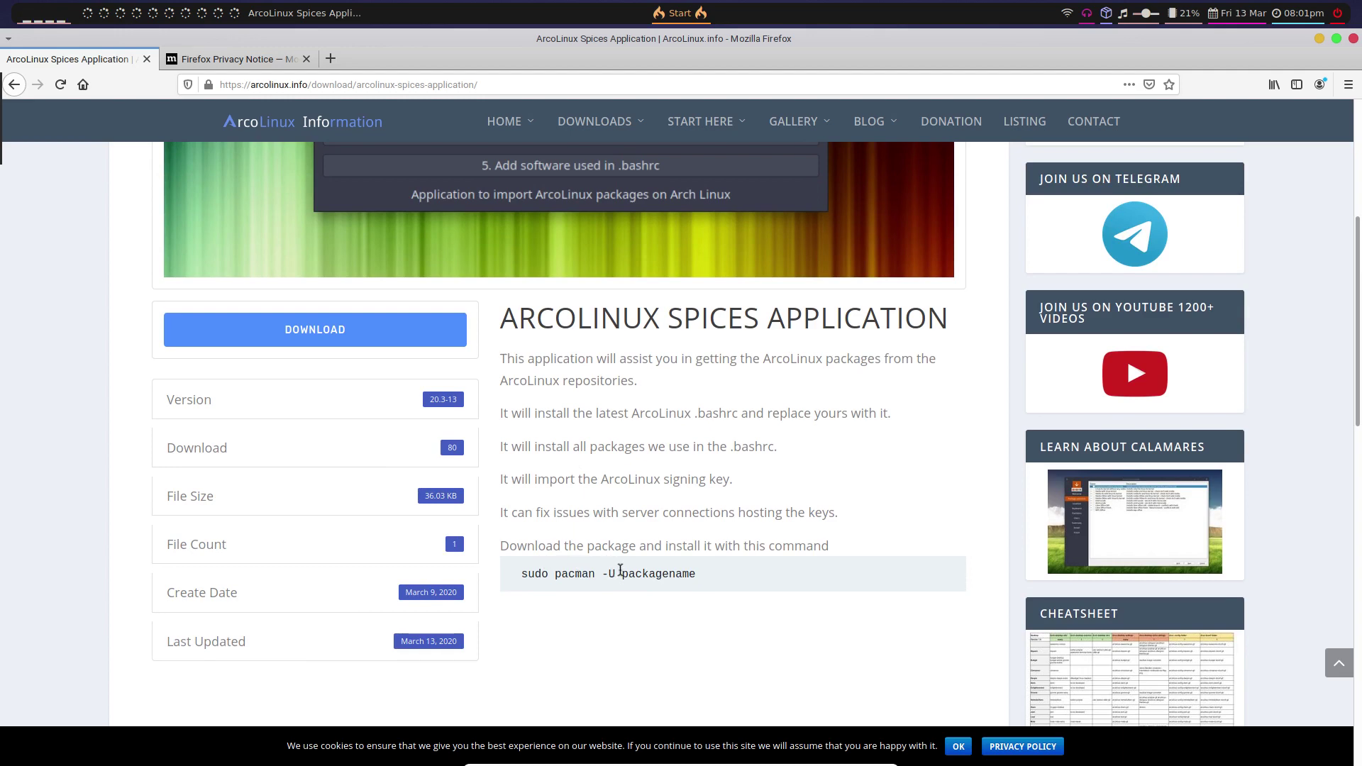
{"action": "scroll", "coordinate": [617, 547], "scroll_direction": "up", "scroll_amount": 5}
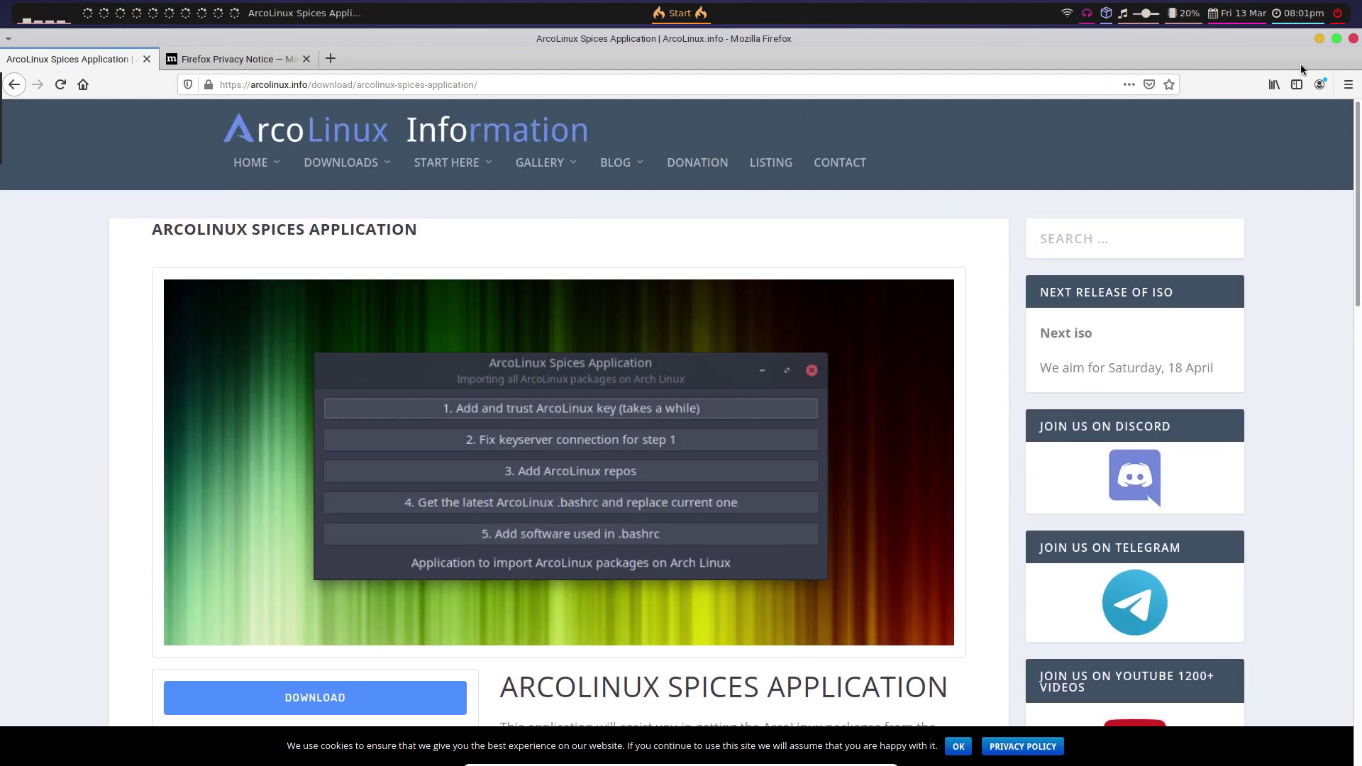
{"action": "left_click", "coordinate": [1353, 39]}
{"action": "left_click", "coordinate": [674, 418]}
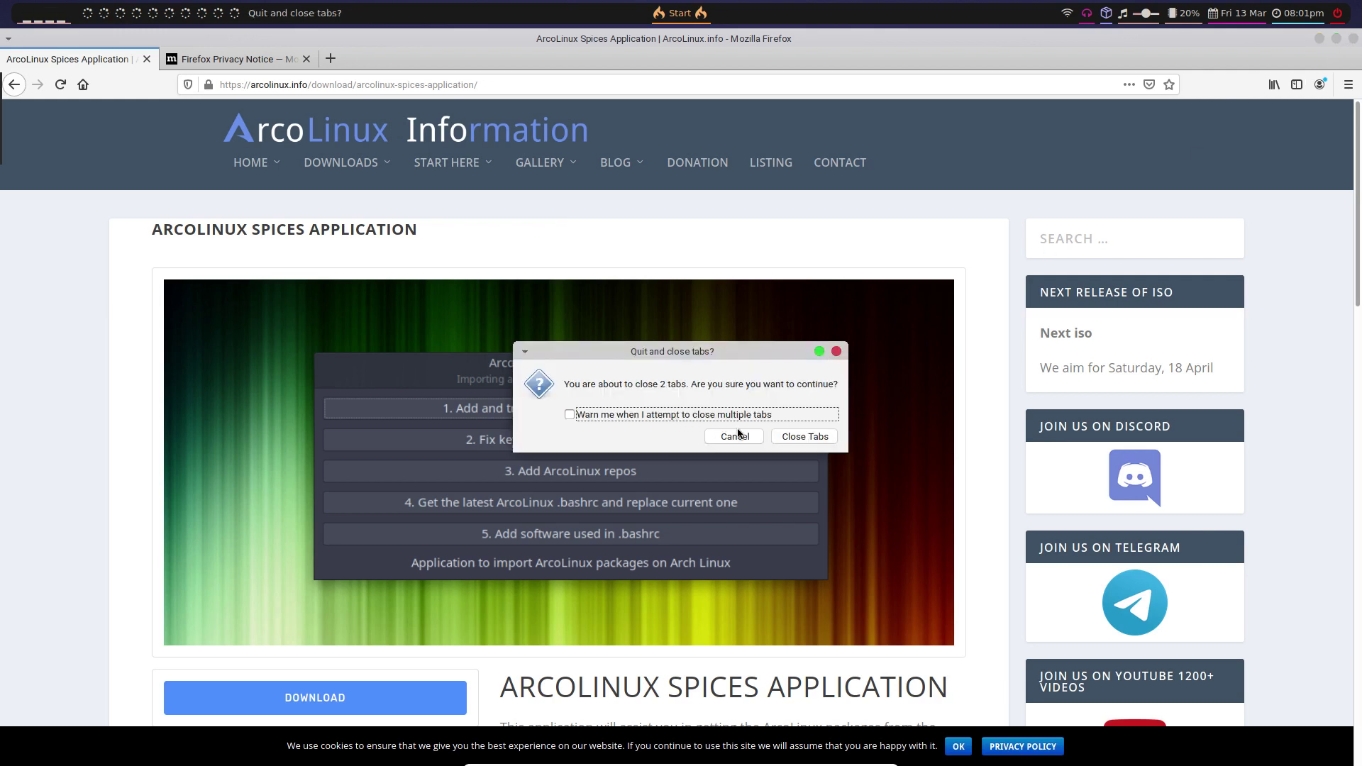
- Quit Firefox and run sudo pacman -S arcolinux-tweak-tool-git in the terminal
{"action": "left_click", "coordinate": [793, 438]}
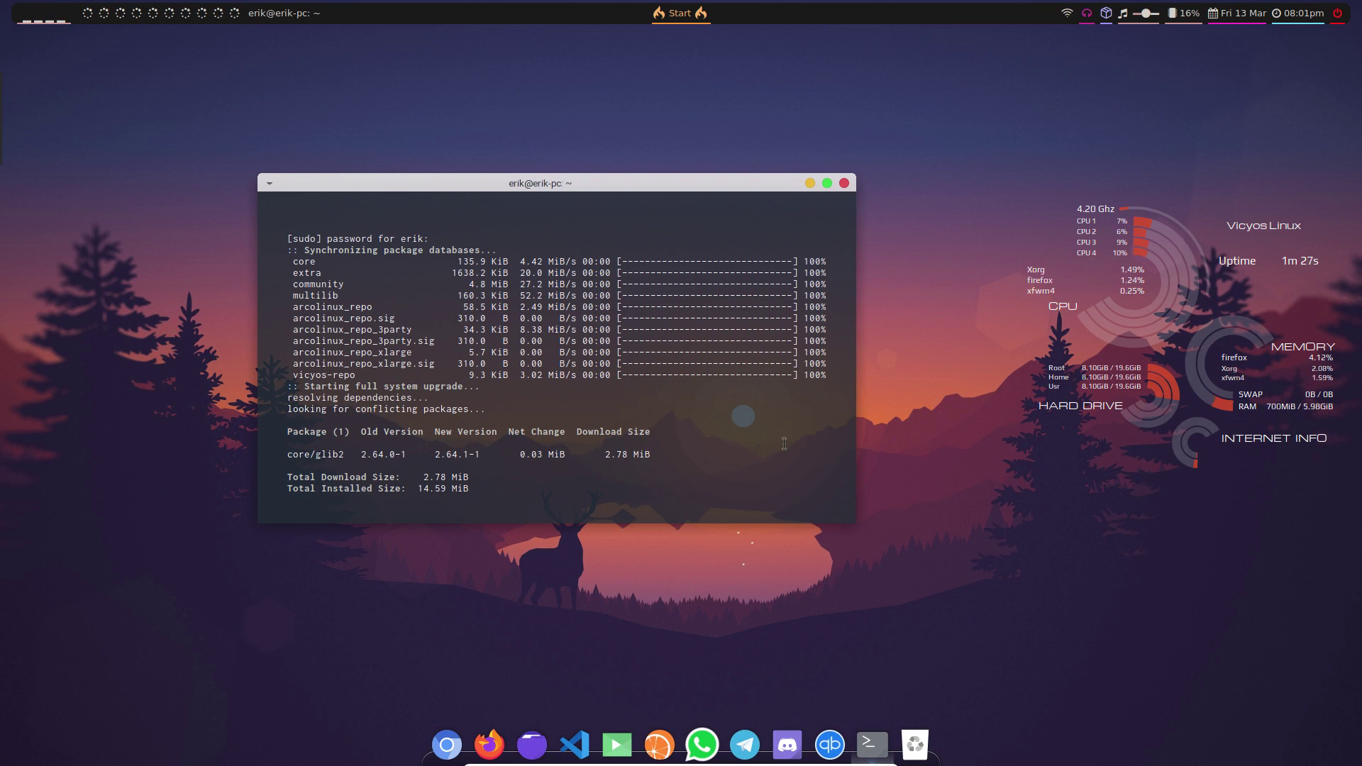
{"action": "left_click_drag", "start_coordinate": [435, 363], "coordinate": [264, 293]}
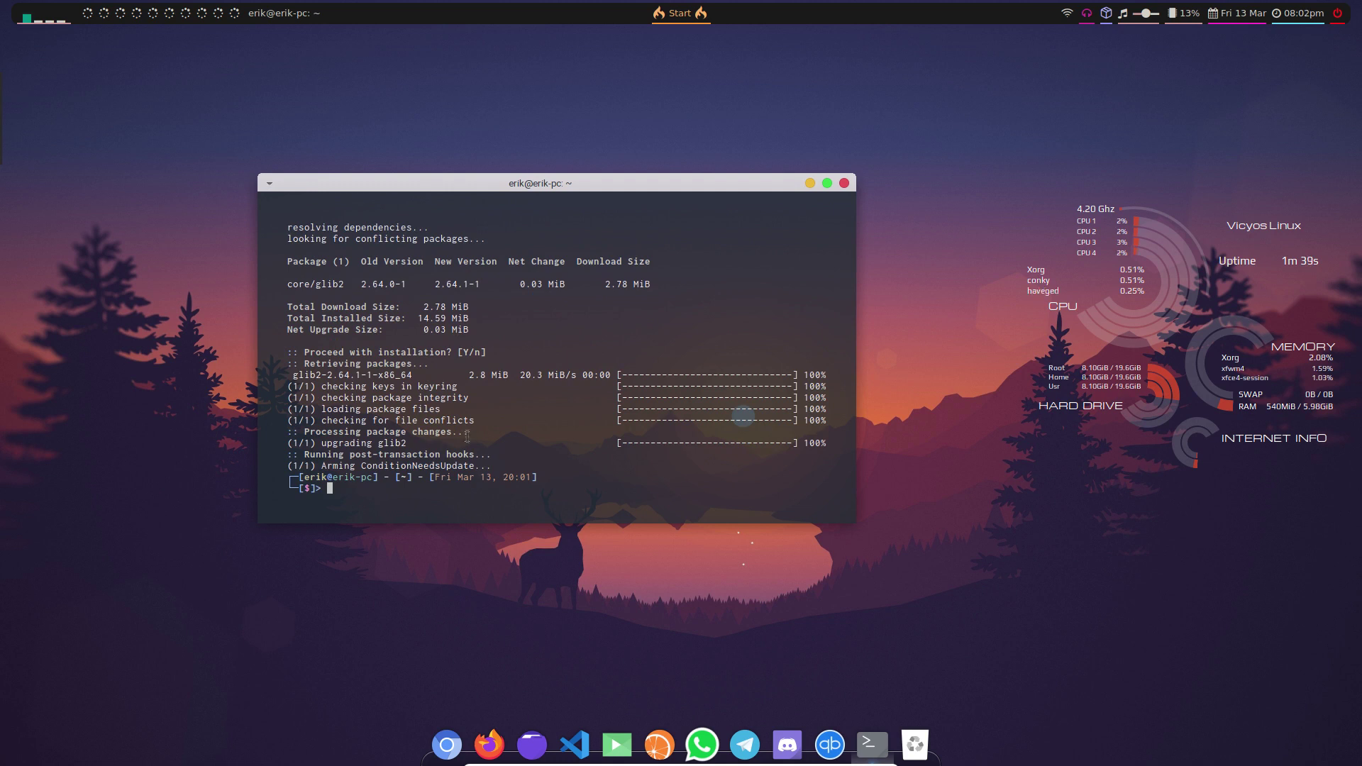
{"action": "type", "text": "sudo pacman )-S arcolinux"}
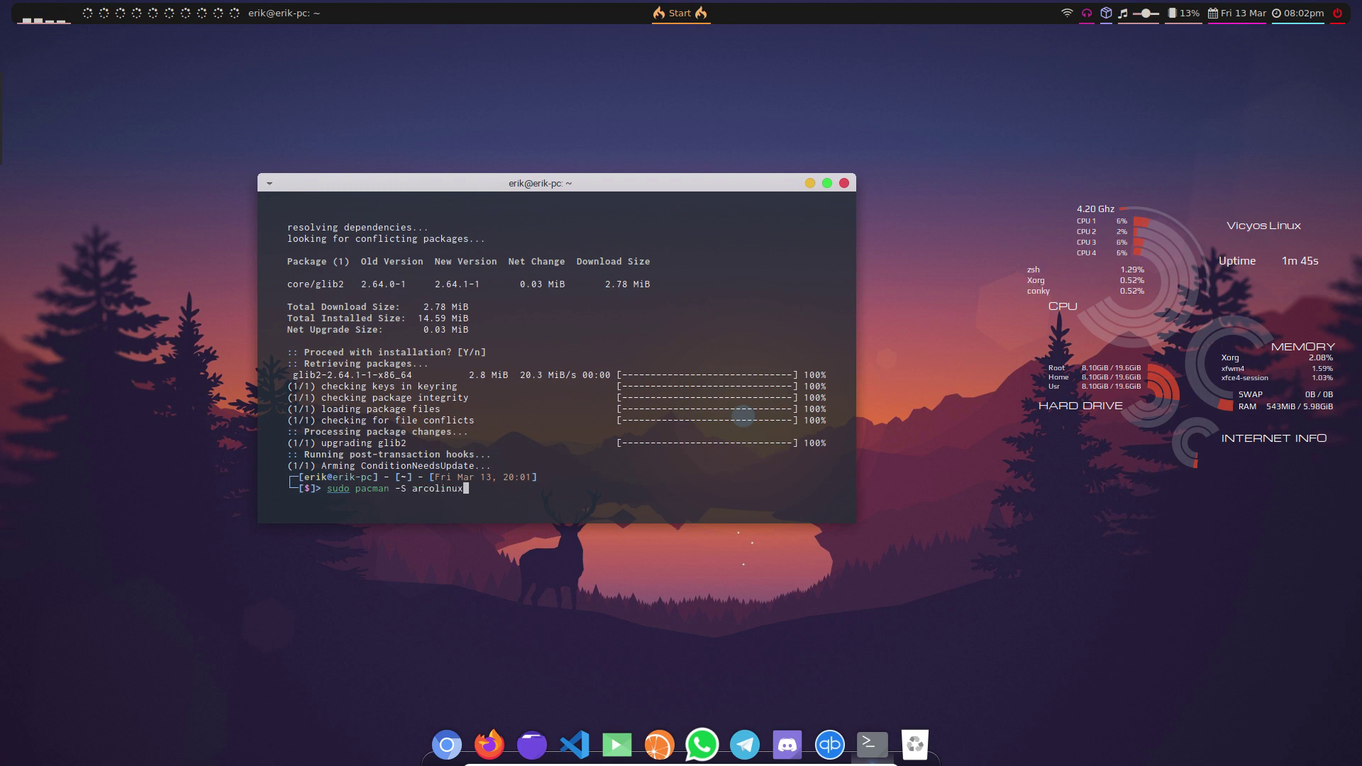
{"action": "type", "text": "-tweak"}
{"action": "key", "text": "Tab"}
{"action": "key", "text": "Return"}
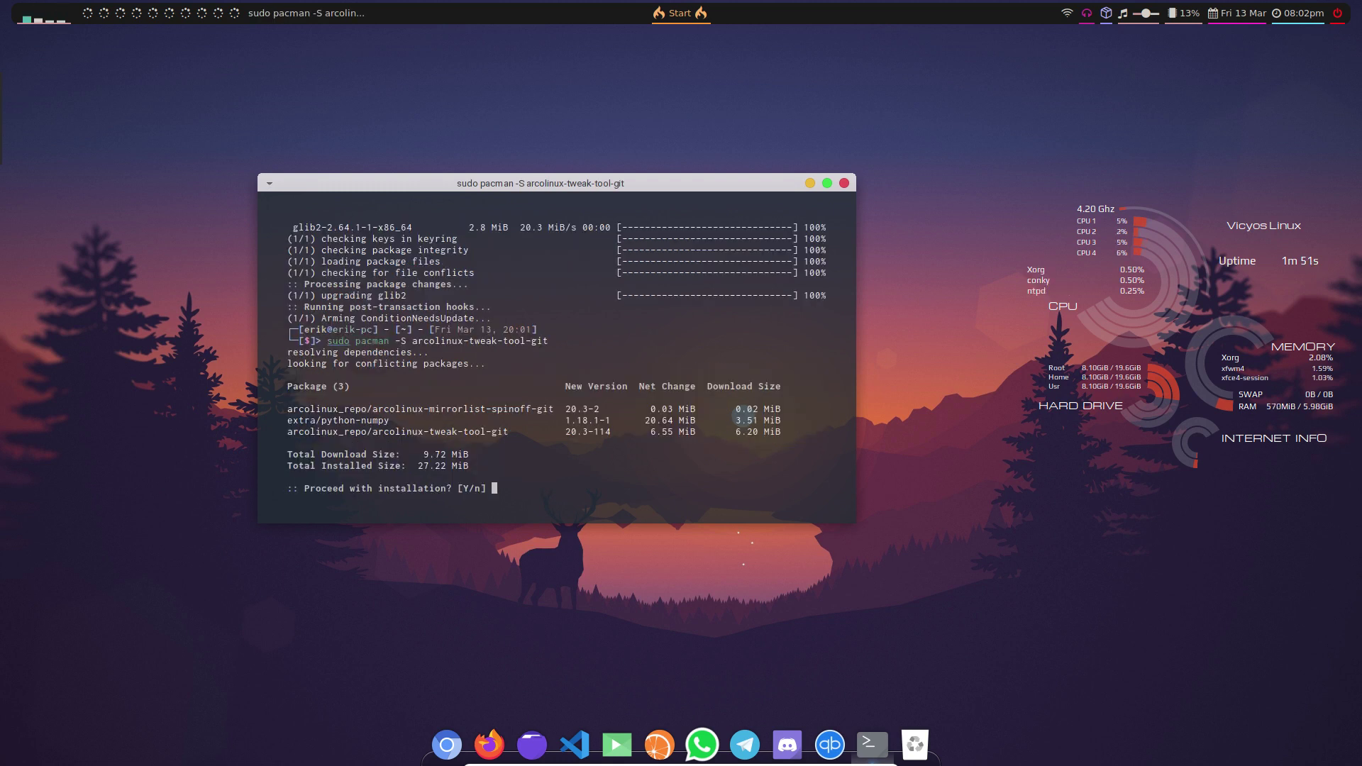
- Accept installing arcolinux-tweak-tool-git with python-numpy and arcolinux-mirrorlist-spinoff-git
{"action": "key", "text": "Return"}
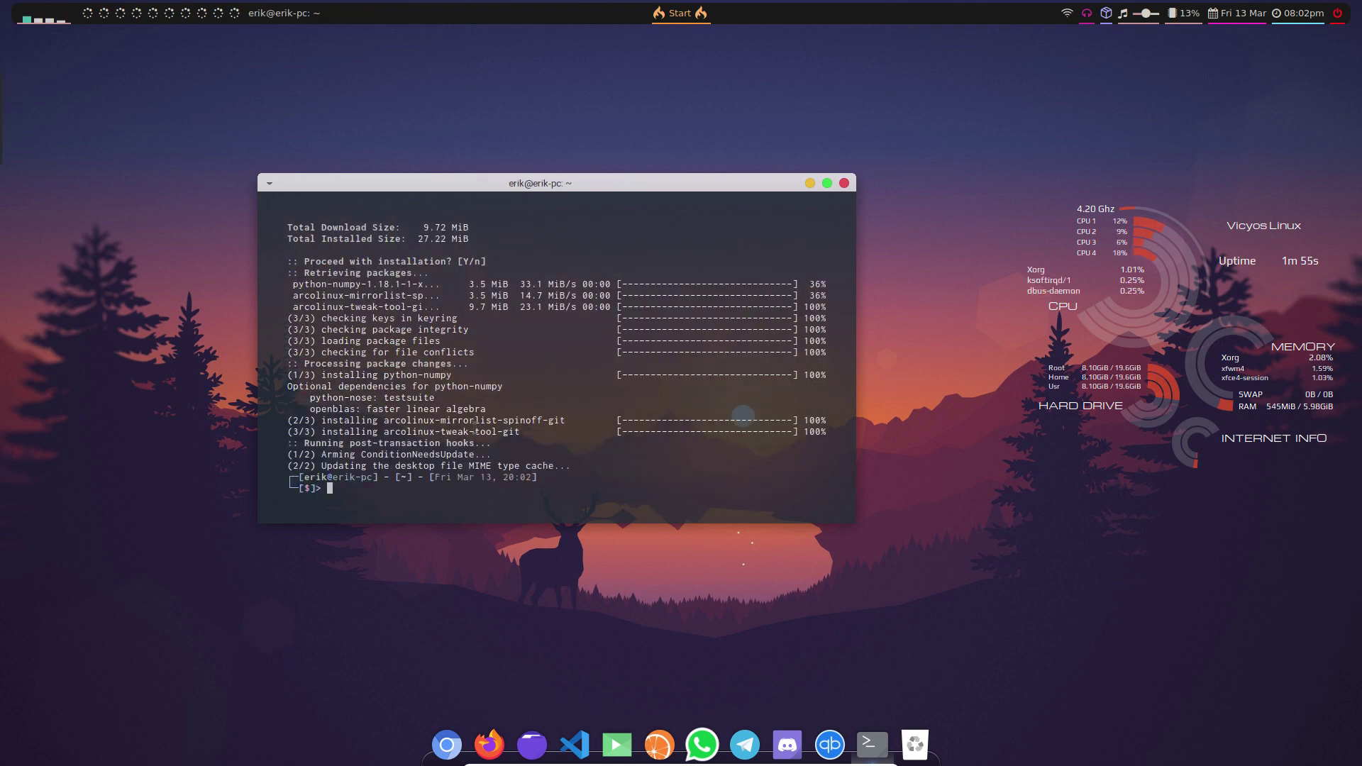
{"action": "scroll", "coordinate": [586, 357], "scroll_direction": "up", "scroll_amount": 8}
{"action": "scroll", "coordinate": [586, 357], "scroll_direction": "down", "scroll_amount": 2}
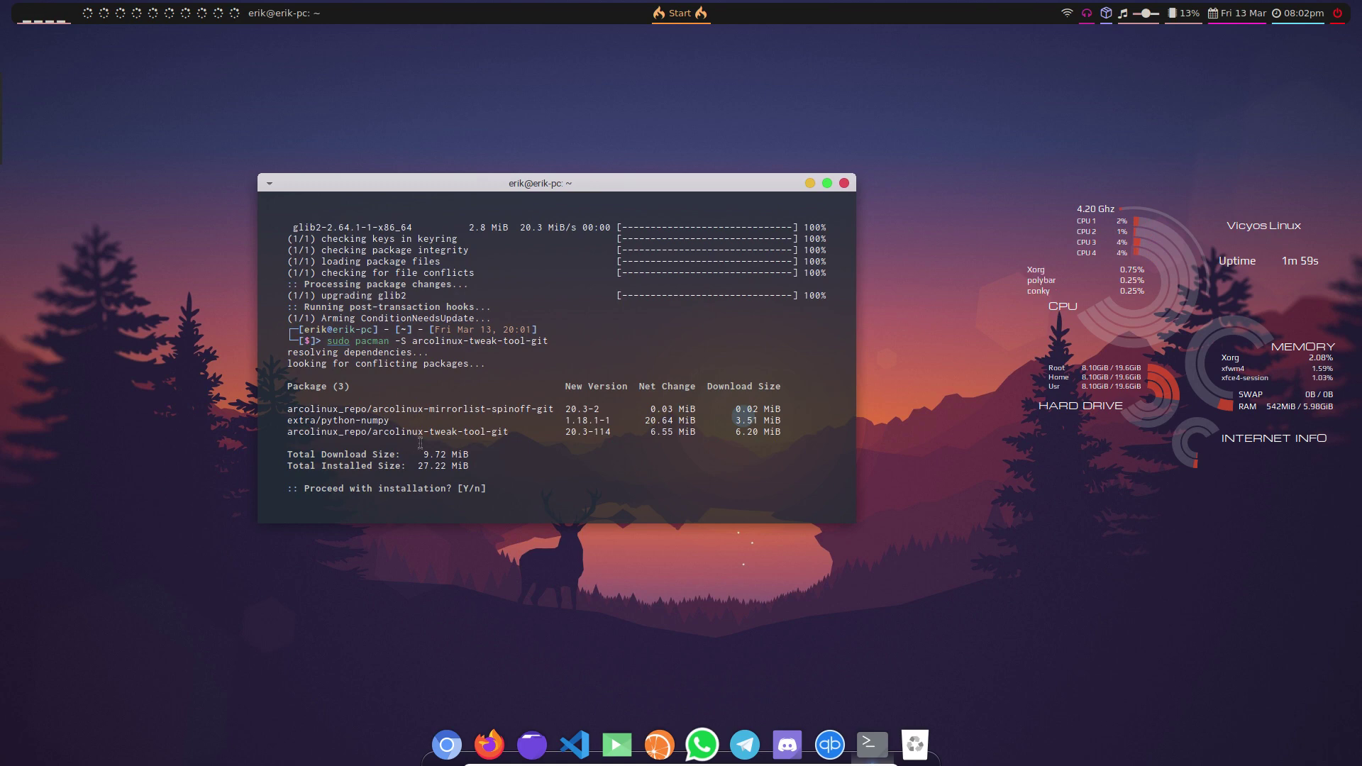
{"action": "key", "text": "Return"}
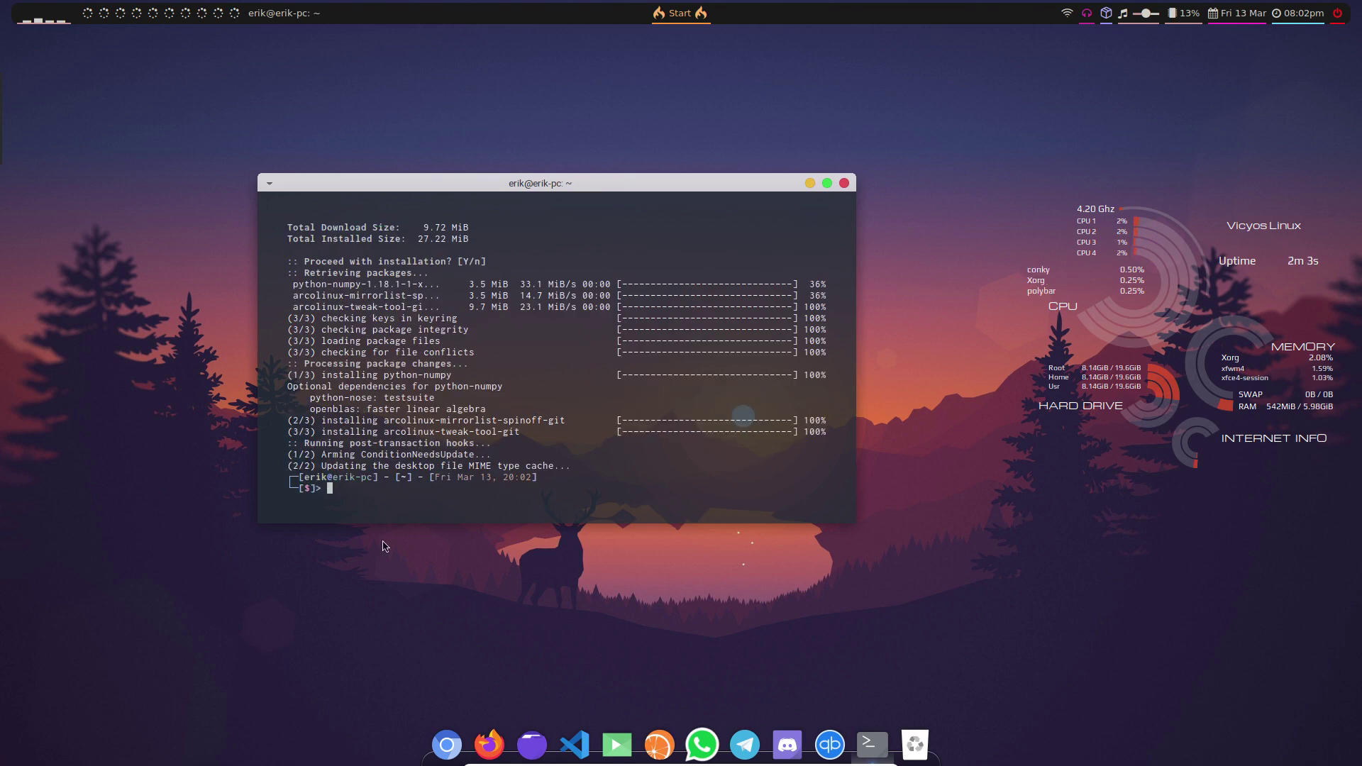
- Launch ArcoLinux Tweak Tool from the Whisker Menu search 'twe', authenticate, and move the terminal aside
{"action": "left_click", "coordinate": [671, 16]}
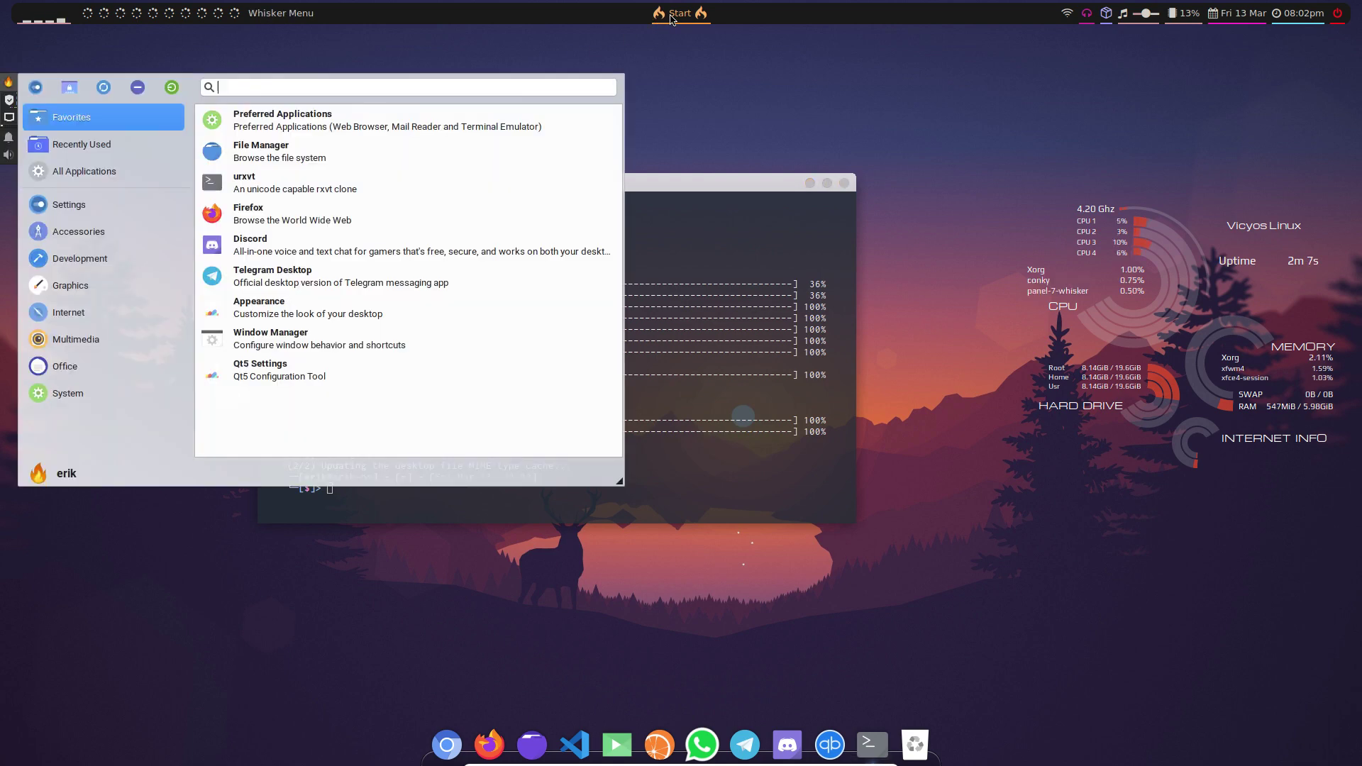
{"action": "type", "text": "twe"}
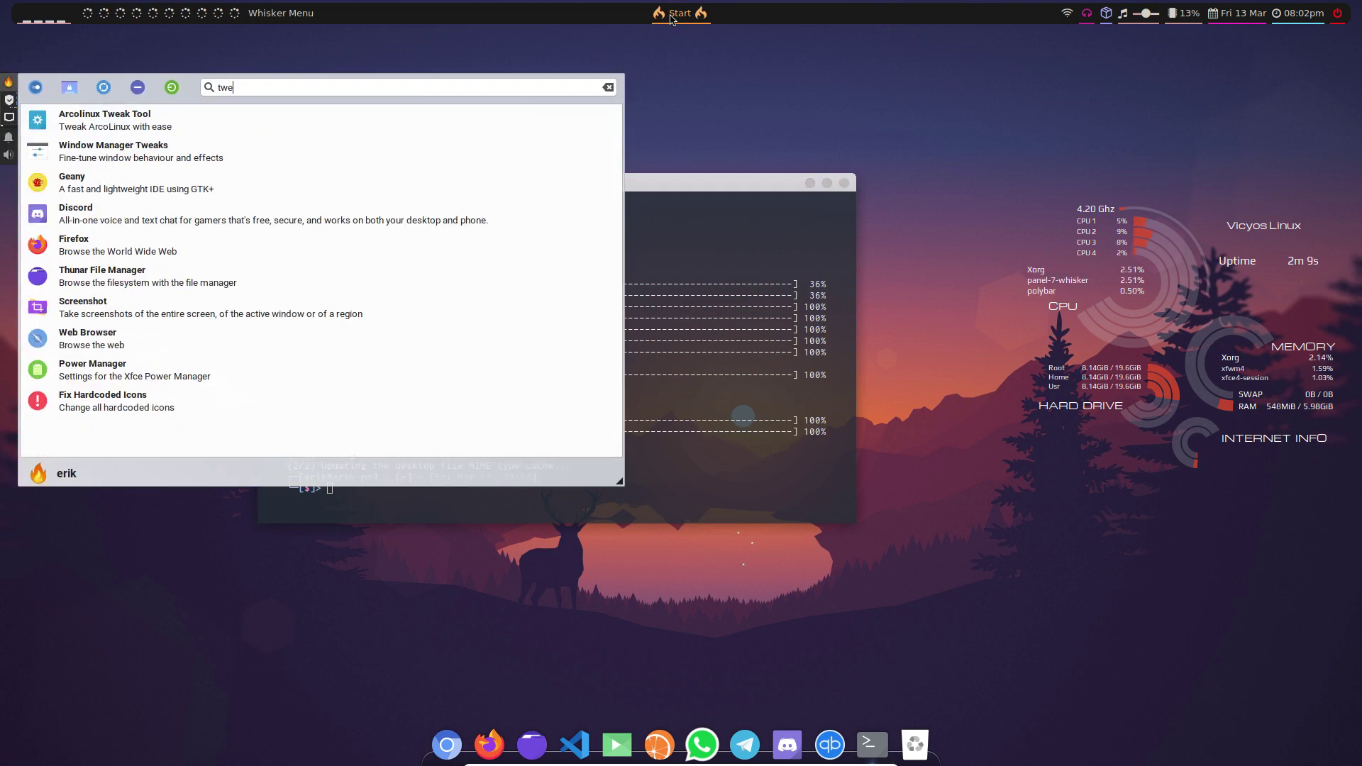
{"action": "left_click", "coordinate": [129, 126]}
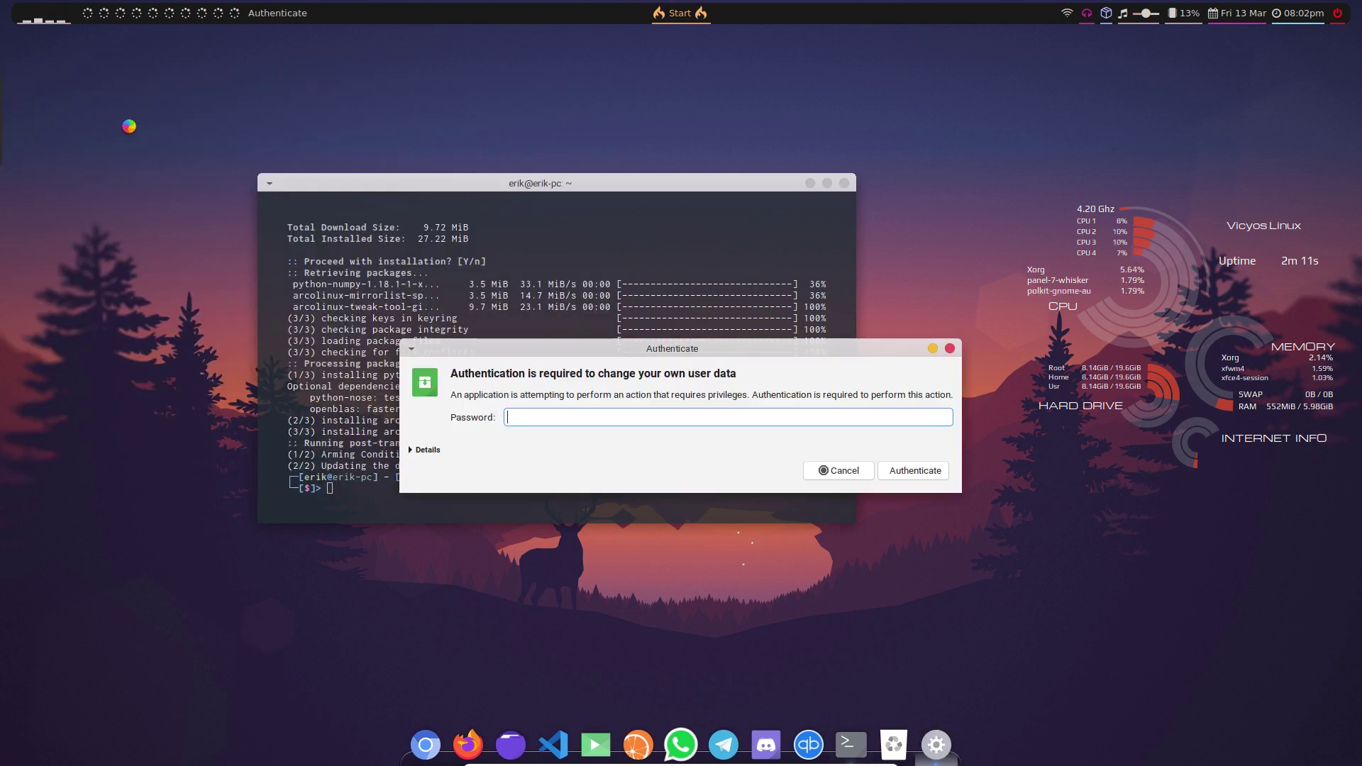
{"action": "type", "text": "•••"}
{"action": "key", "text": "Return"}
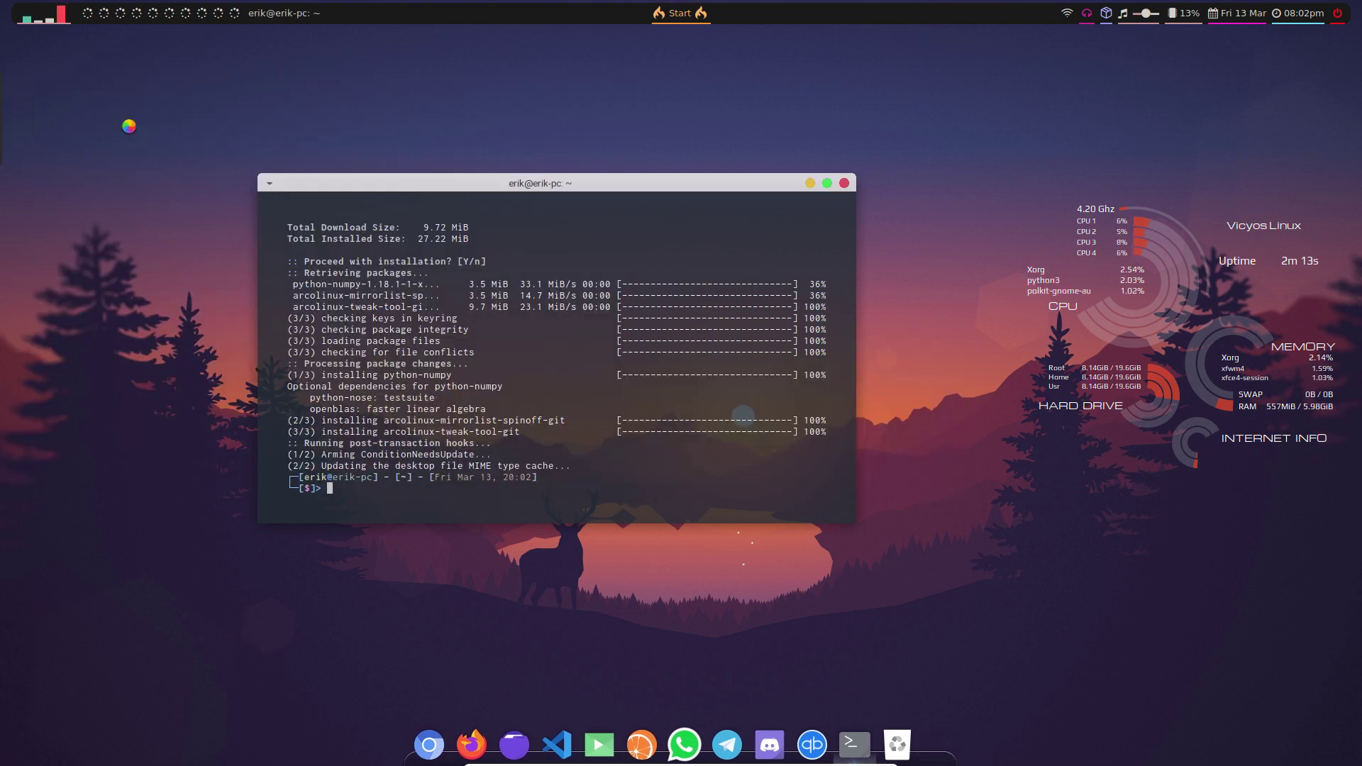
{"action": "left_click_drag", "start_coordinate": [495, 180], "coordinate": [633, 178]}
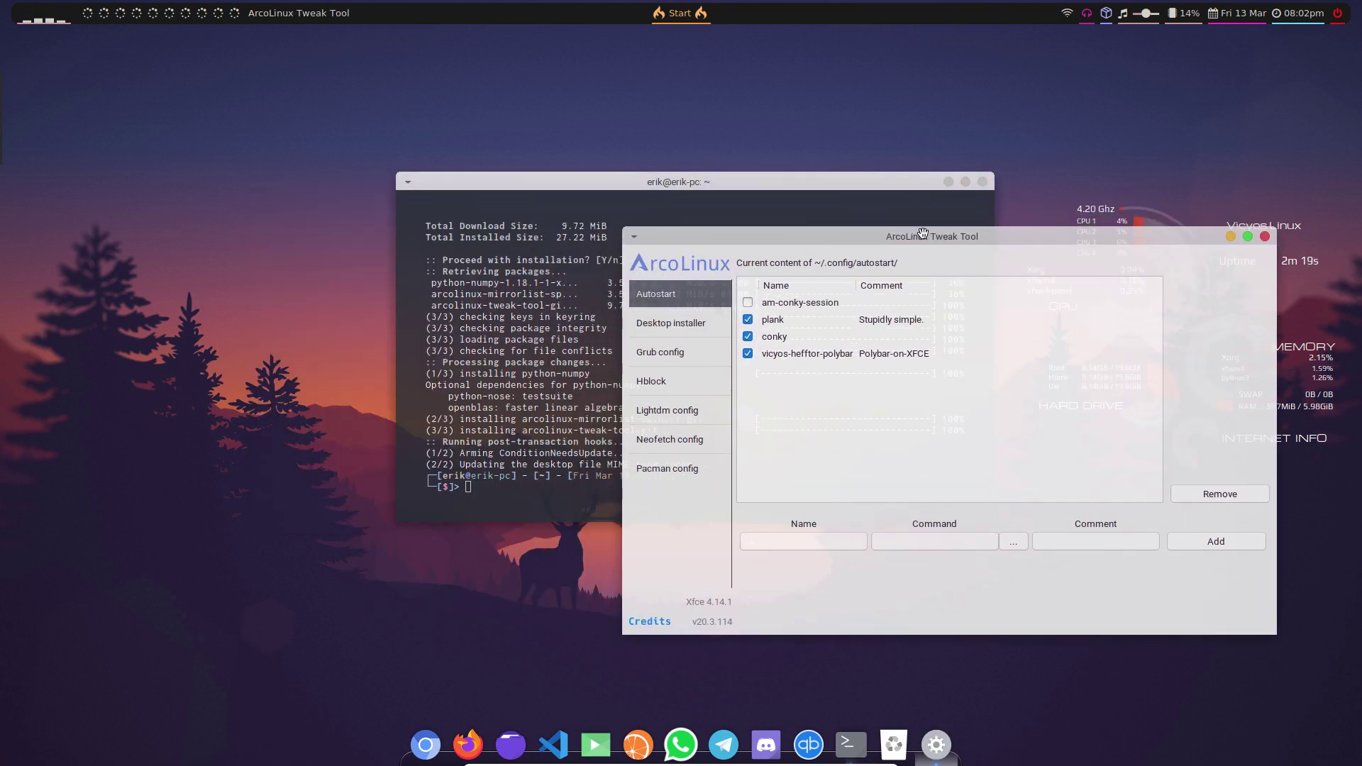
- Browse in Thunar from File System through usr and share to the xsessions folder
{"action": "left_click", "coordinate": [266, 347]}
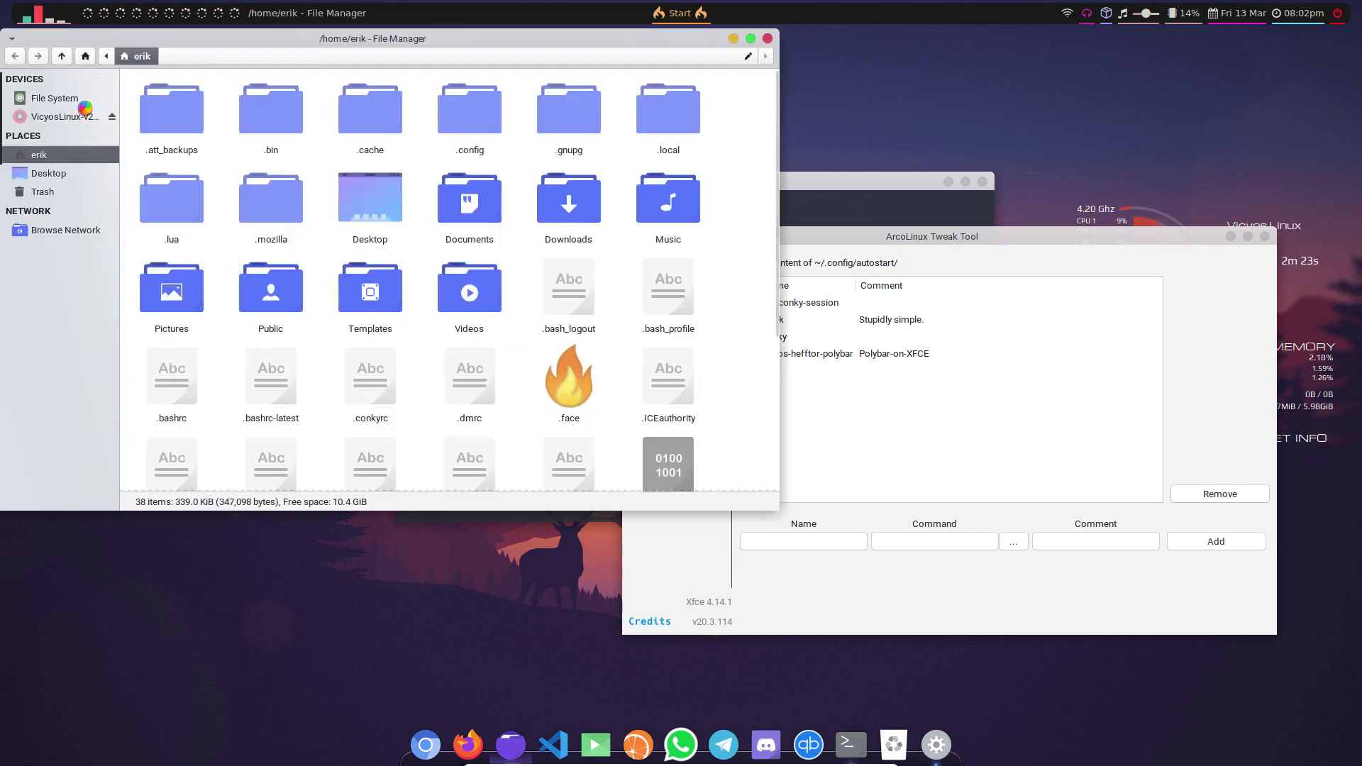
{"action": "left_click", "coordinate": [71, 98]}
{"action": "double_click", "coordinate": [225, 287]}
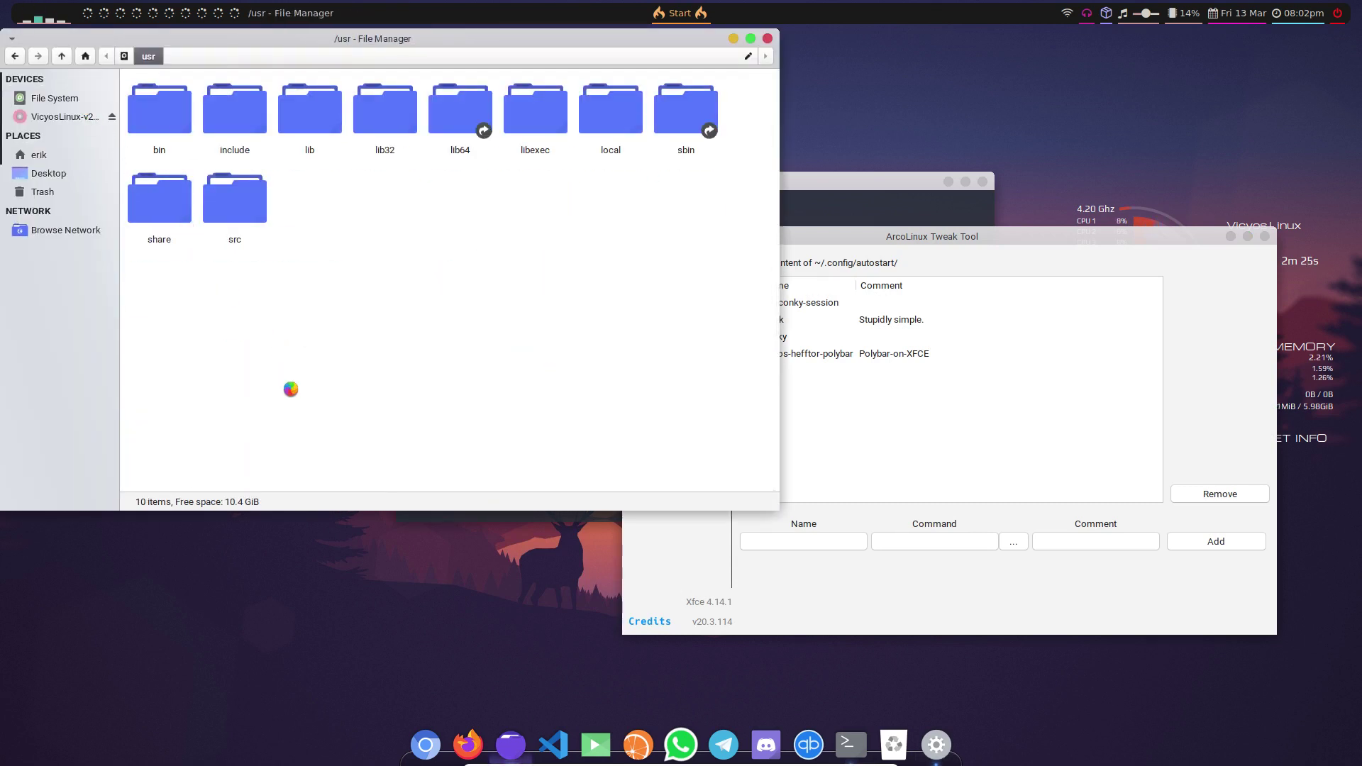
{"action": "double_click", "coordinate": [159, 199]}
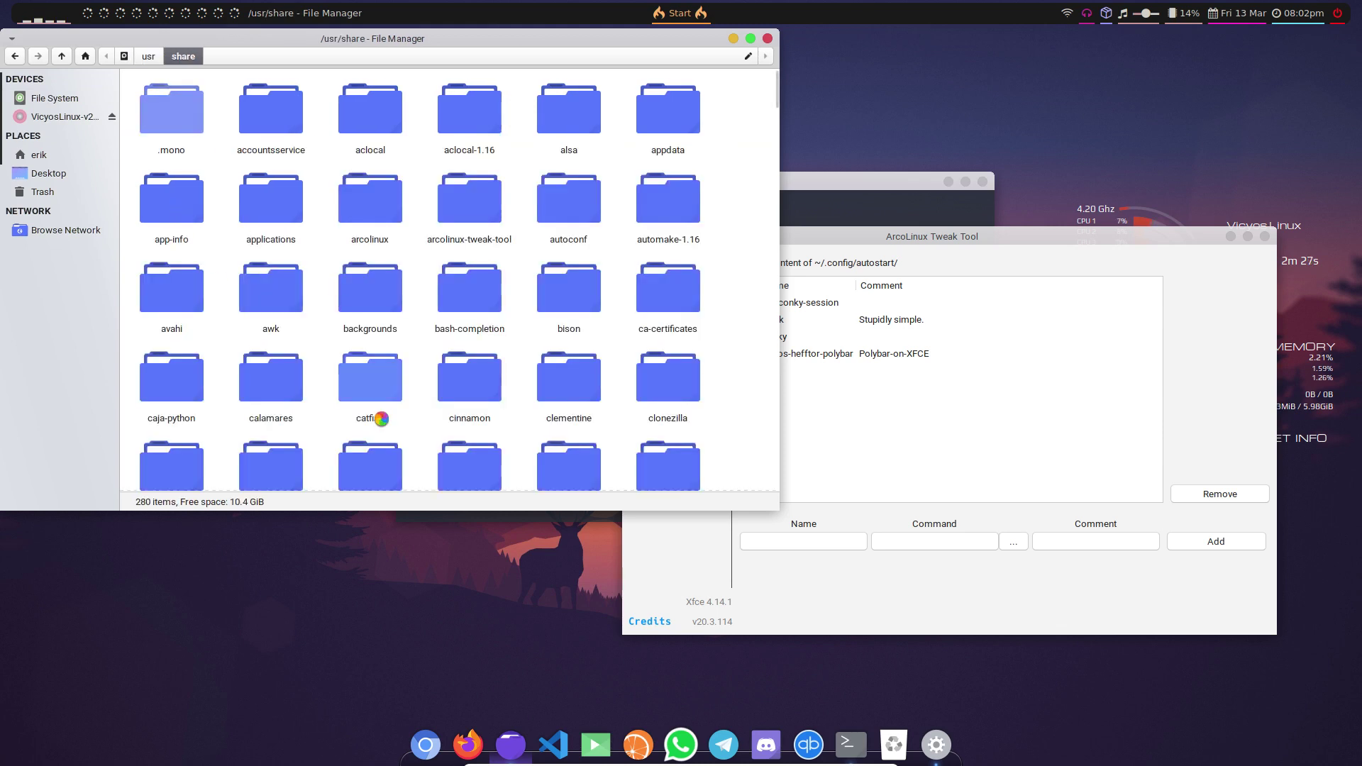
{"action": "type", "text": "xs"}
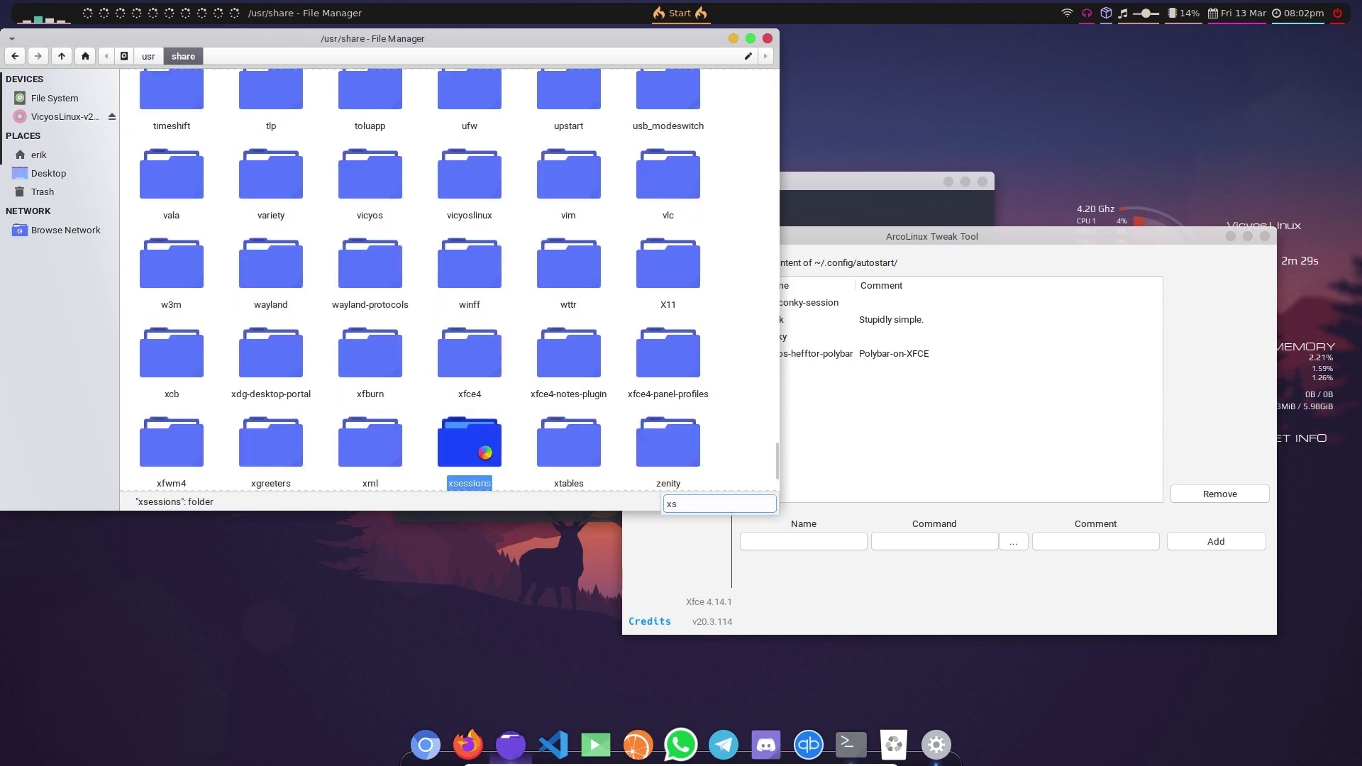
{"action": "double_click", "coordinate": [484, 452]}
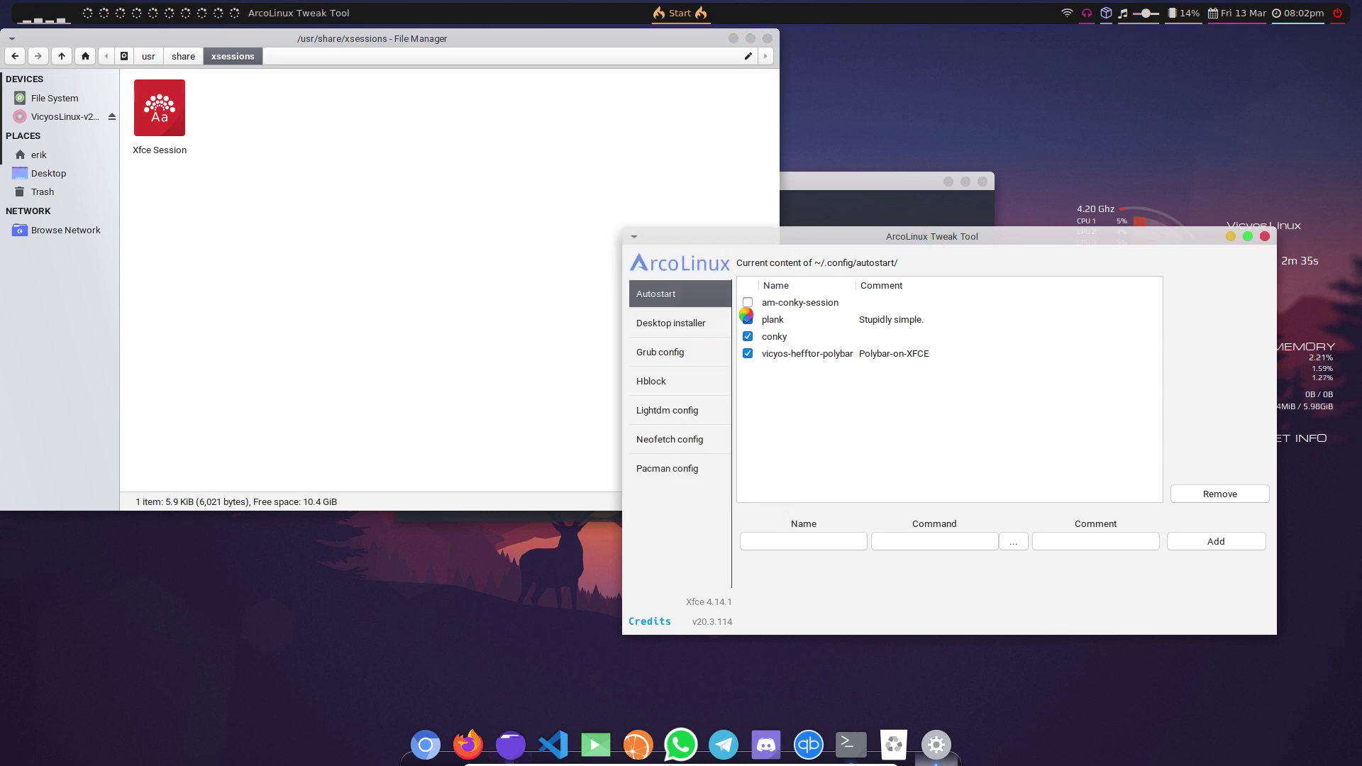
- In the Desktop installer, install the awesome desktop and attempt the bspwm install
{"action": "left_click", "coordinate": [724, 323]}
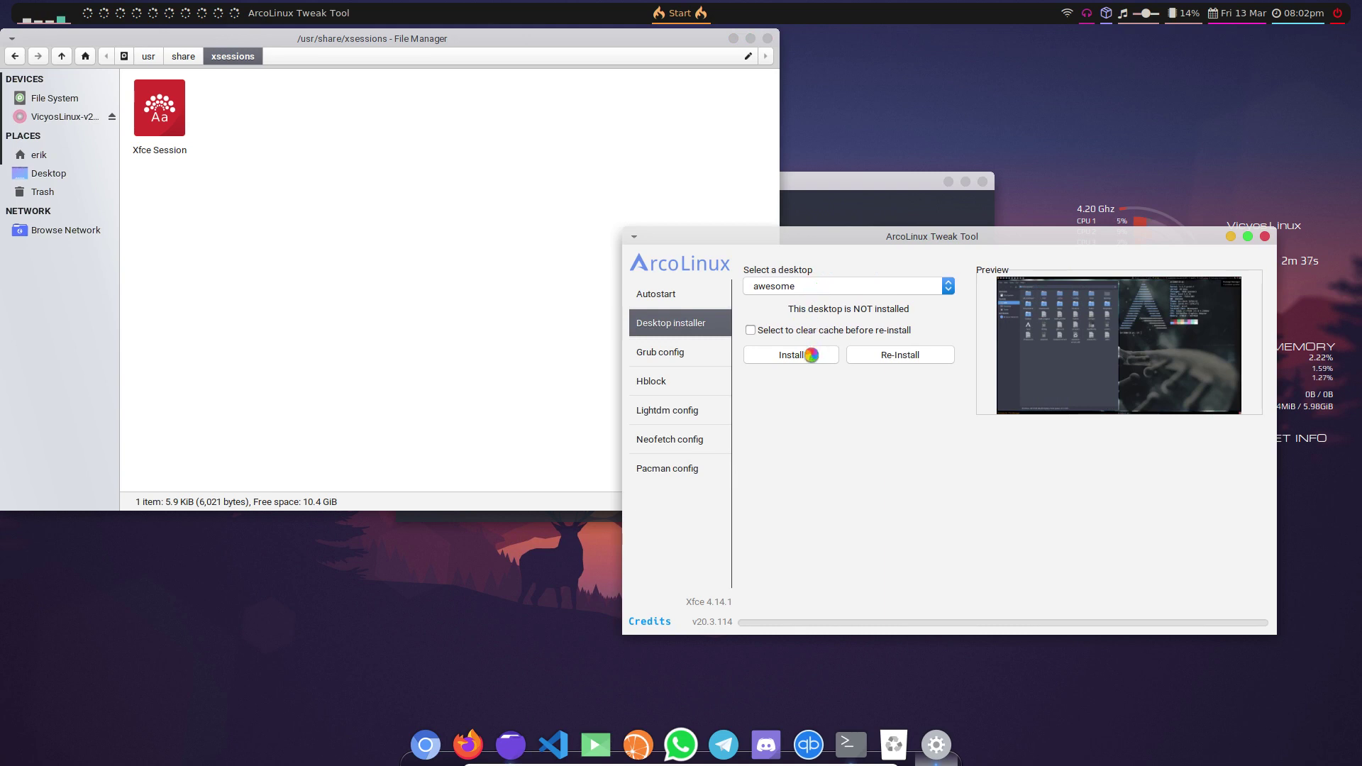
{"action": "left_click", "coordinate": [810, 355]}
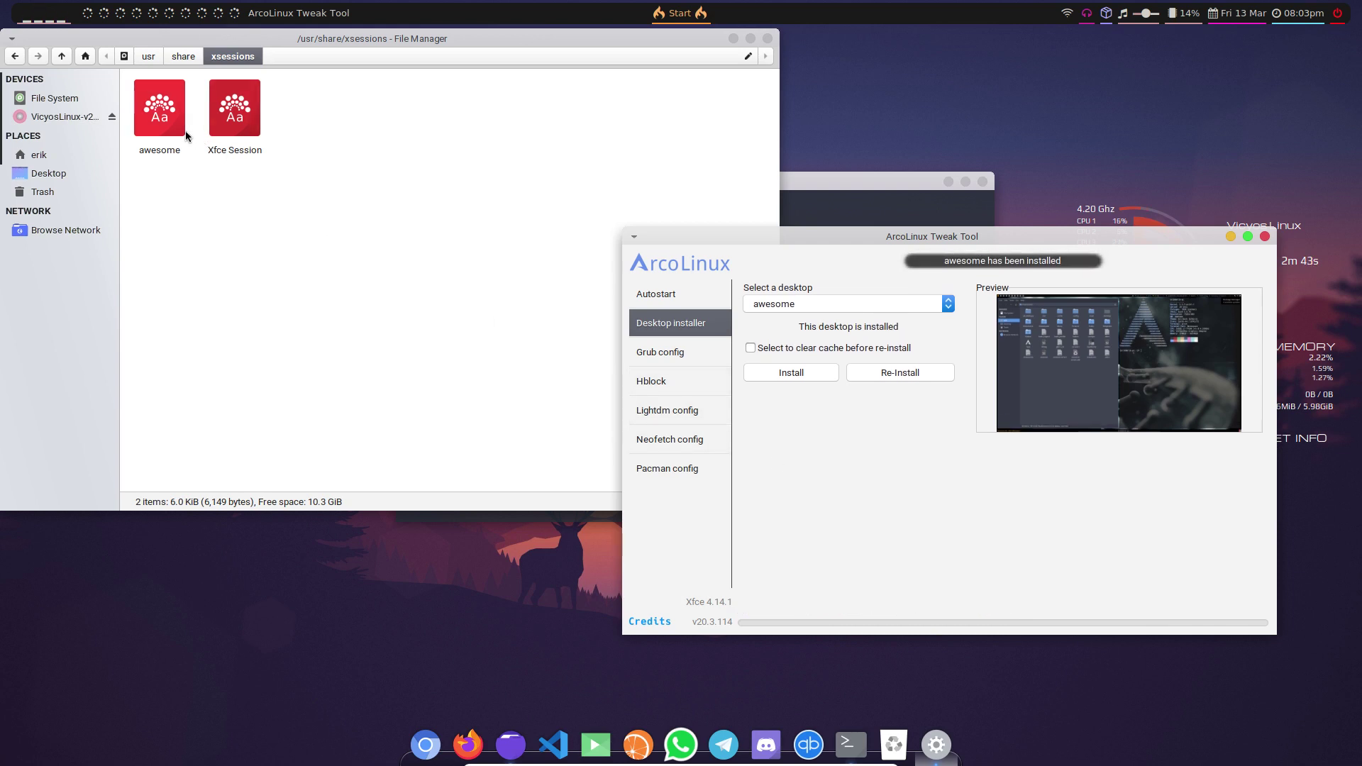
{"action": "left_click", "coordinate": [770, 304]}
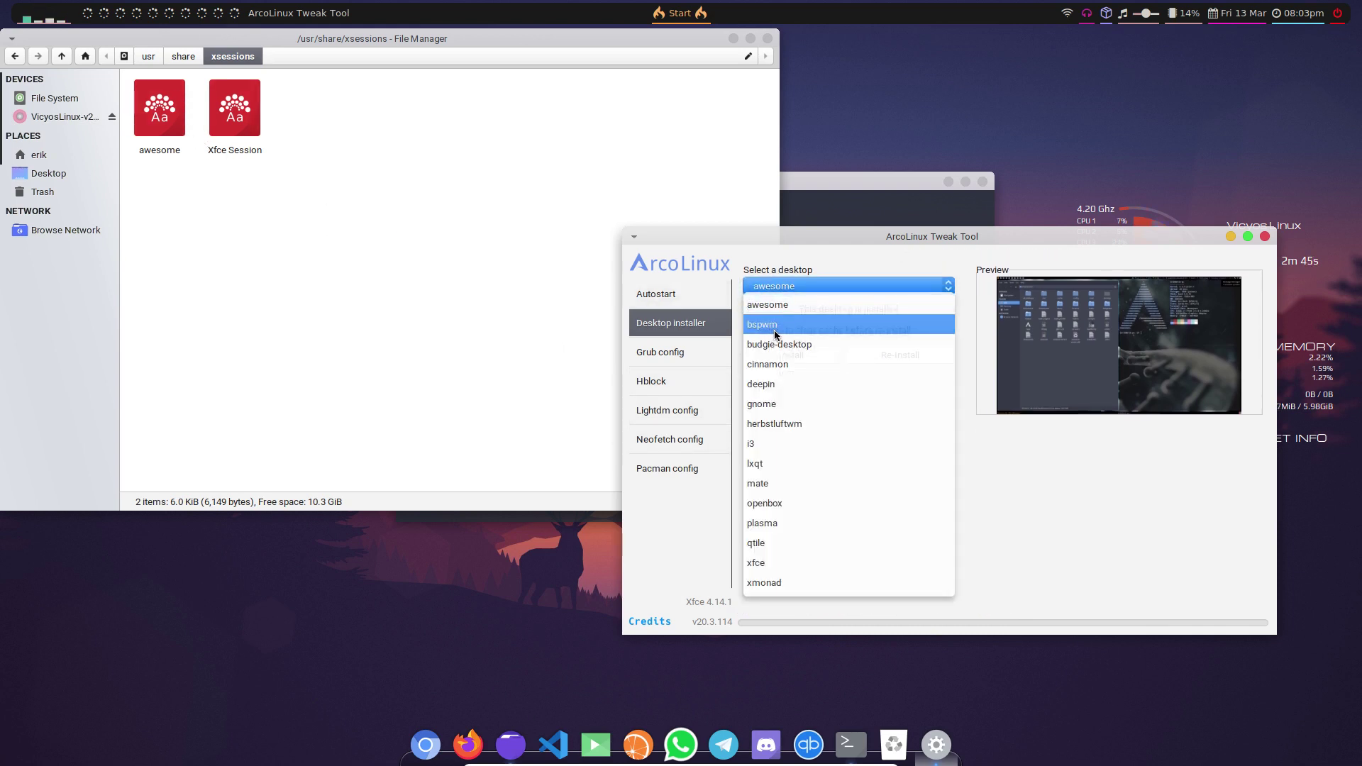
{"action": "left_click", "coordinate": [775, 330]}
{"action": "left_click", "coordinate": [783, 356]}
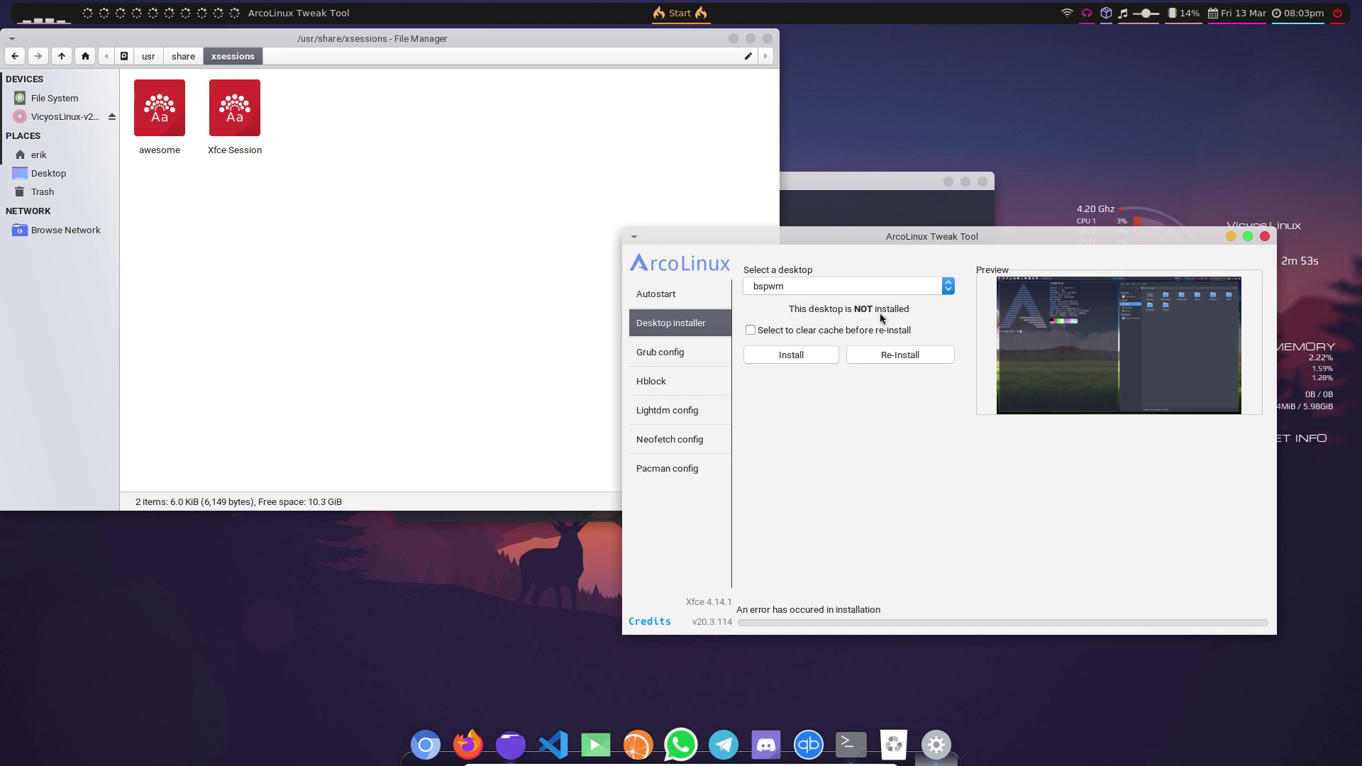
- Install the i3 and Qtile desktops
{"action": "left_click", "coordinate": [778, 287]}
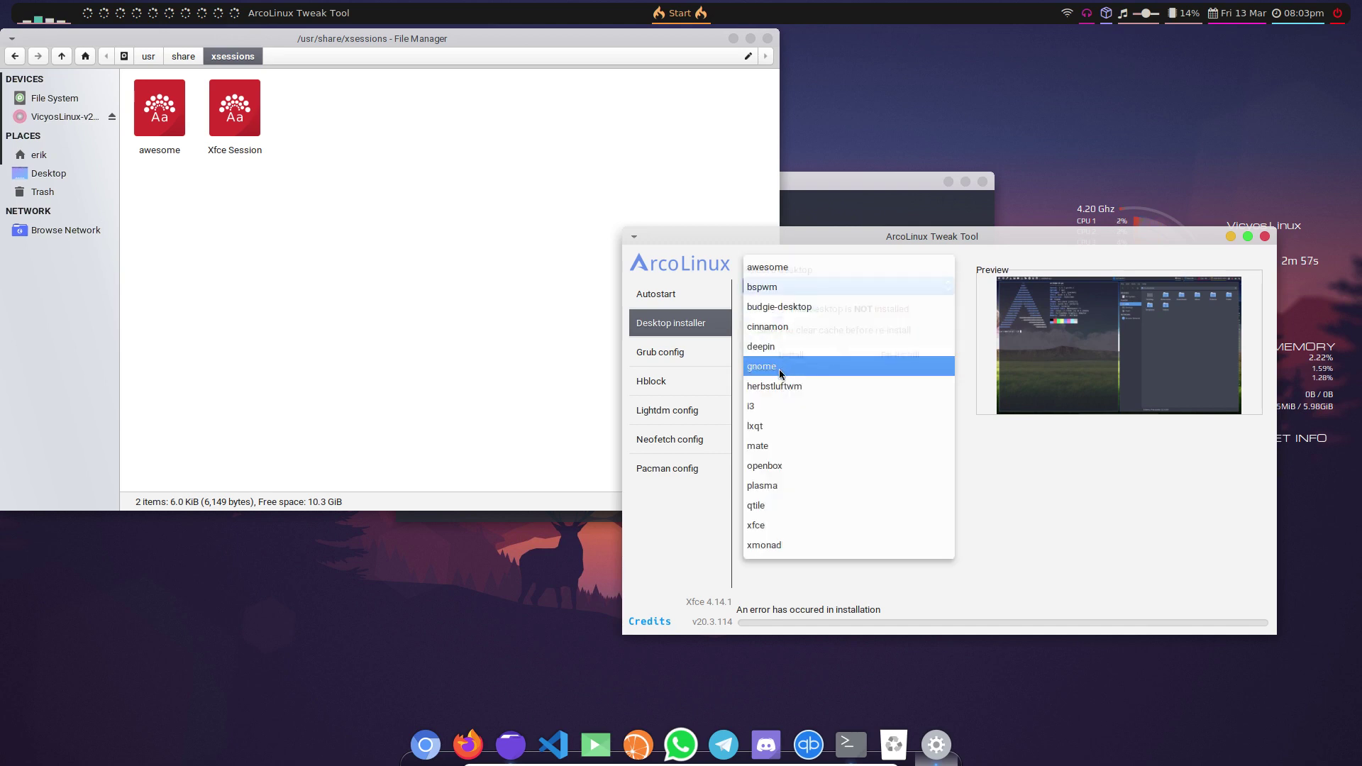
{"action": "left_click", "coordinate": [789, 406]}
{"action": "left_click", "coordinate": [808, 359]}
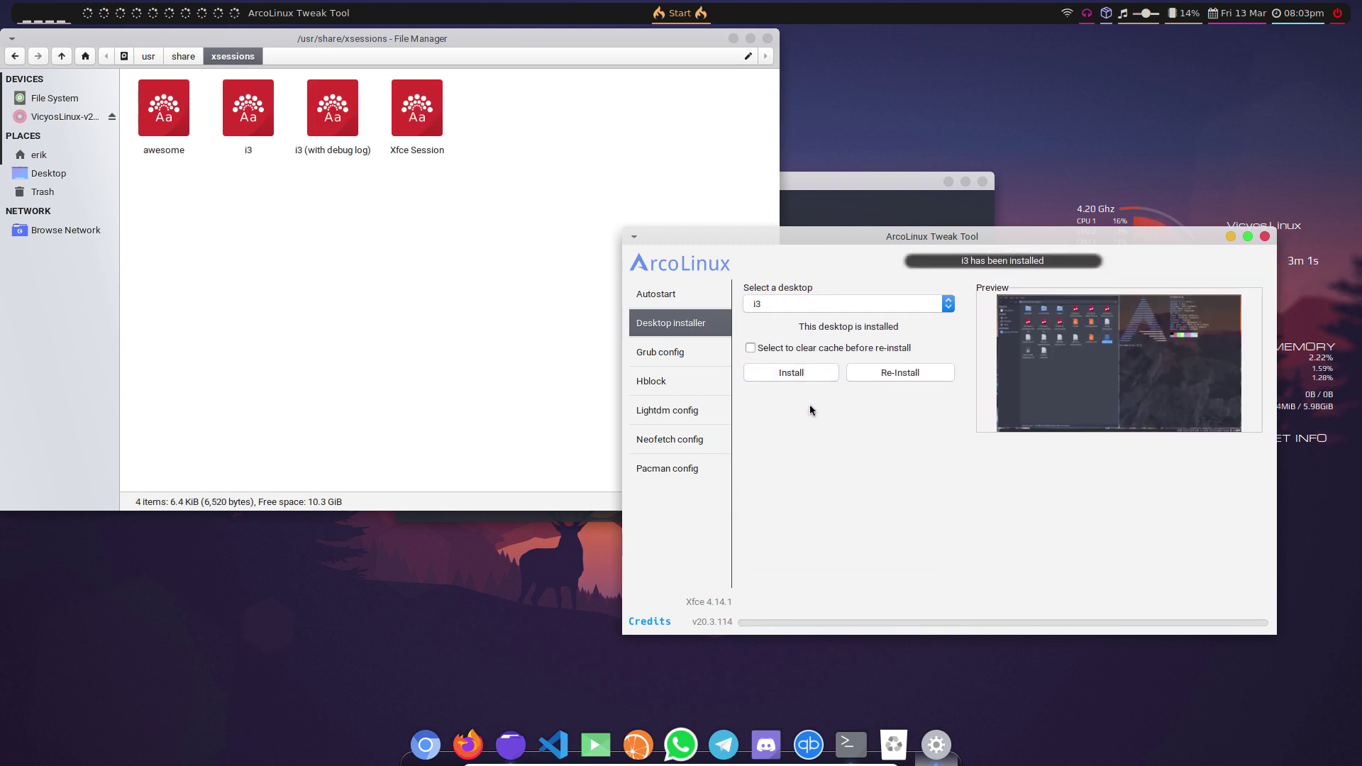
{"action": "left_click", "coordinate": [779, 304]}
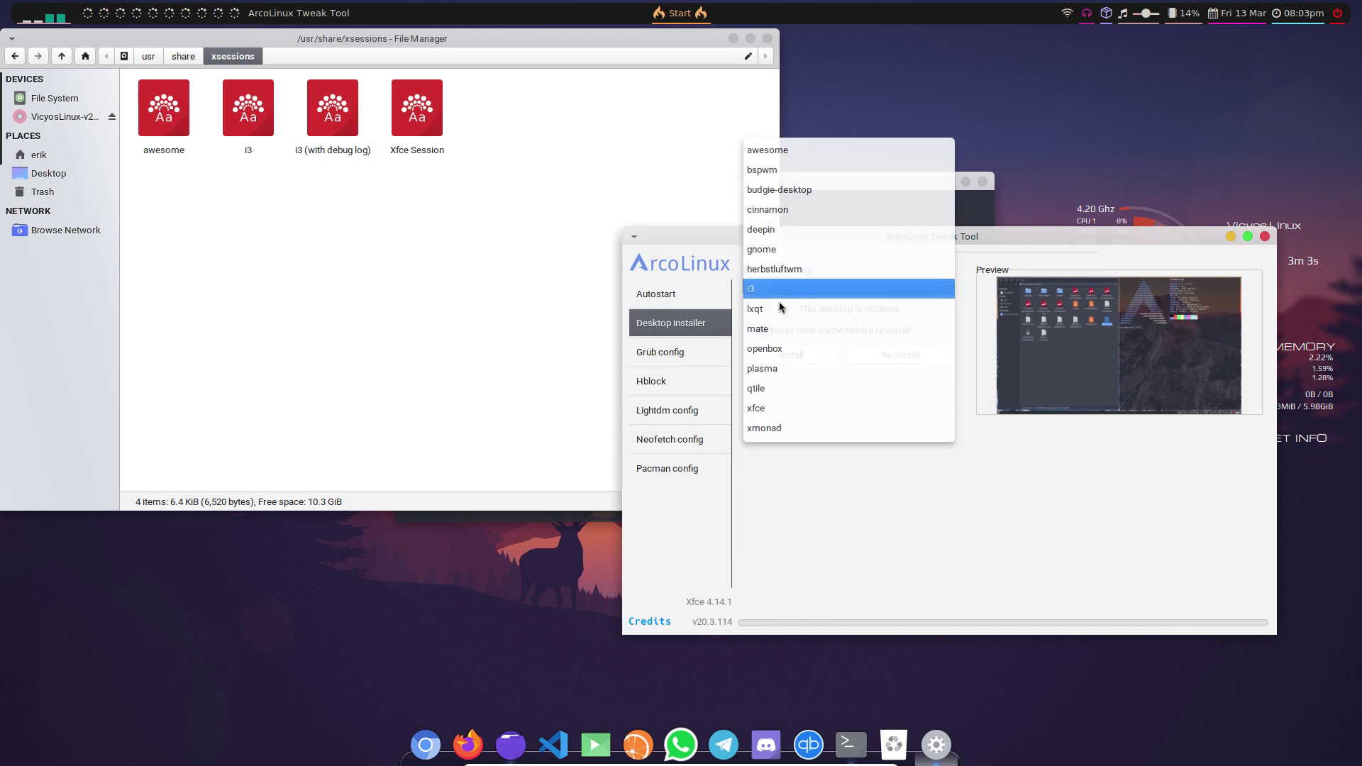
{"action": "left_click", "coordinate": [776, 390]}
{"action": "left_click", "coordinate": [810, 357]}
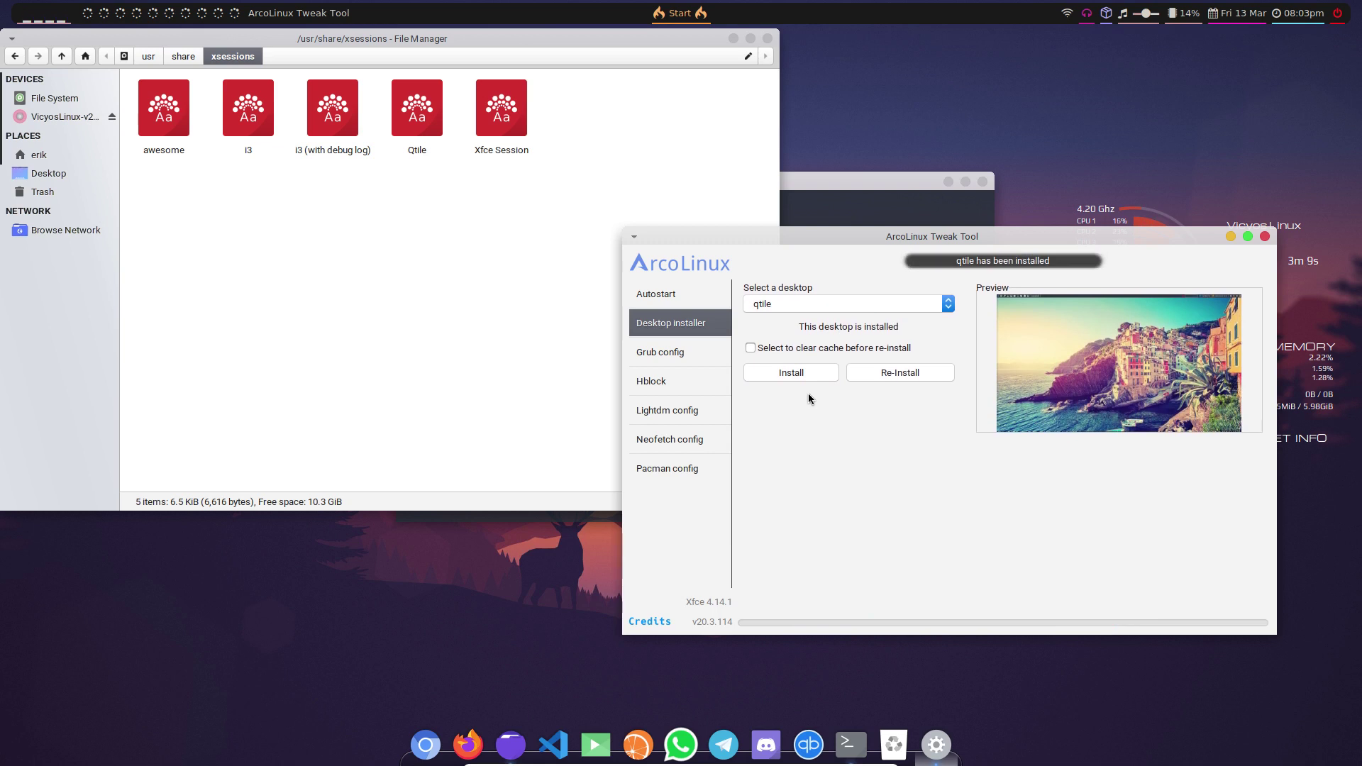
- Attempt the xmonad desktop install, then move the Tweak Tool window left
{"action": "left_click", "coordinate": [799, 309]}
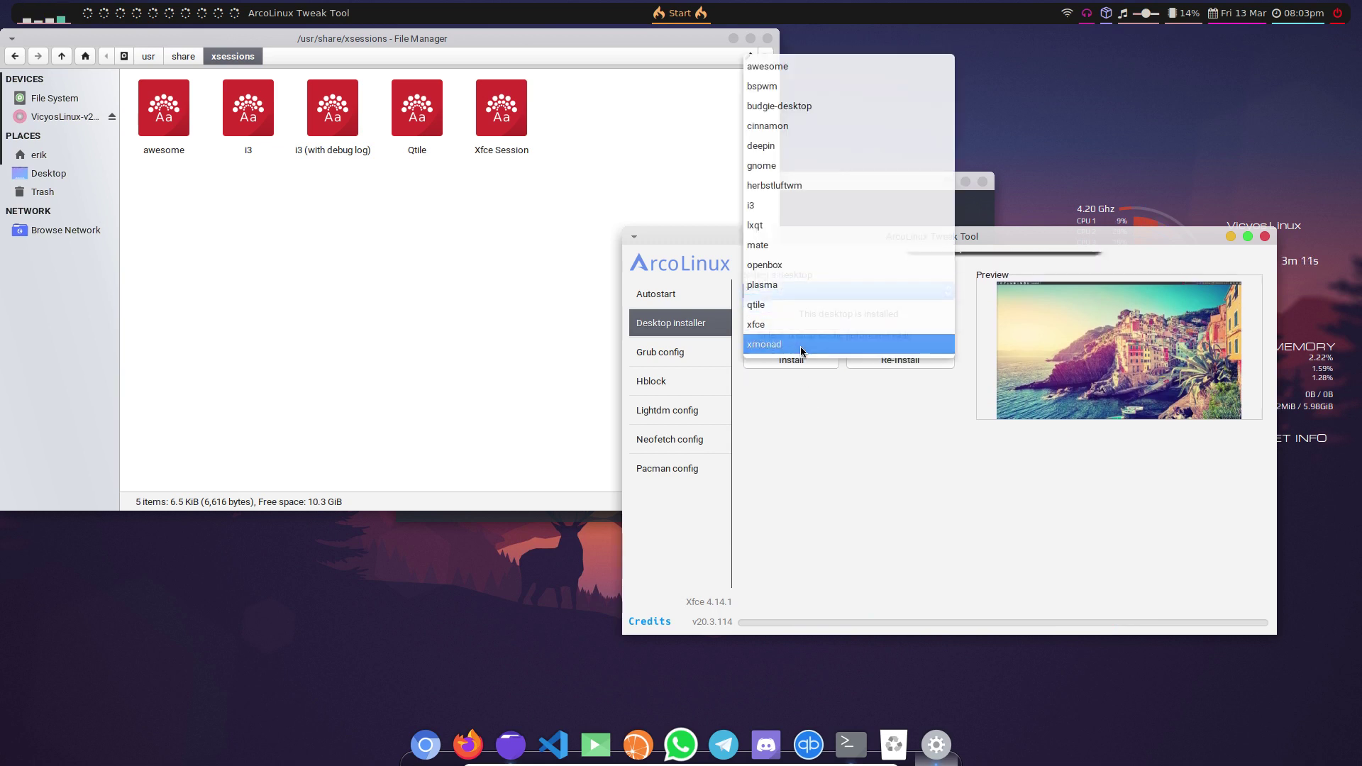
{"action": "left_click", "coordinate": [801, 345]}
{"action": "left_click", "coordinate": [810, 359]}
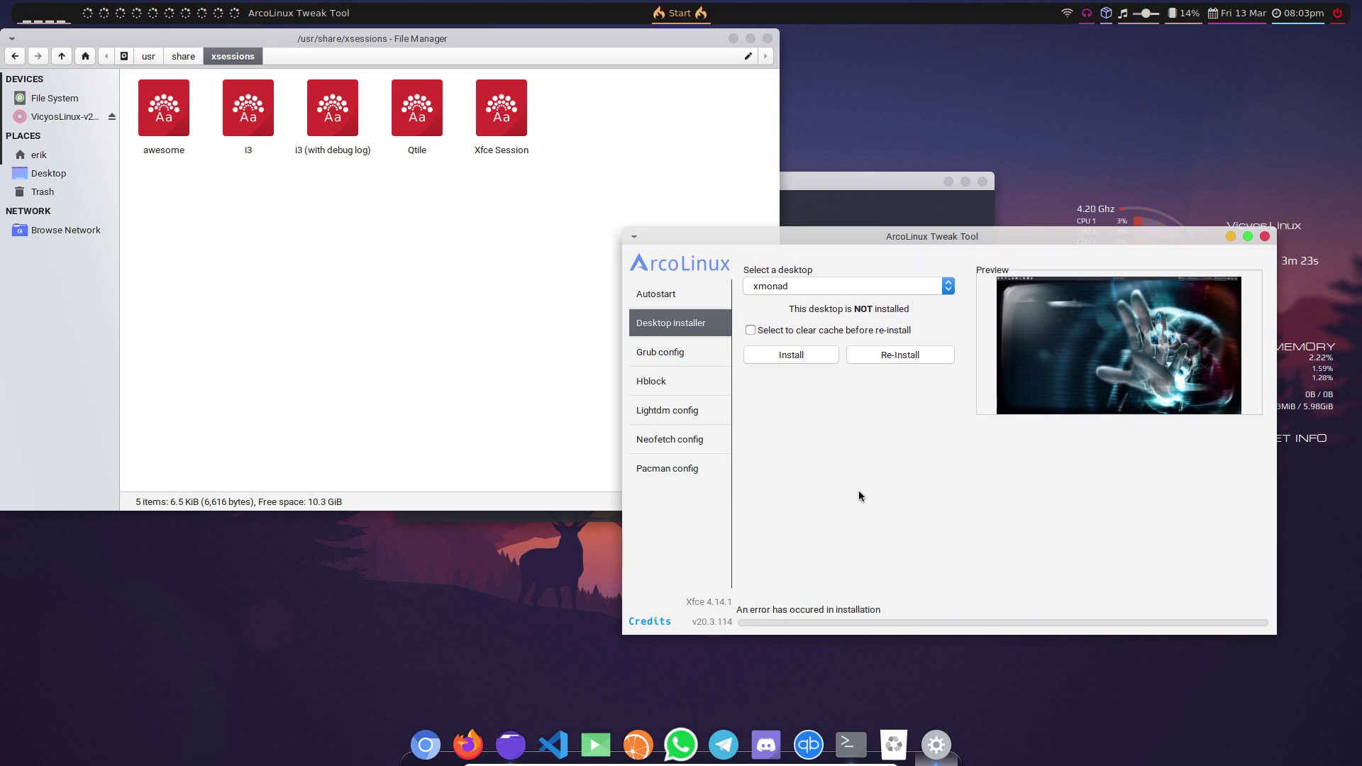
{"action": "left_click_drag", "start_coordinate": [976, 237], "coordinate": [785, 237]}
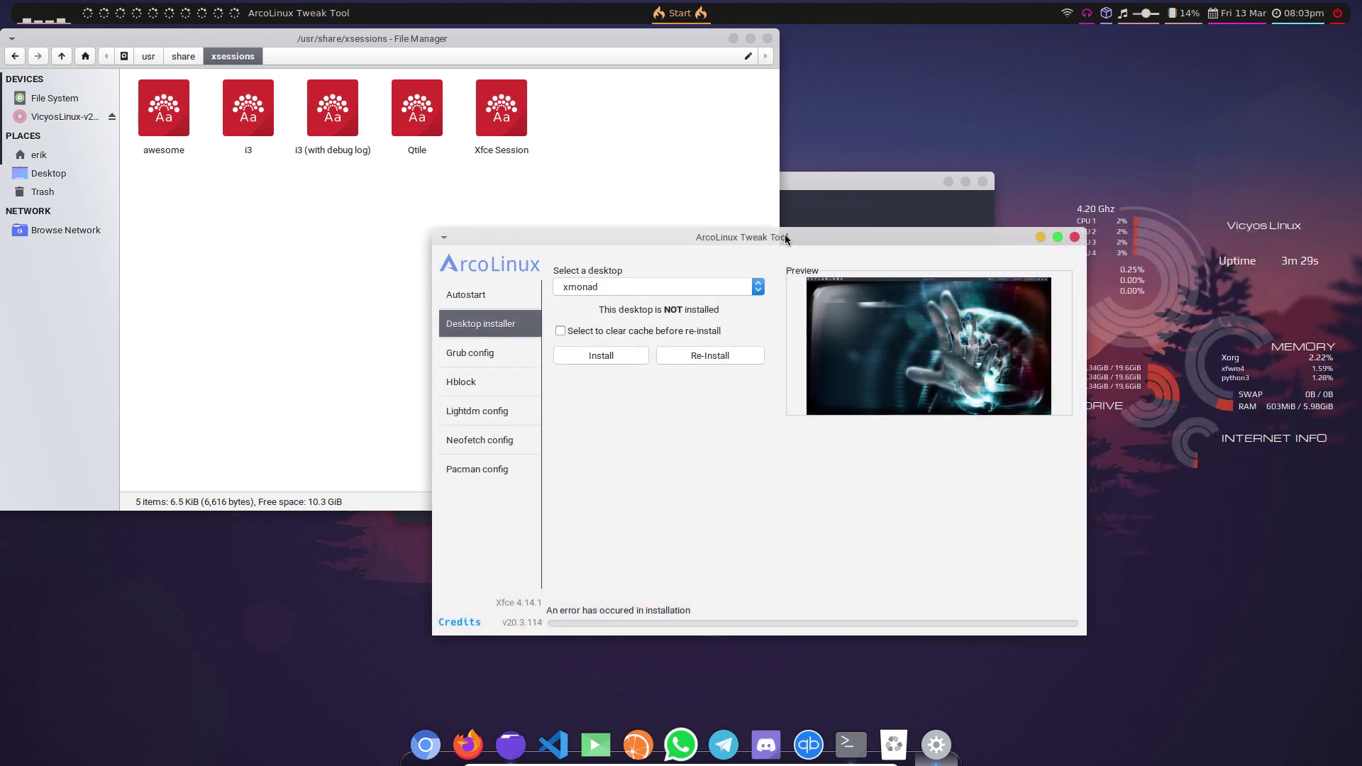
- In Pacman config, switch on Hefftor's and Bobo's repos, then close the Tweak Tool
{"action": "left_click", "coordinate": [485, 471]}
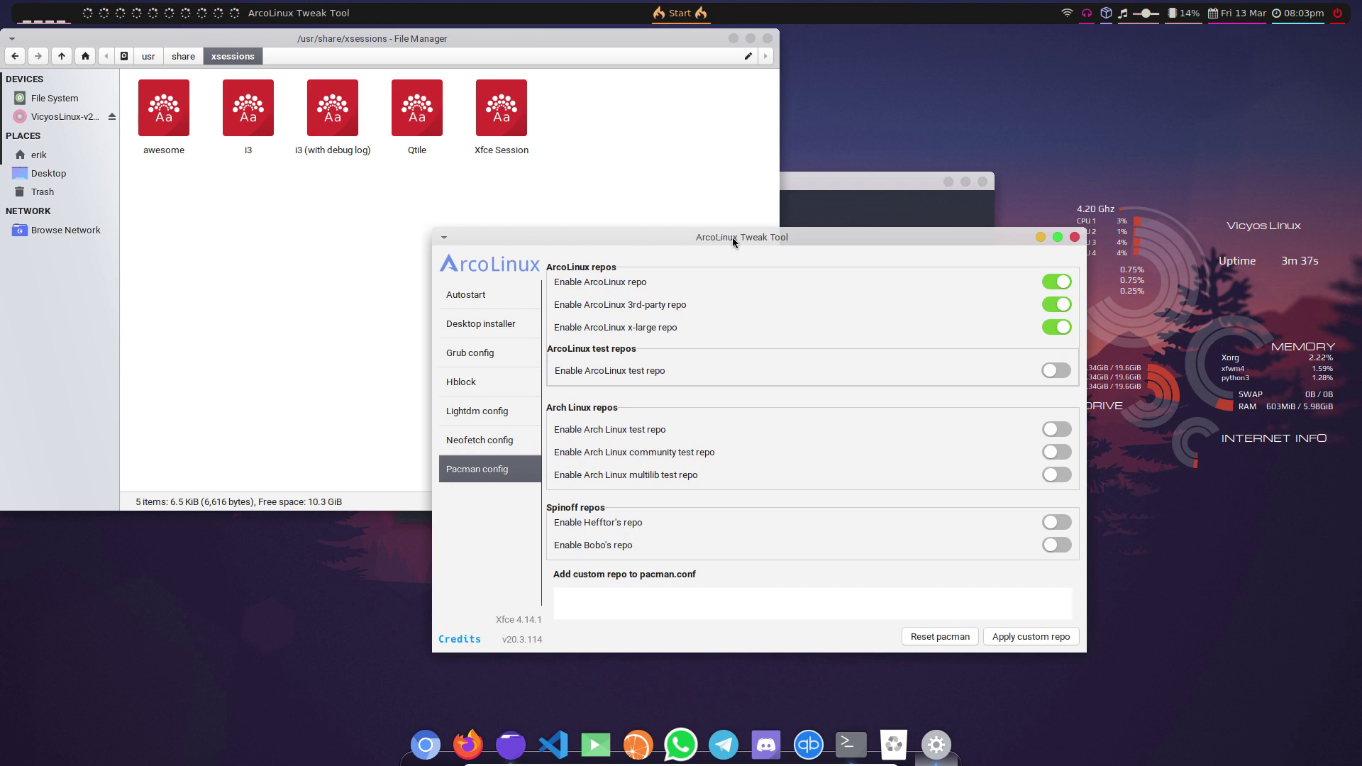
{"action": "left_click", "coordinate": [1056, 522]}
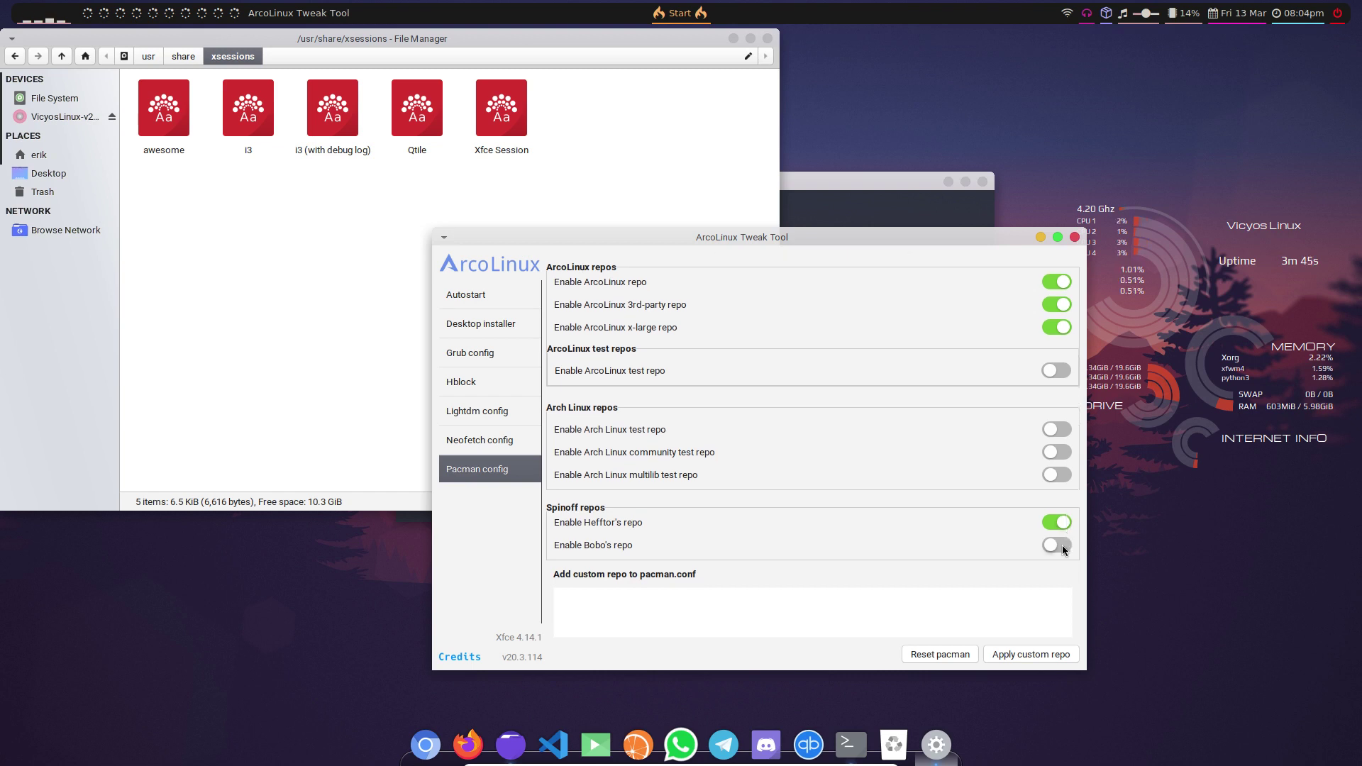
{"action": "left_click", "coordinate": [1067, 546]}
{"action": "left_click", "coordinate": [1075, 237]}
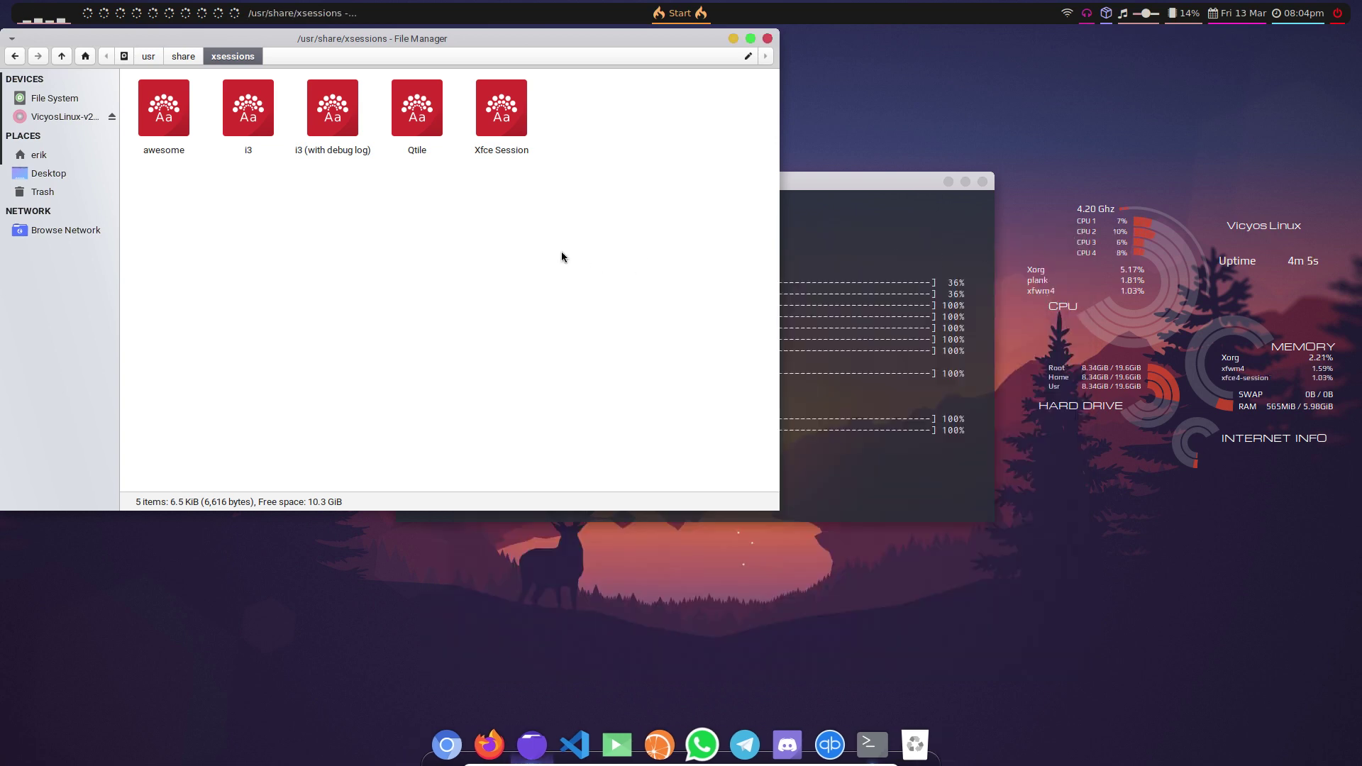
- Close the file manager and log out of Xfce from the Whisker Menu
{"action": "left_click", "coordinate": [766, 38]}
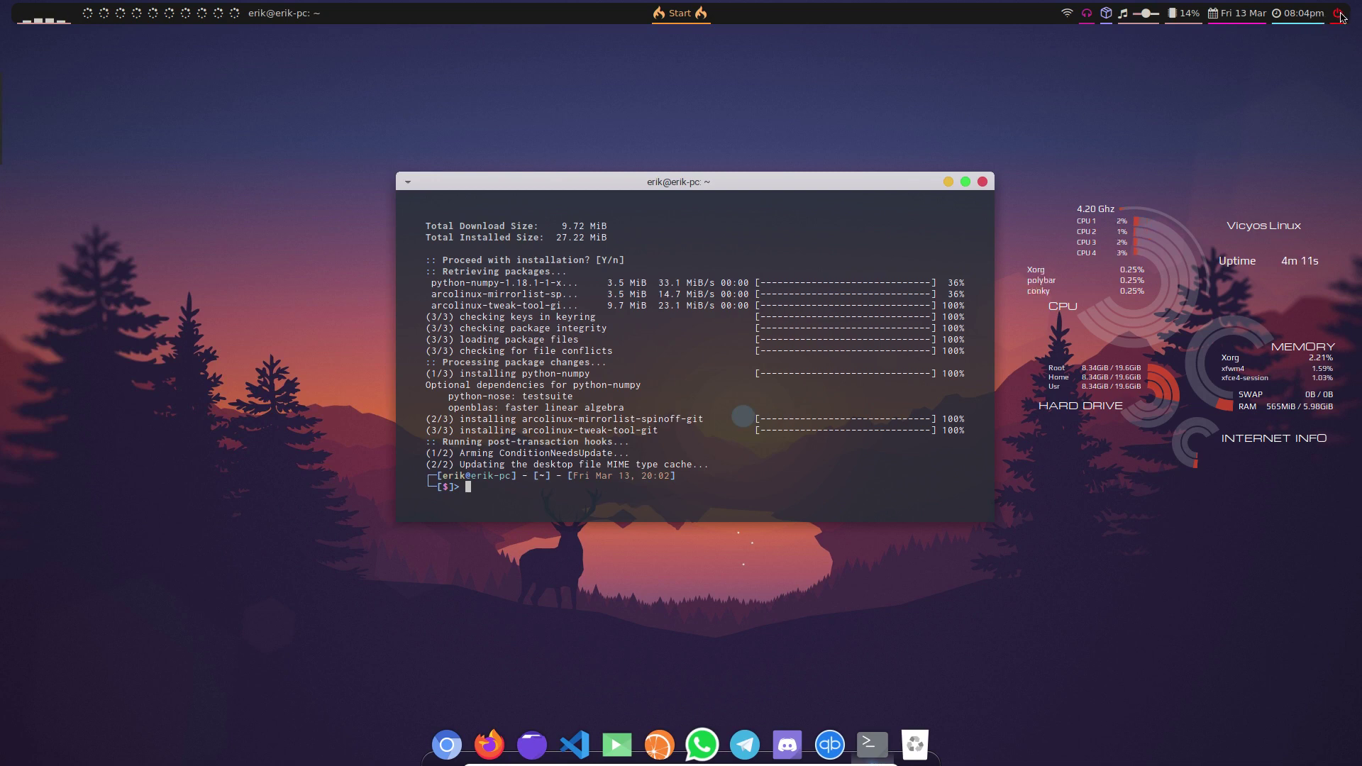
{"action": "right_click", "coordinate": [920, 75]}
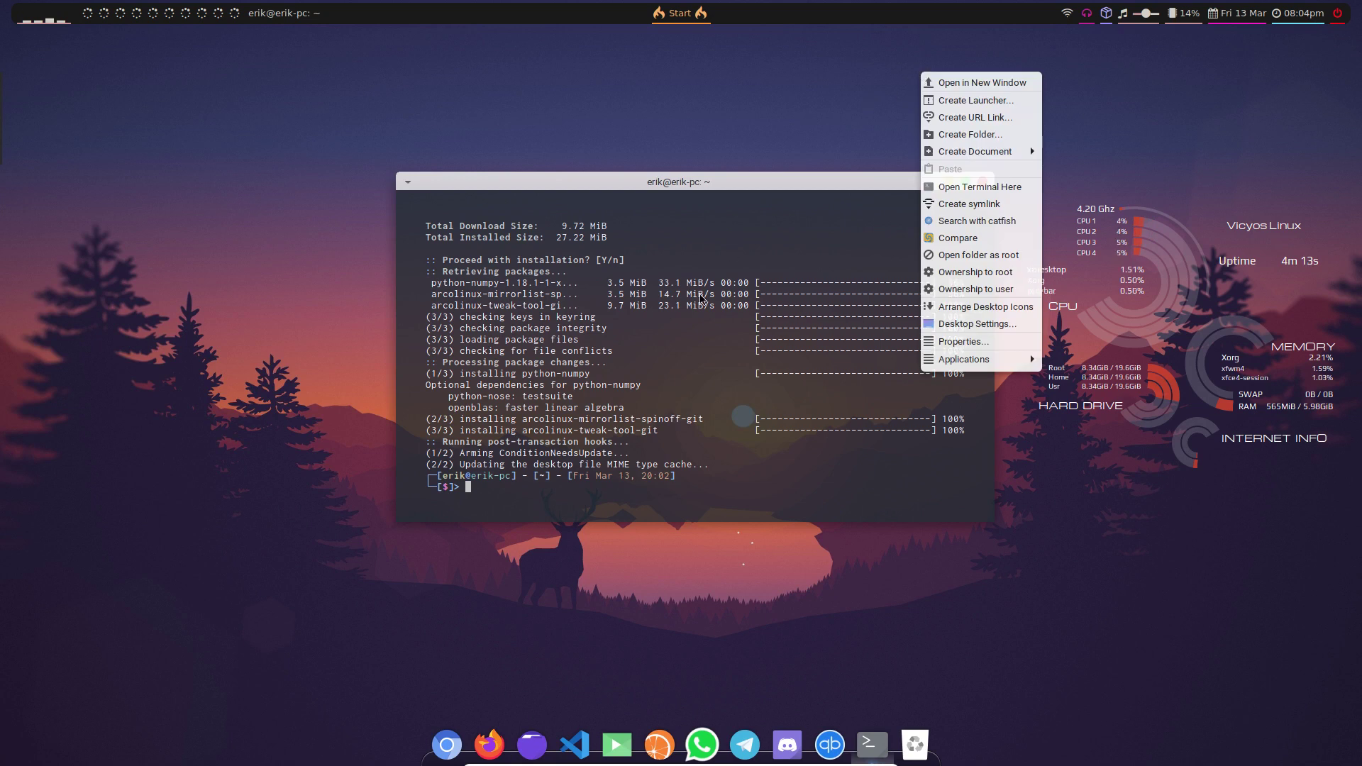
{"action": "key", "text": "Escape"}
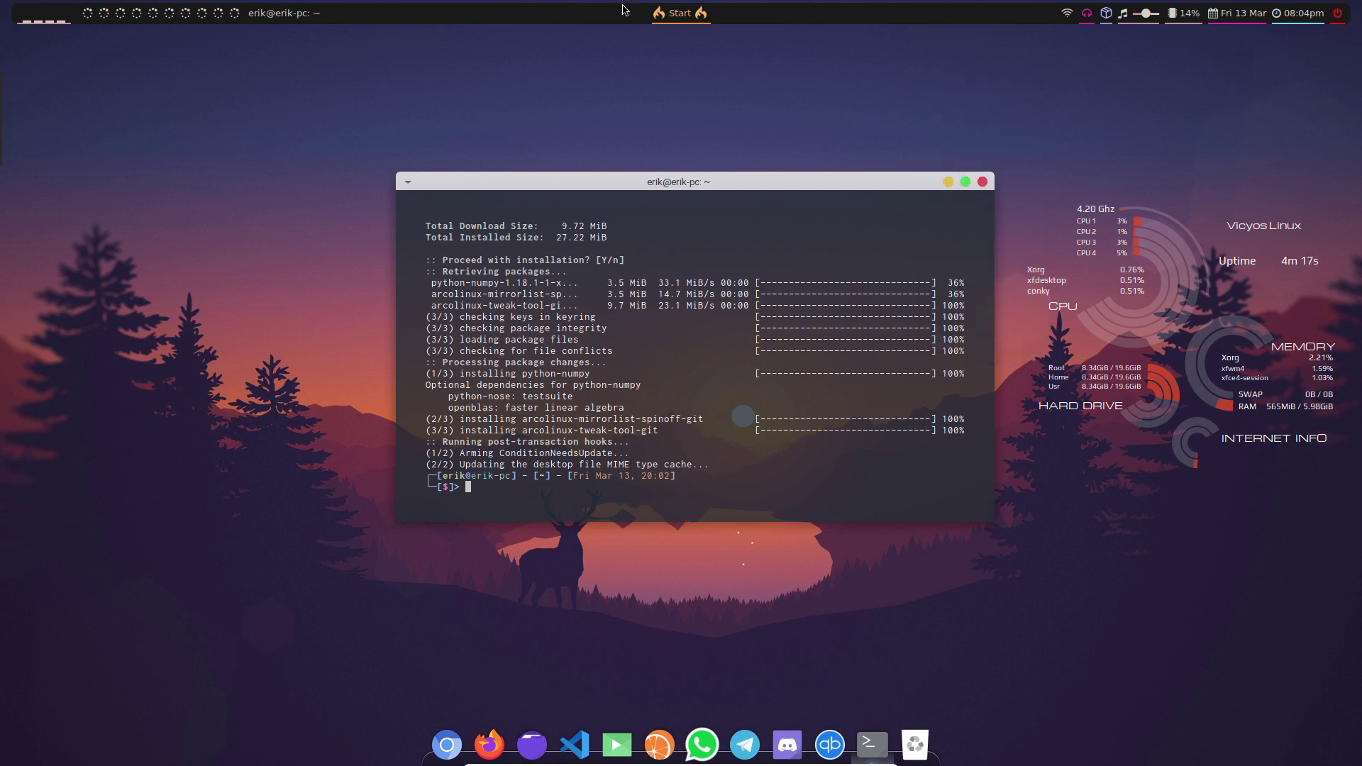
{"action": "left_click", "coordinate": [665, 12]}
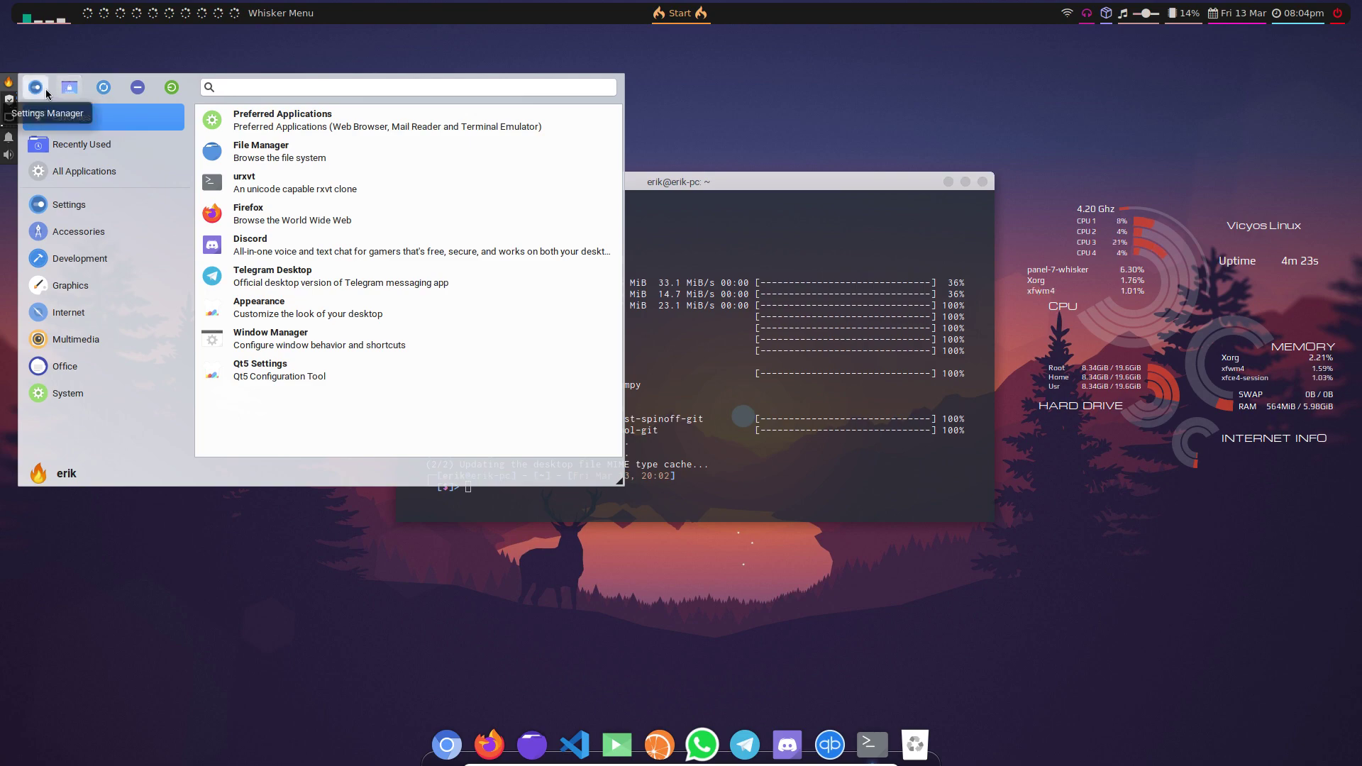
{"action": "left_click", "coordinate": [170, 92]}
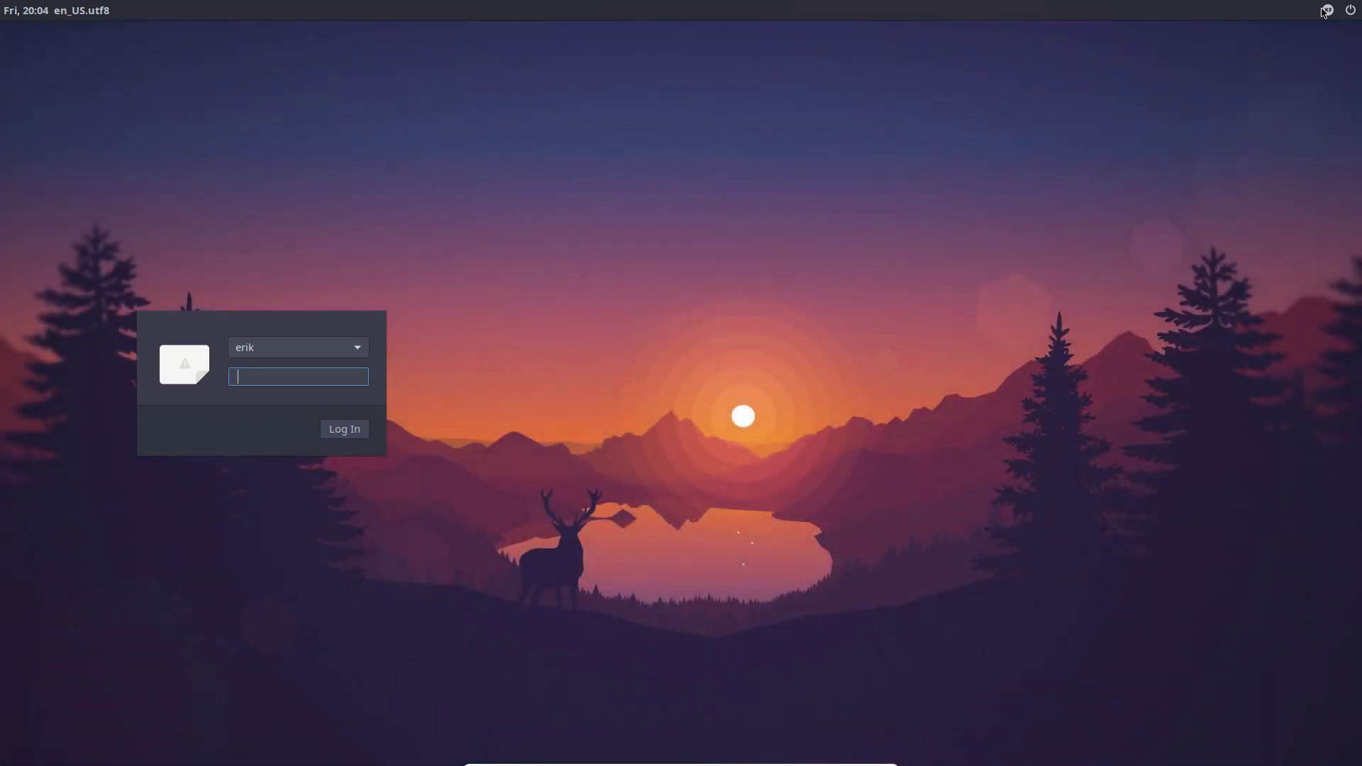
- Log into a Qtile session with the user password
{"action": "left_click", "coordinate": [1327, 11]}
{"action": "left_click", "coordinate": [1283, 32]}
{"action": "type", "text": "•••"}
{"action": "key", "text": "Return"}
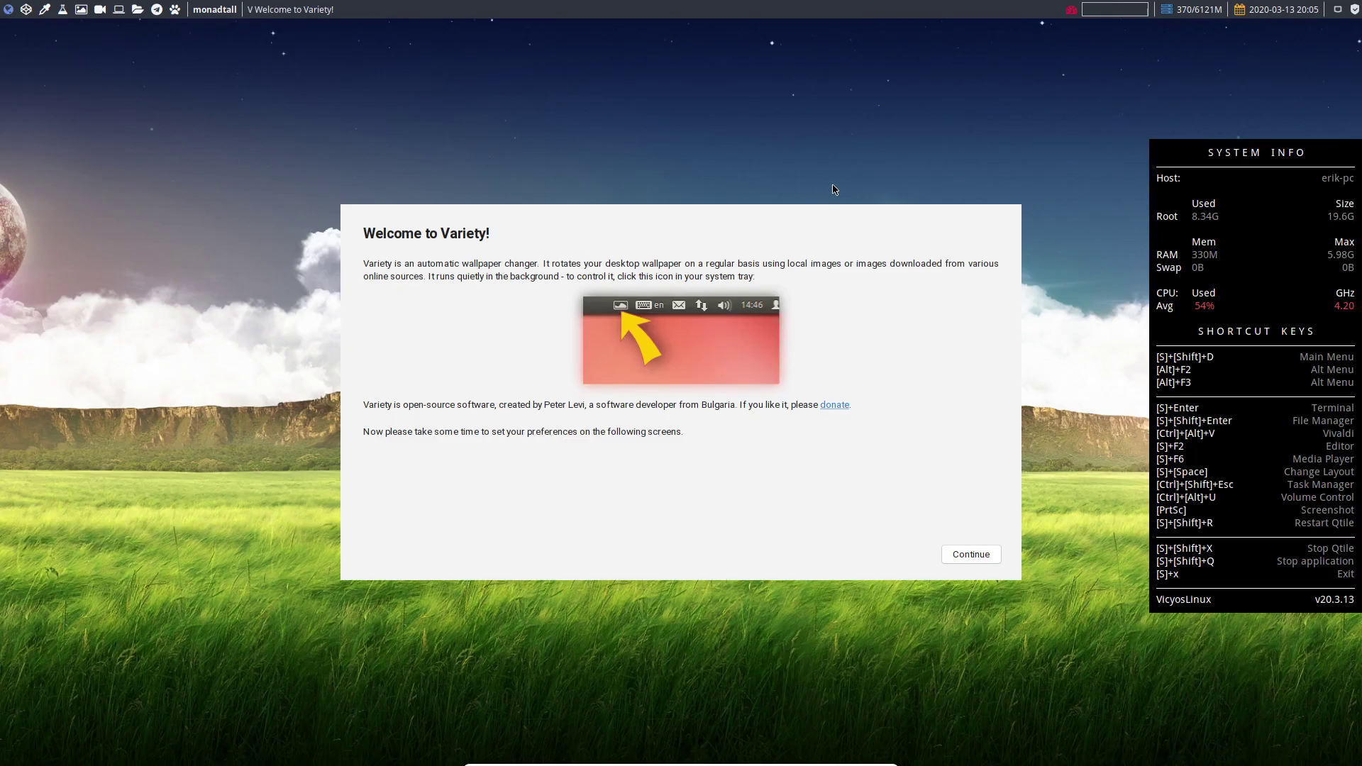
- Get past Variety's welcome and privacy screens and close its preferences
{"action": "left_click", "coordinate": [971, 553]}
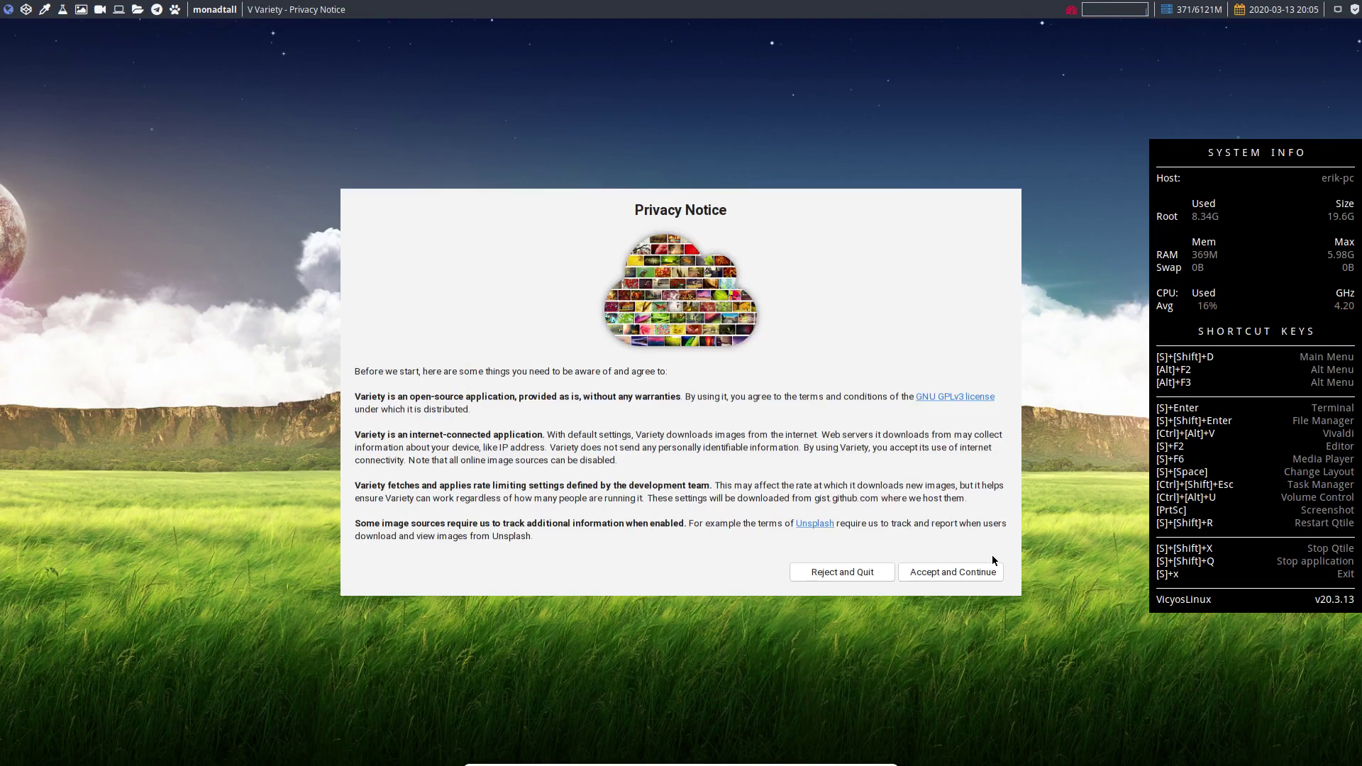
{"action": "left_click", "coordinate": [976, 570]}
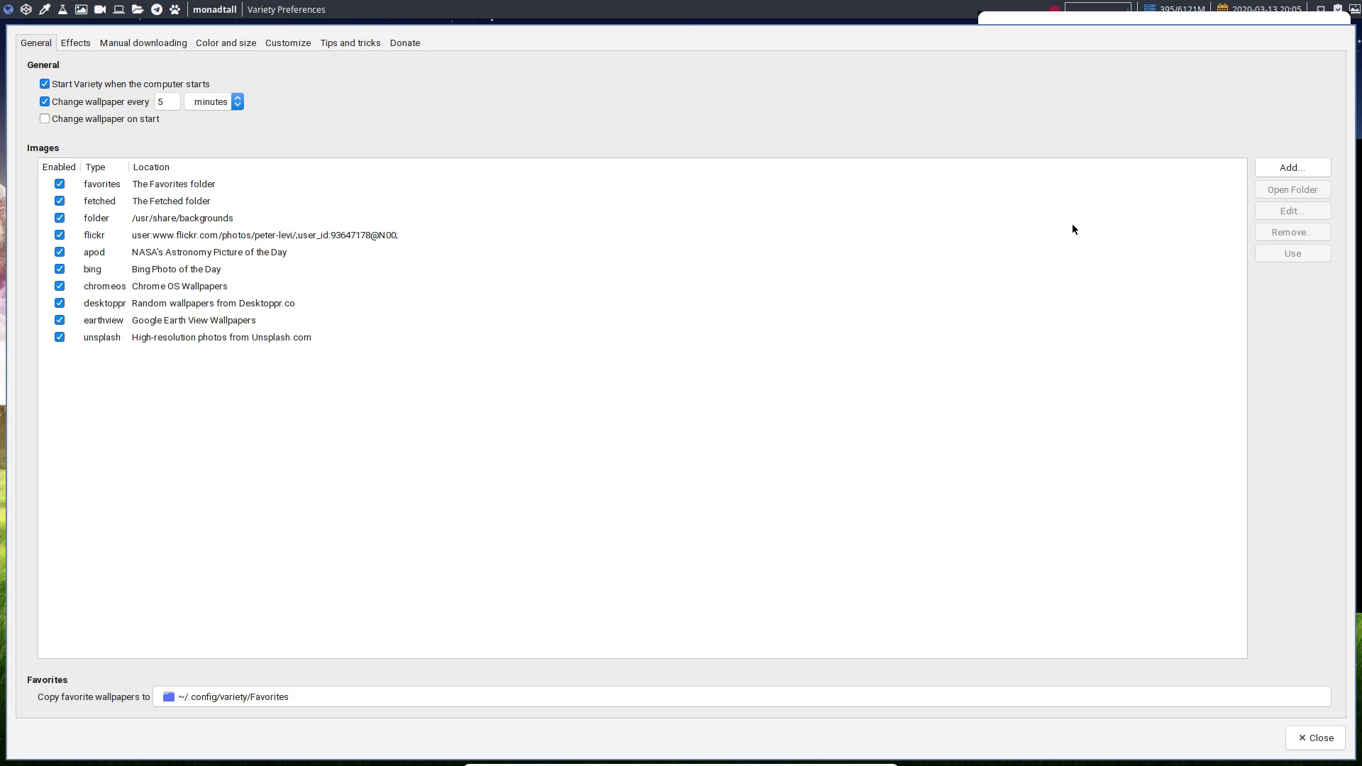
{"action": "left_click", "coordinate": [1317, 738]}
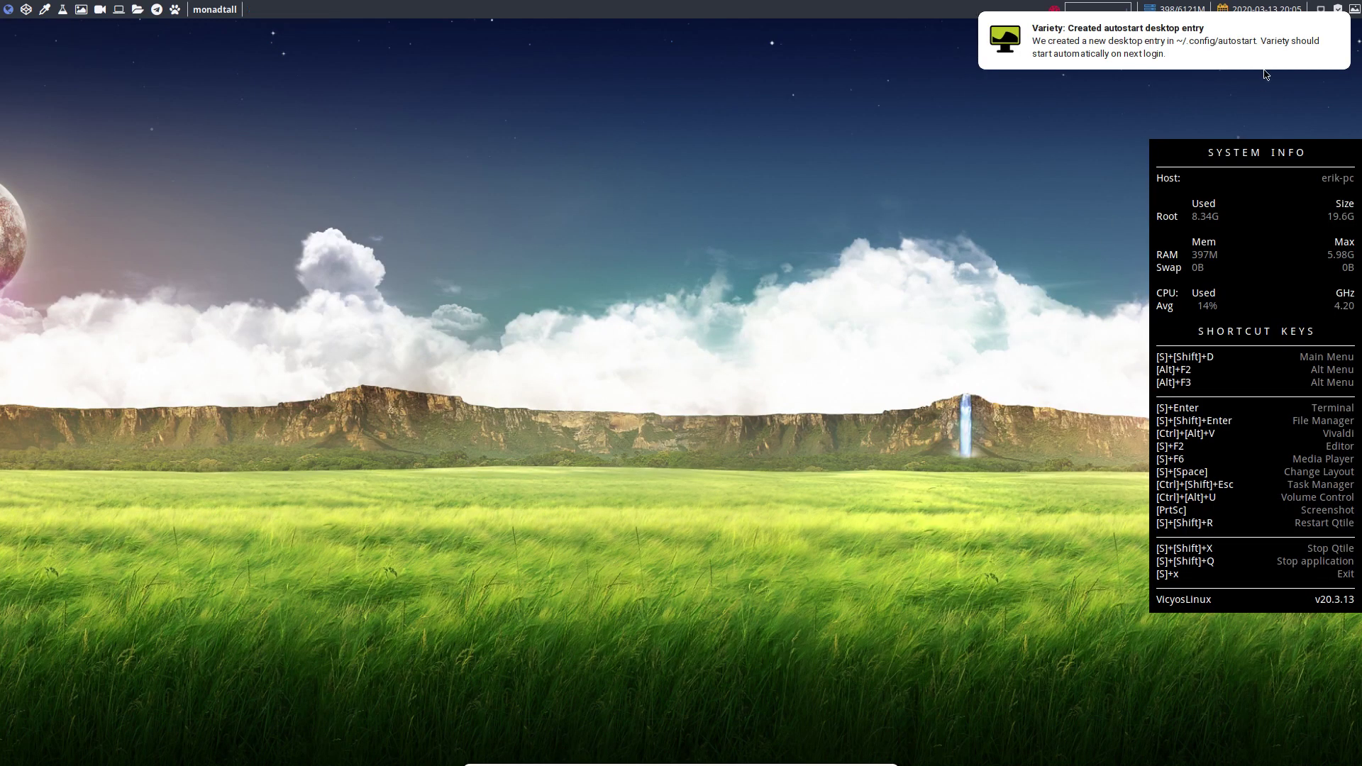
- Choose the sunset lake with a fisherman's boat in the Variety Wallpaper Selector as wallpaper
{"action": "left_click", "coordinate": [1341, 10]}
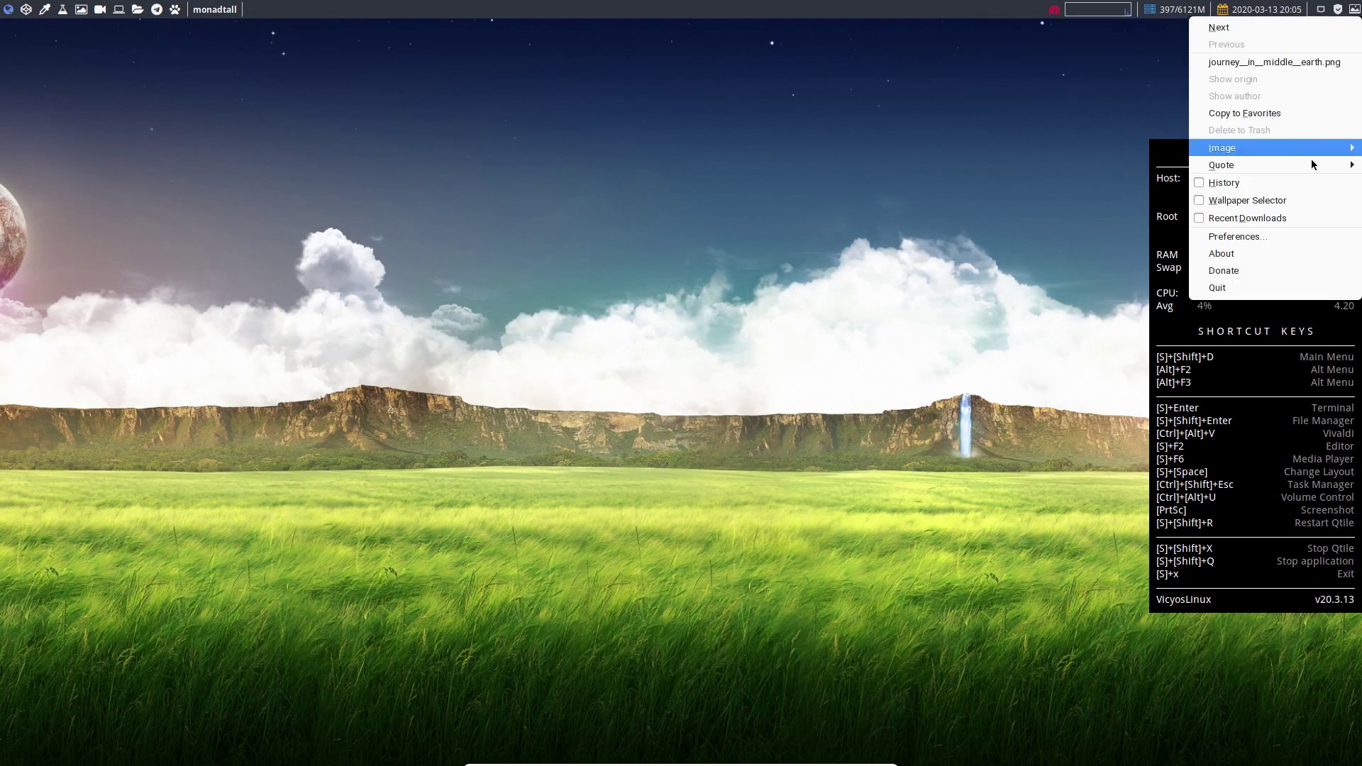
{"action": "left_click", "coordinate": [1300, 197]}
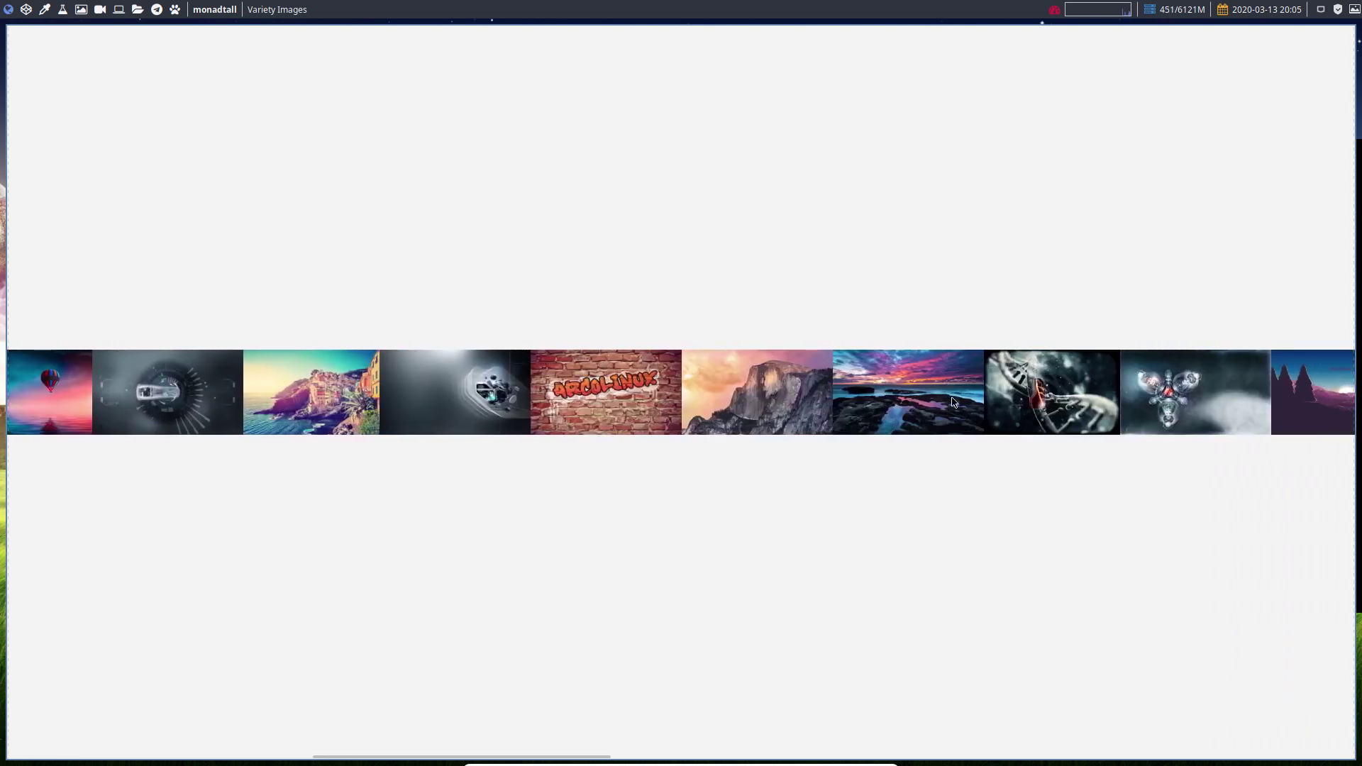
{"action": "scroll", "coordinate": [1248, 394], "scroll_direction": "down", "scroll_amount": 1}
{"action": "scroll", "coordinate": [1339, 396], "scroll_direction": "down", "scroll_amount": 1}
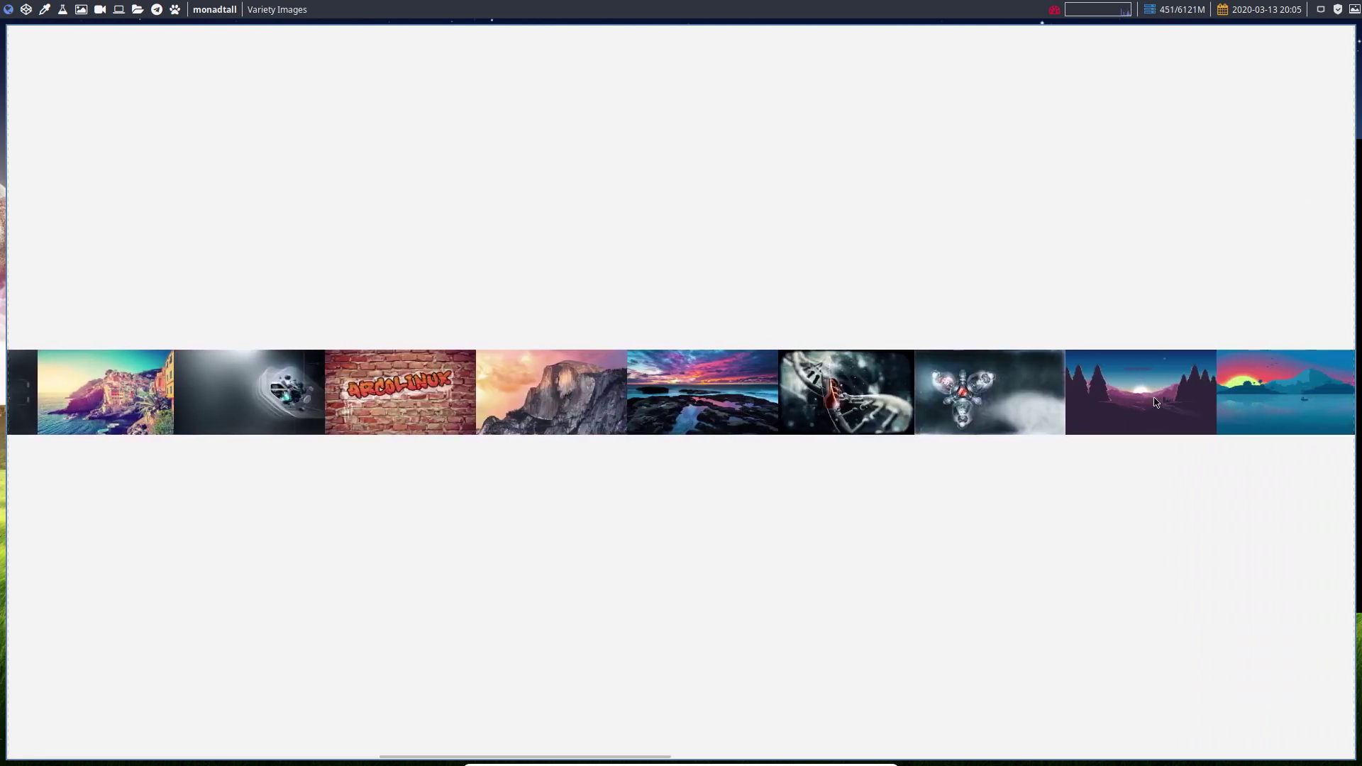
{"action": "scroll", "coordinate": [1229, 394], "scroll_direction": "down", "scroll_amount": 2}
{"action": "scroll", "coordinate": [1154, 423], "scroll_direction": "down", "scroll_amount": 2}
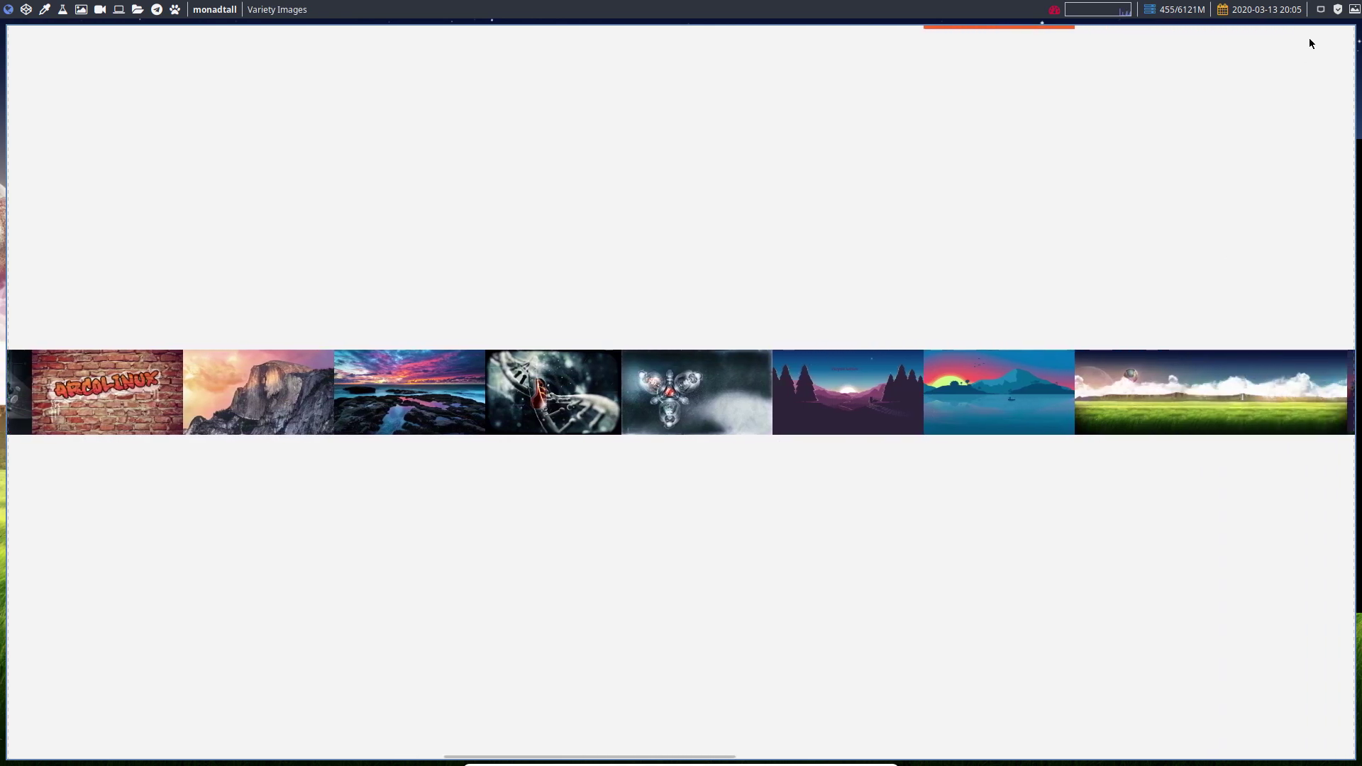
{"action": "right_click", "coordinate": [802, 401]}
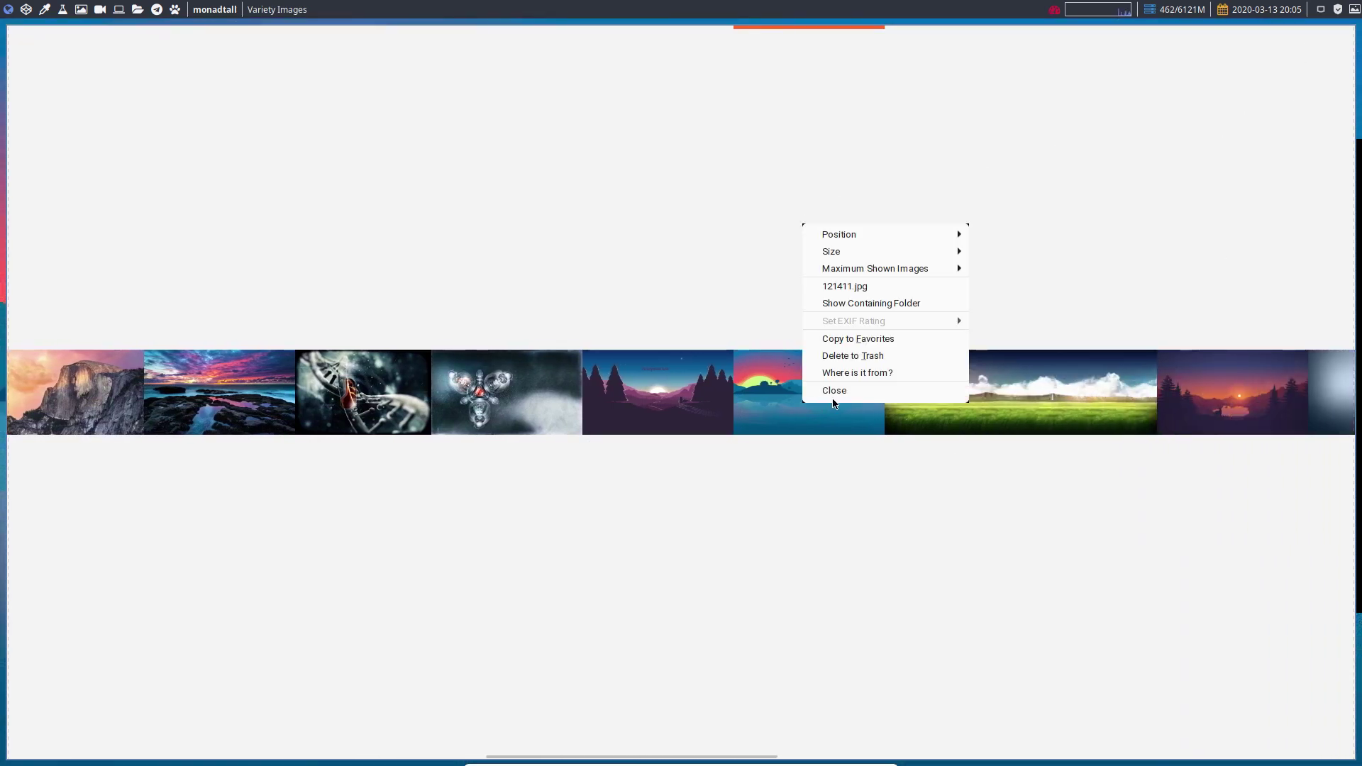
{"action": "left_click", "coordinate": [846, 393]}
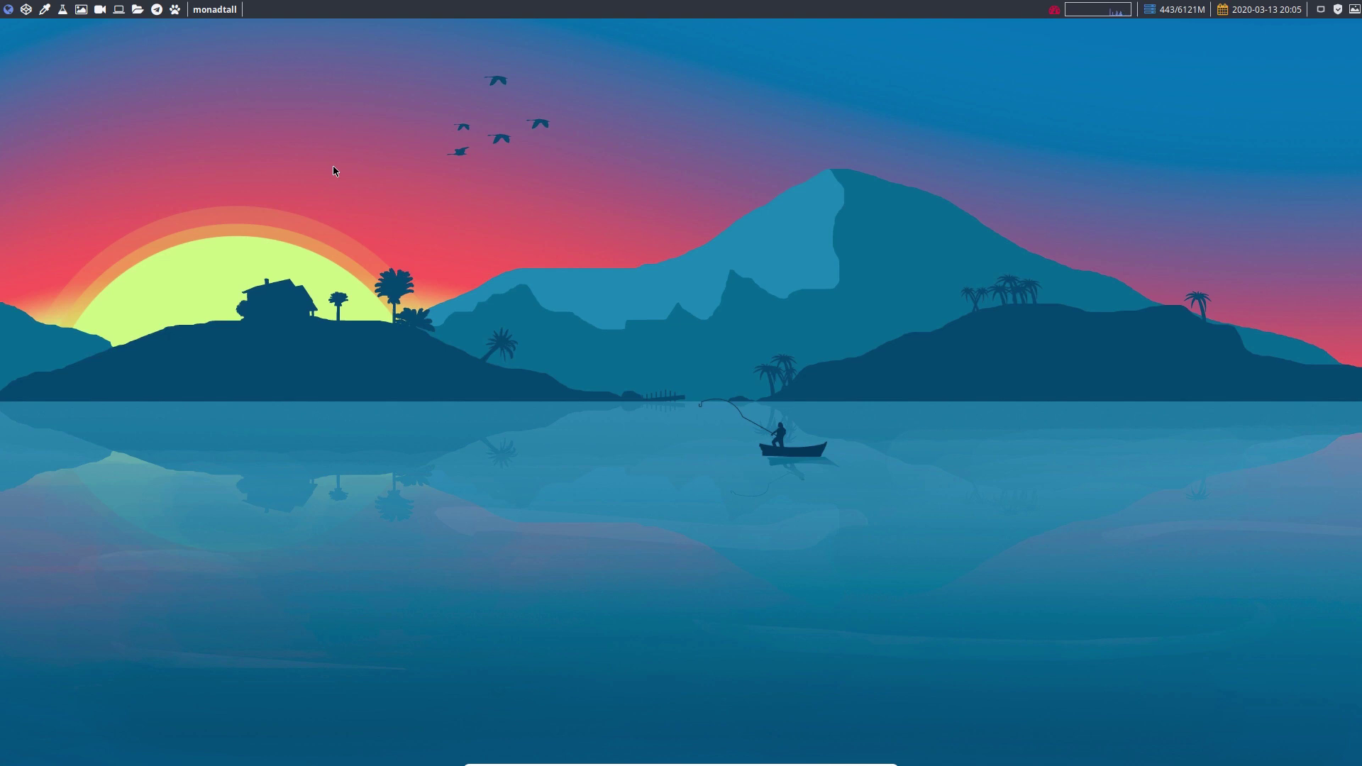
- Open a terminal and run sudo pacman -S termite, entering the sudo password
{"action": "key", "text": "super+Return"}
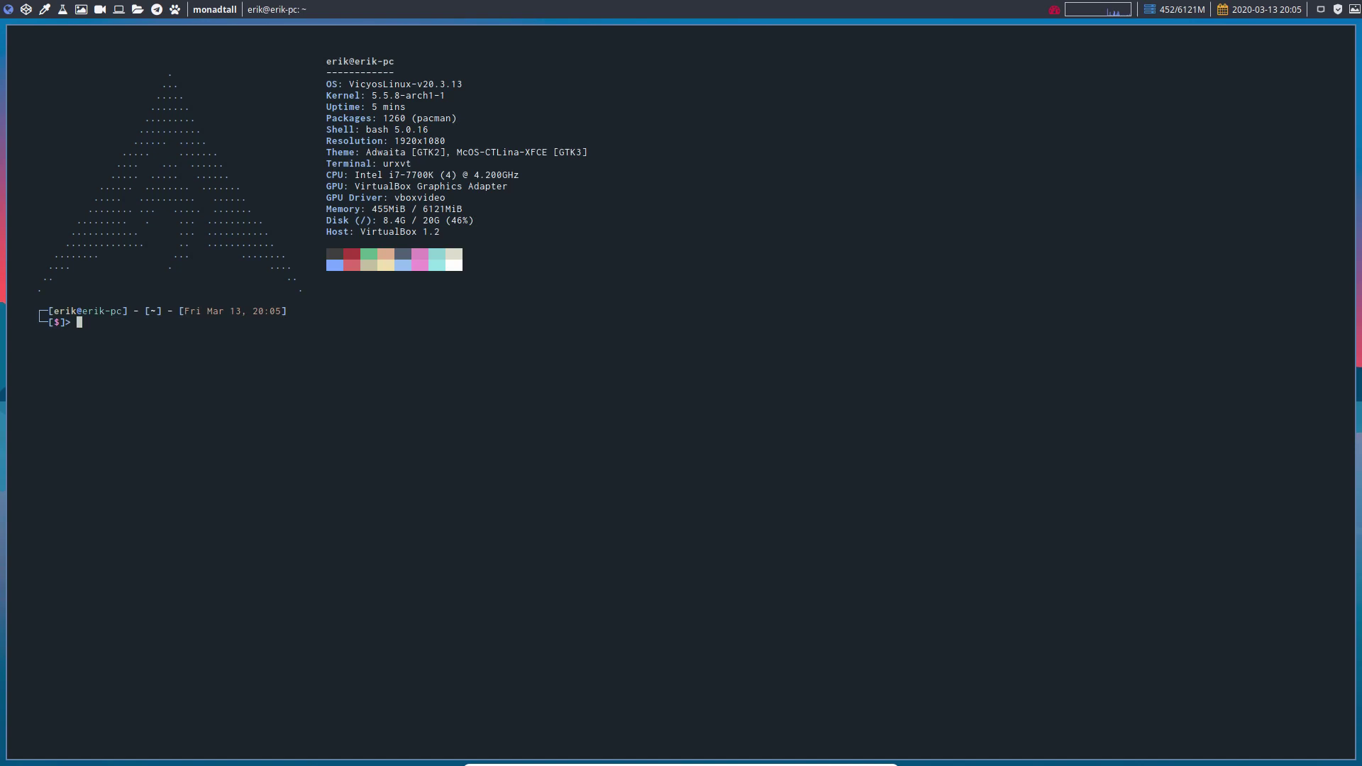
{"action": "type", "text": "sdu"}
{"action": "key", "text": "BackSpace"}
{"action": "key", "text": "BackSpace"}
{"action": "type", "text": "udo pacman -S termite"}
{"action": "key", "text": "Return"}
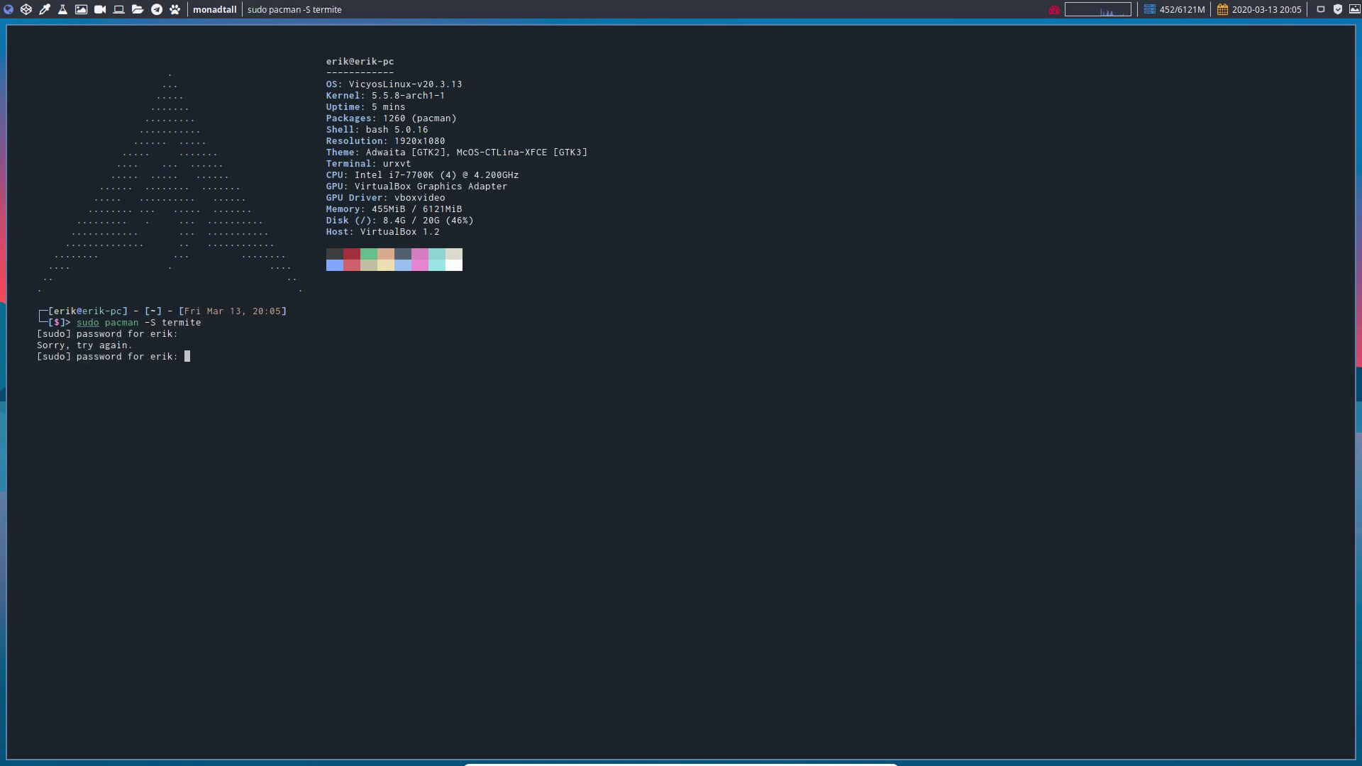
{"action": "key", "text": "Return"}
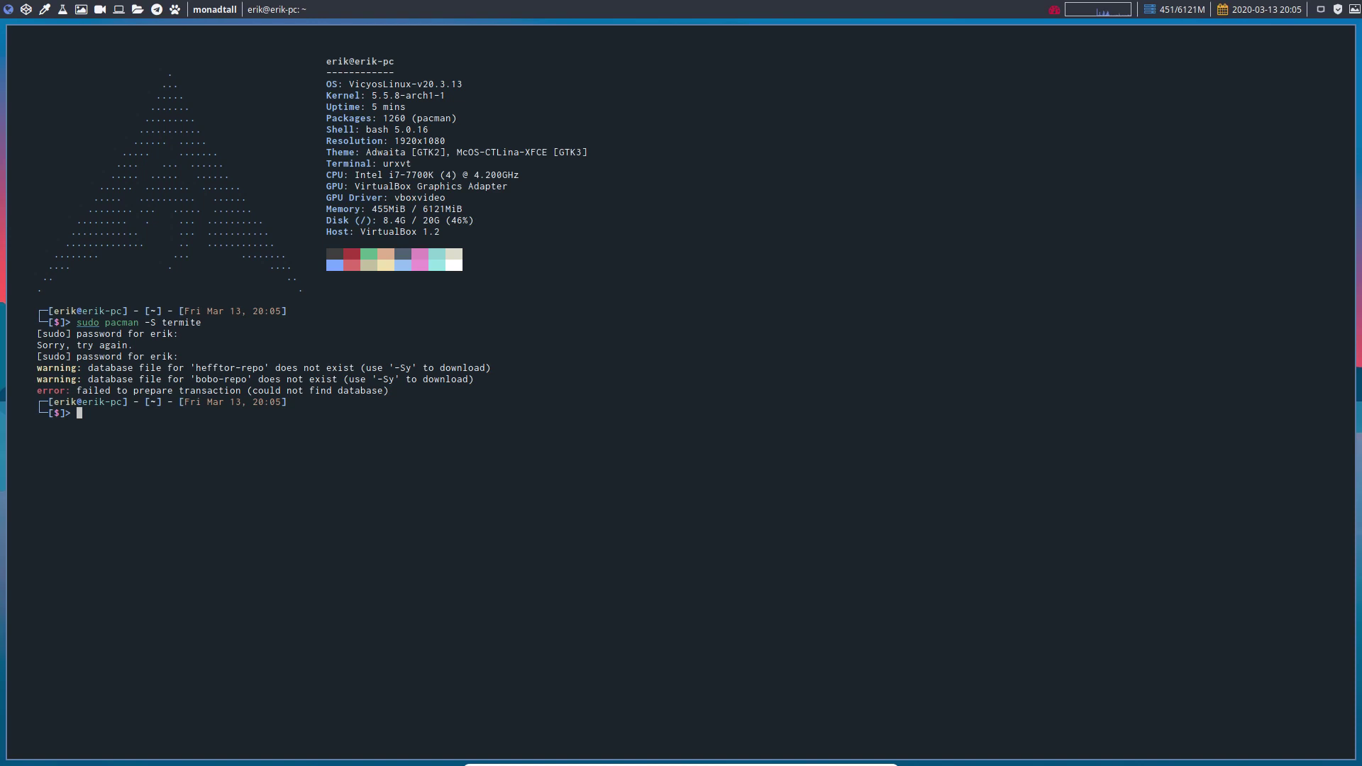
- Run update to sync databases, rerun the termite install, and open a new termite terminal
{"action": "type", "text": "update"}
{"action": "key", "text": "Return"}
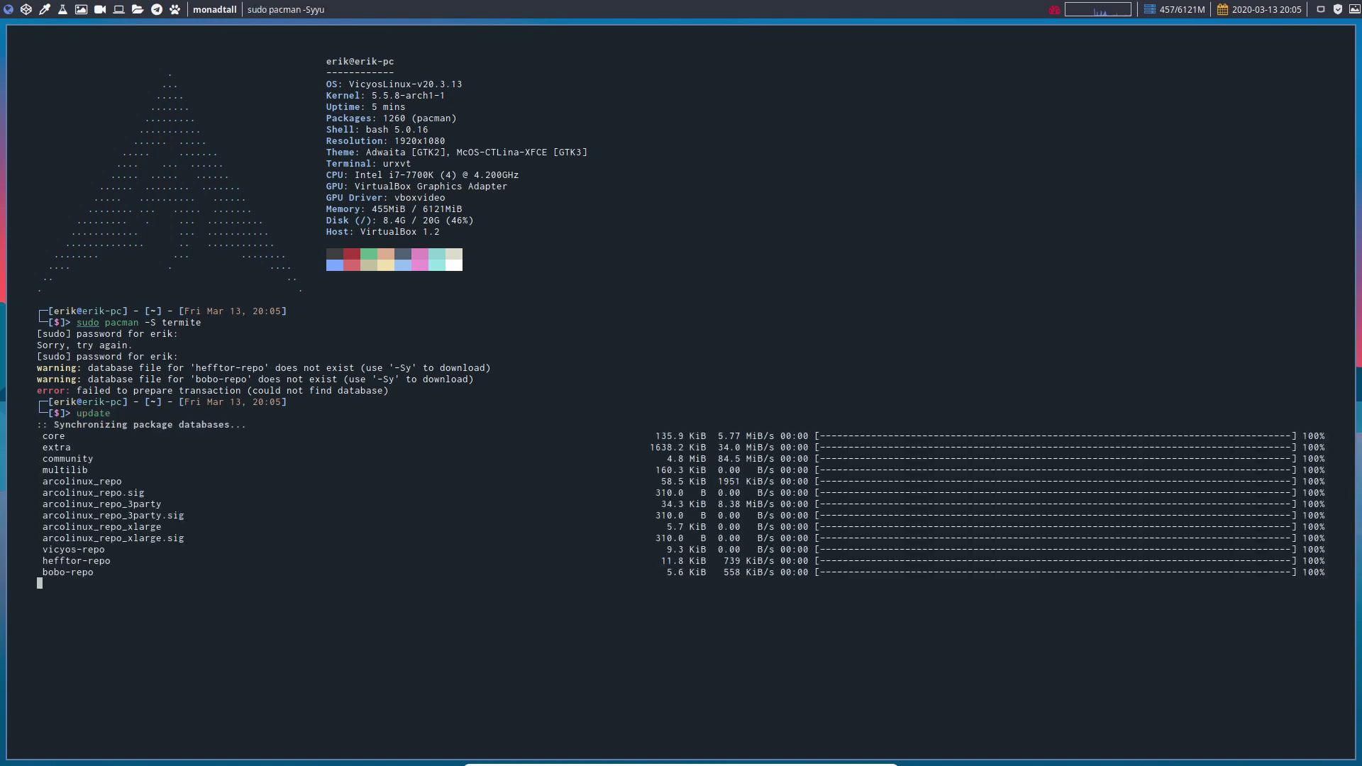
{"action": "key", "text": "Up"}
{"action": "key", "text": "Up"}
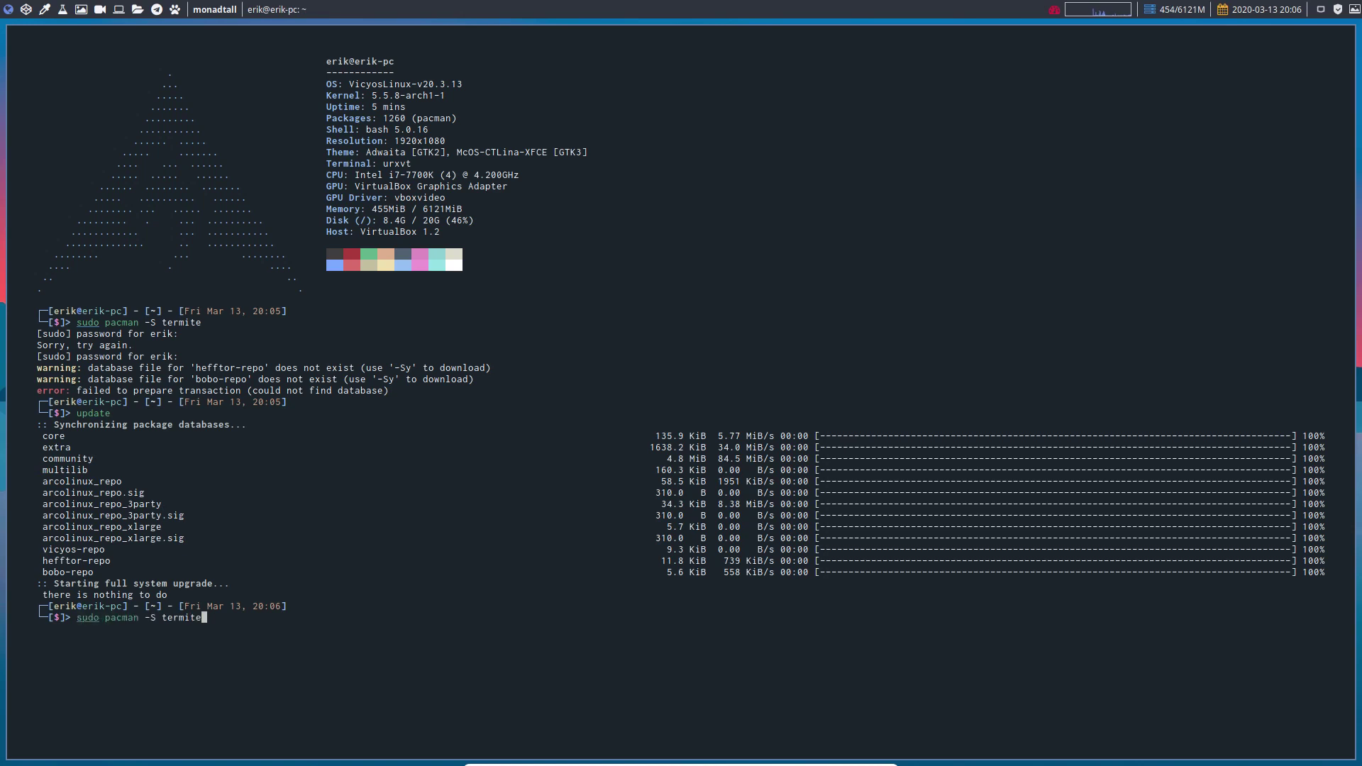
{"action": "key", "text": "Return"}
{"action": "key", "text": "Return"}
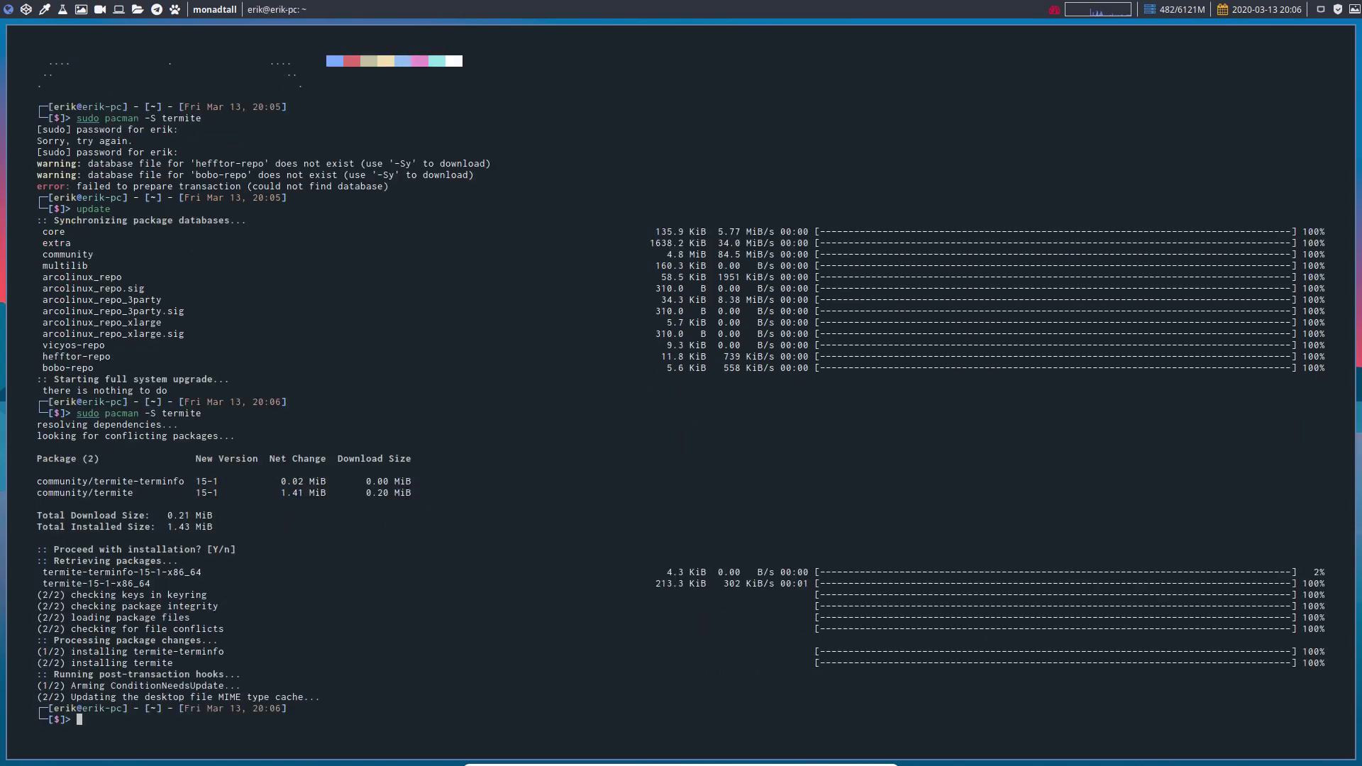
{"action": "key", "text": "super+Return"}
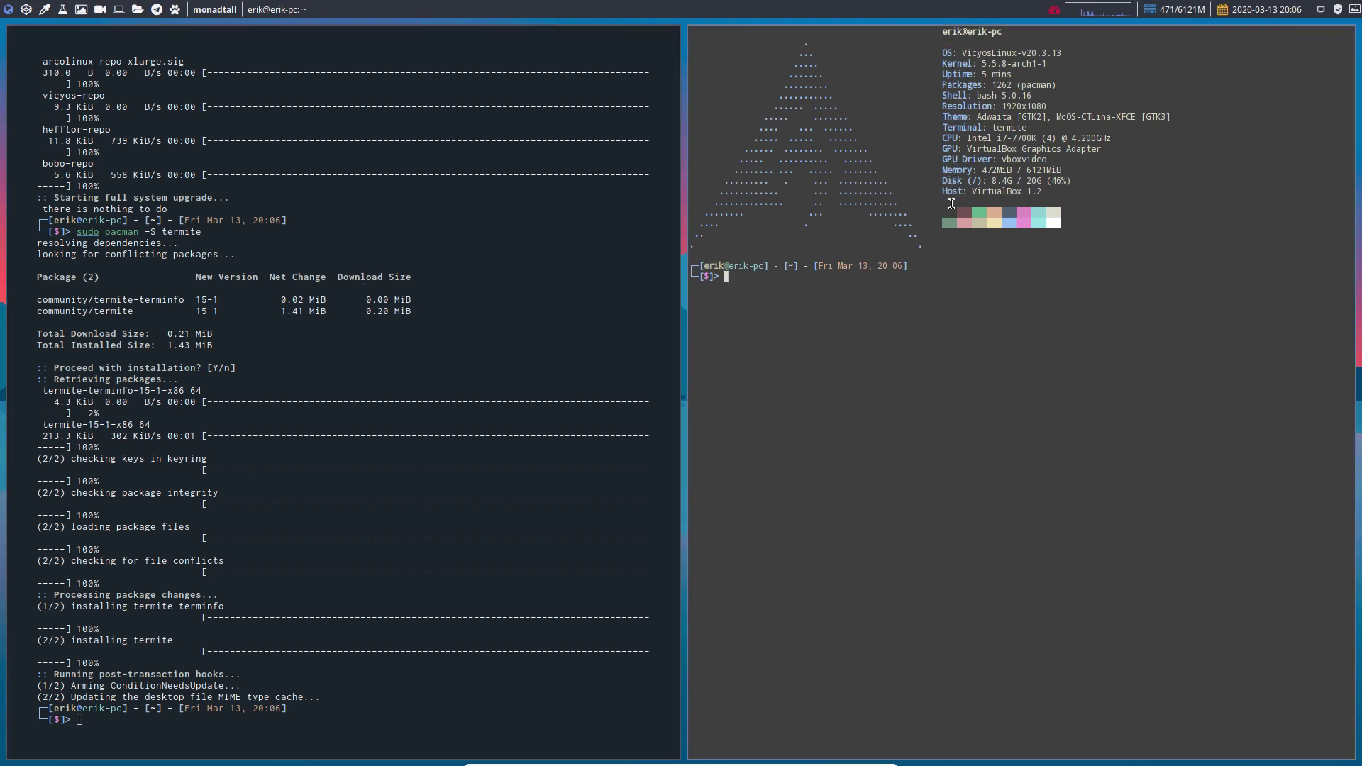
- On an empty workspace, enable Show terminal font in the Tweak Tool's Neofetch config and apply
{"action": "left_click", "coordinate": [25, 9]}
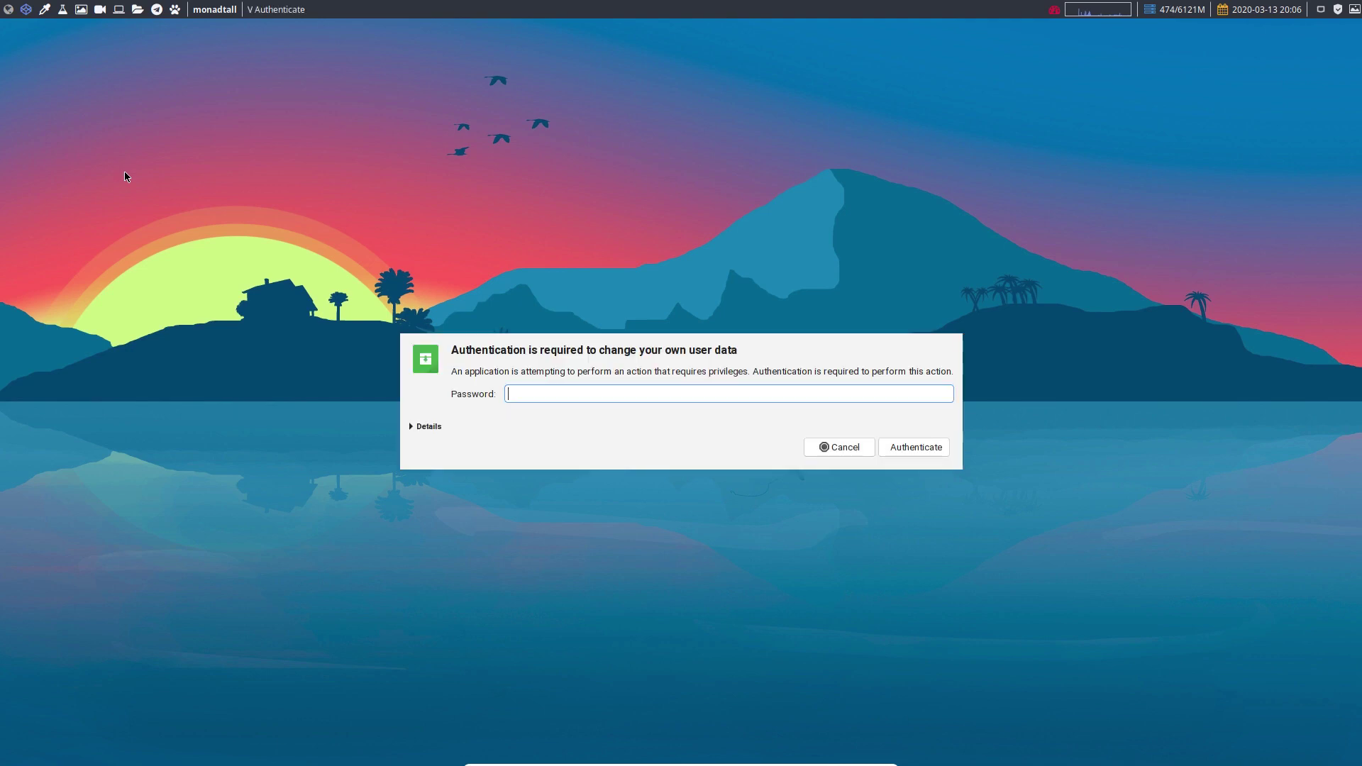
{"action": "key", "text": "Return"}
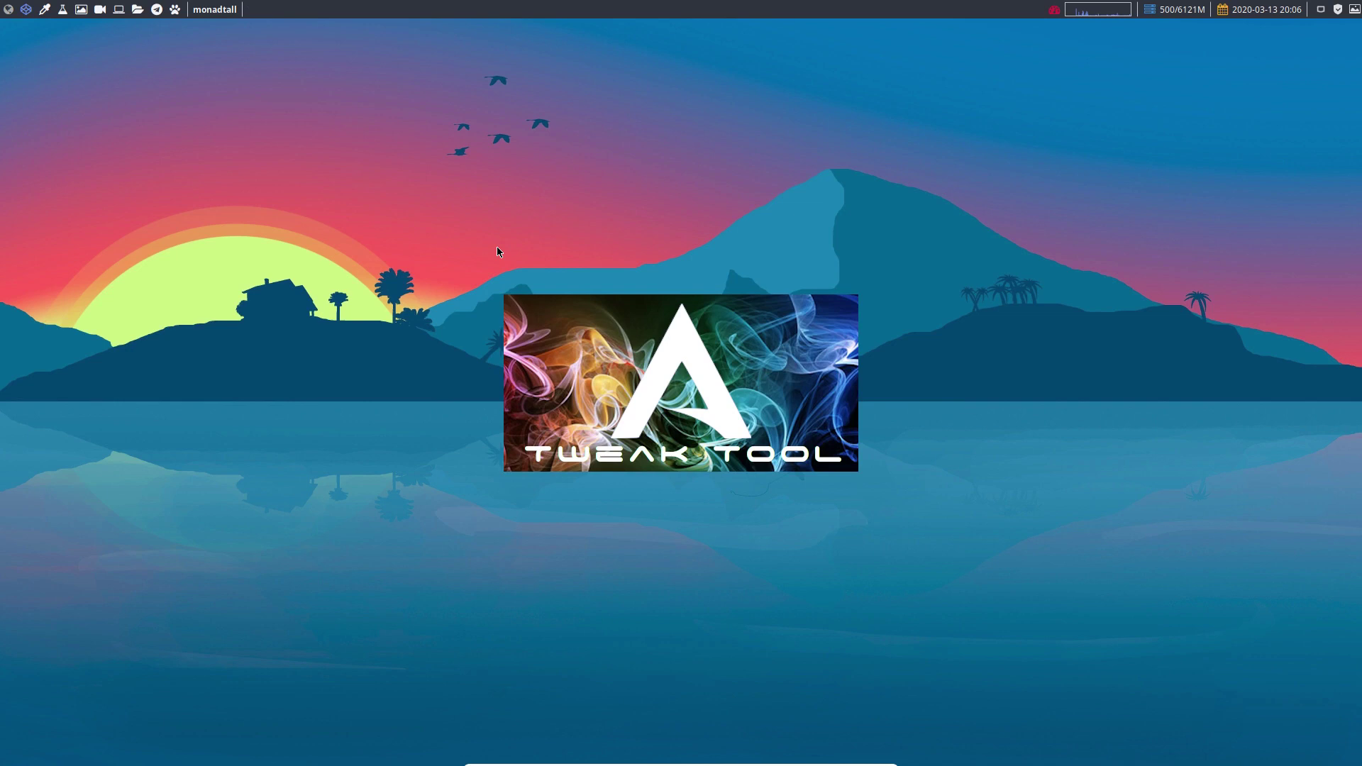
{"action": "left_click", "coordinate": [410, 387]}
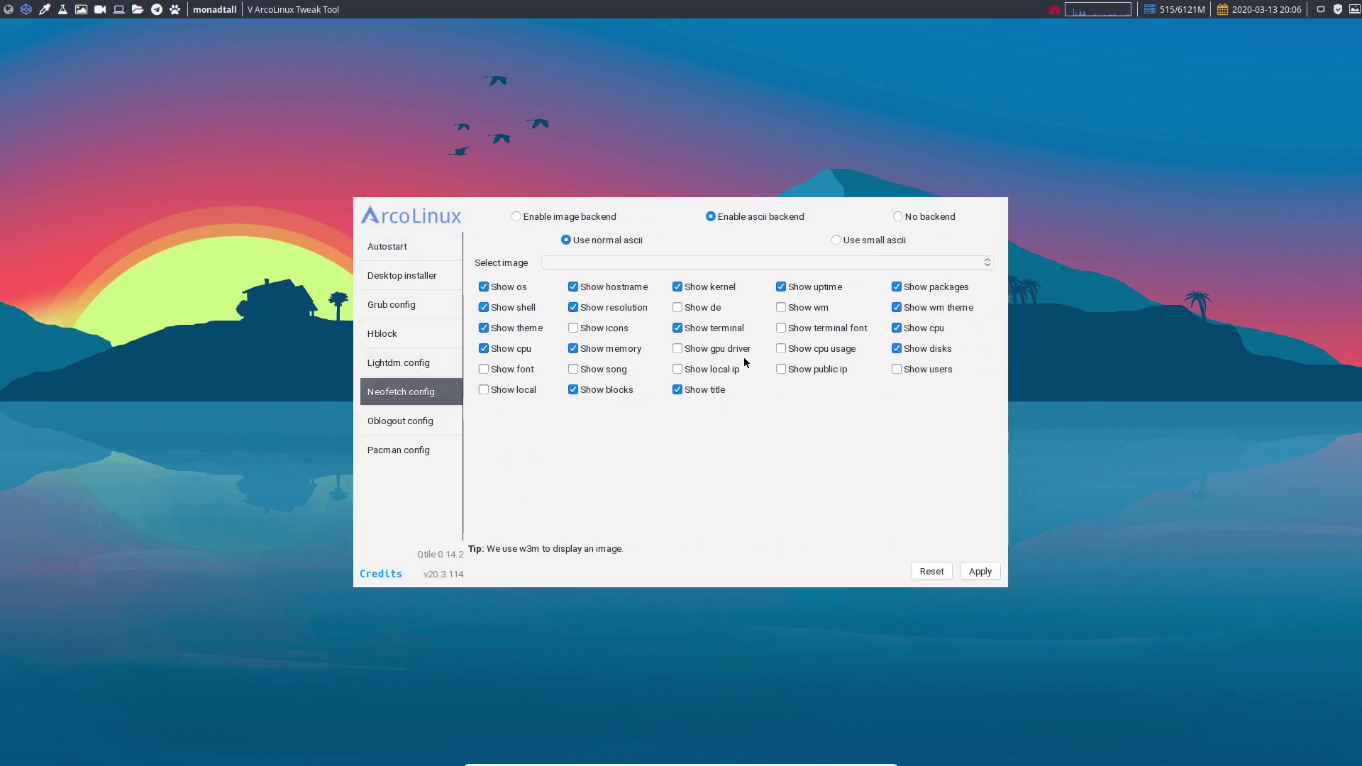
{"action": "left_click", "coordinate": [781, 326]}
{"action": "left_click", "coordinate": [971, 573]}
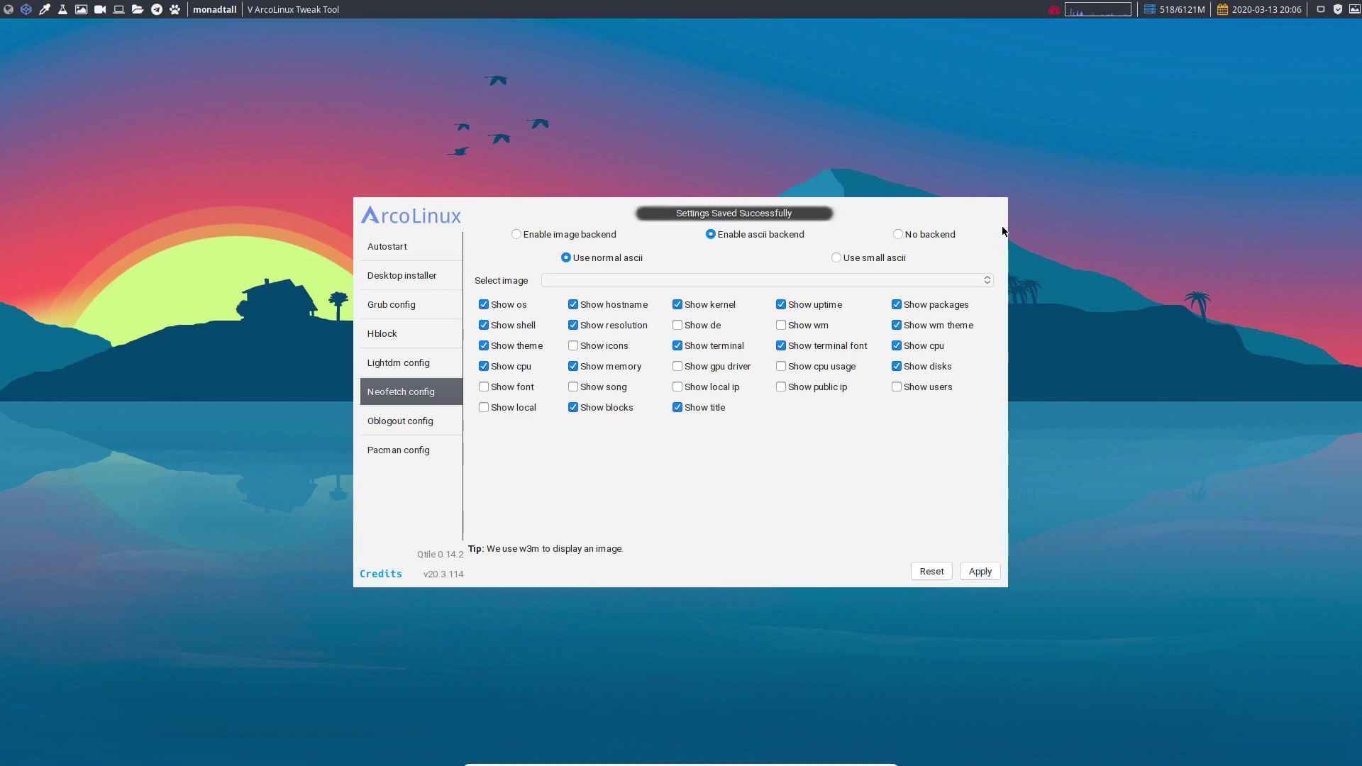
- Check neofetch reports the Monospace 9 terminal font, then close the terminal and Tweak Tool
{"action": "key", "text": "super+Return"}
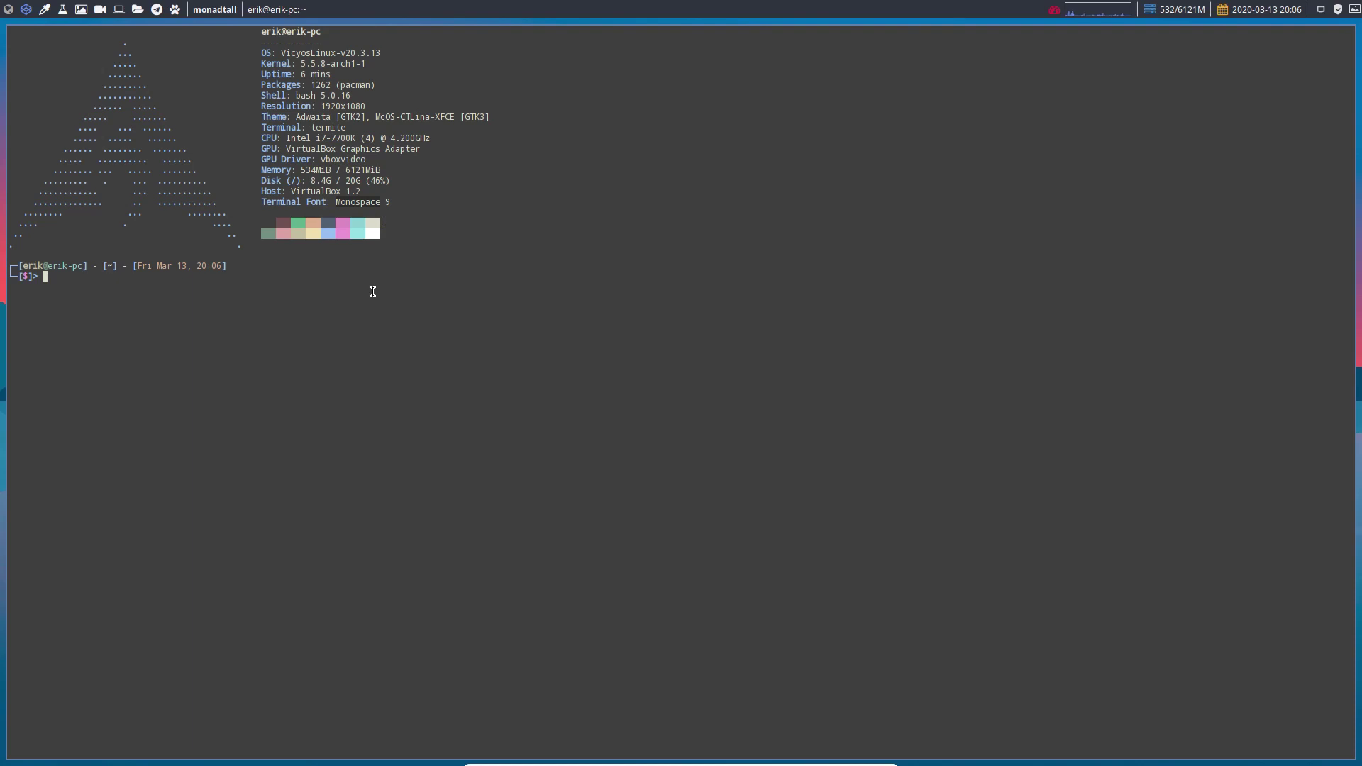
{"action": "key", "text": "super+q"}
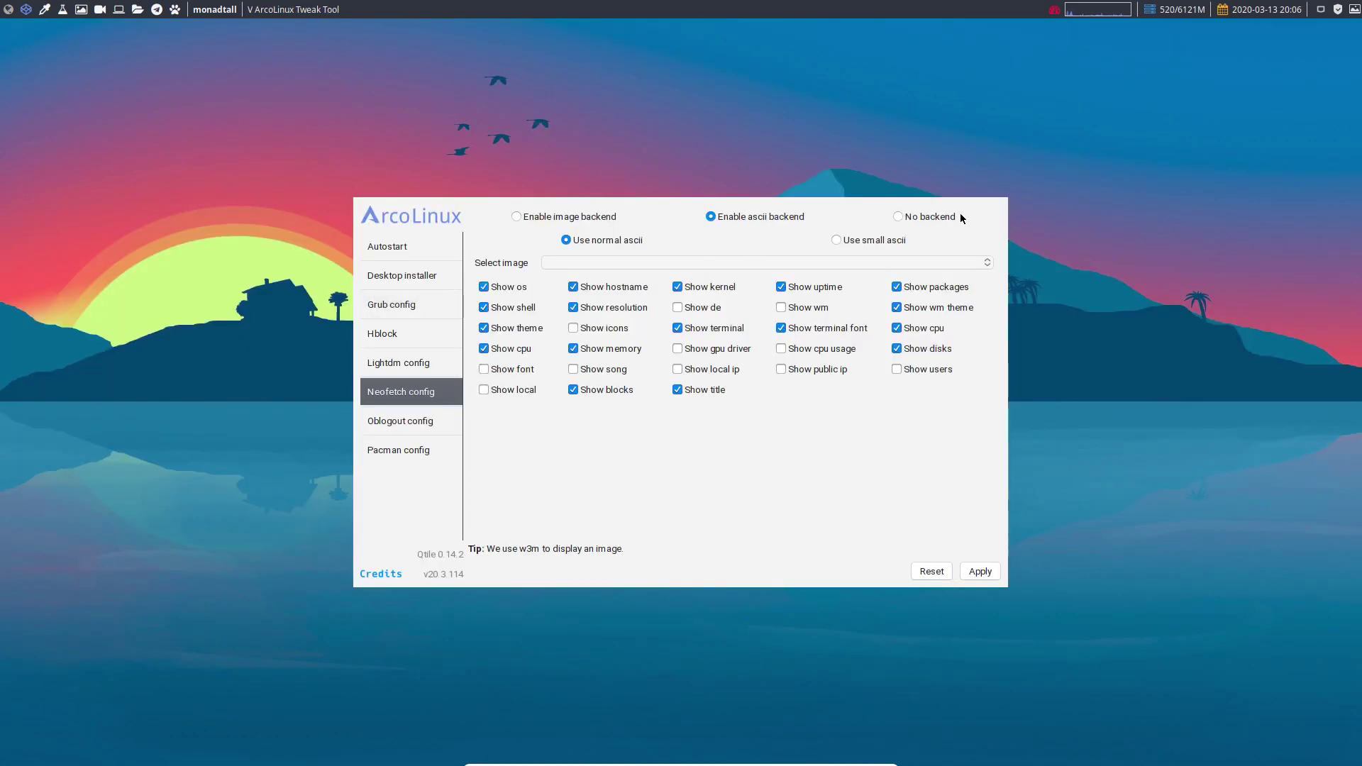
{"action": "key", "text": "super+q"}
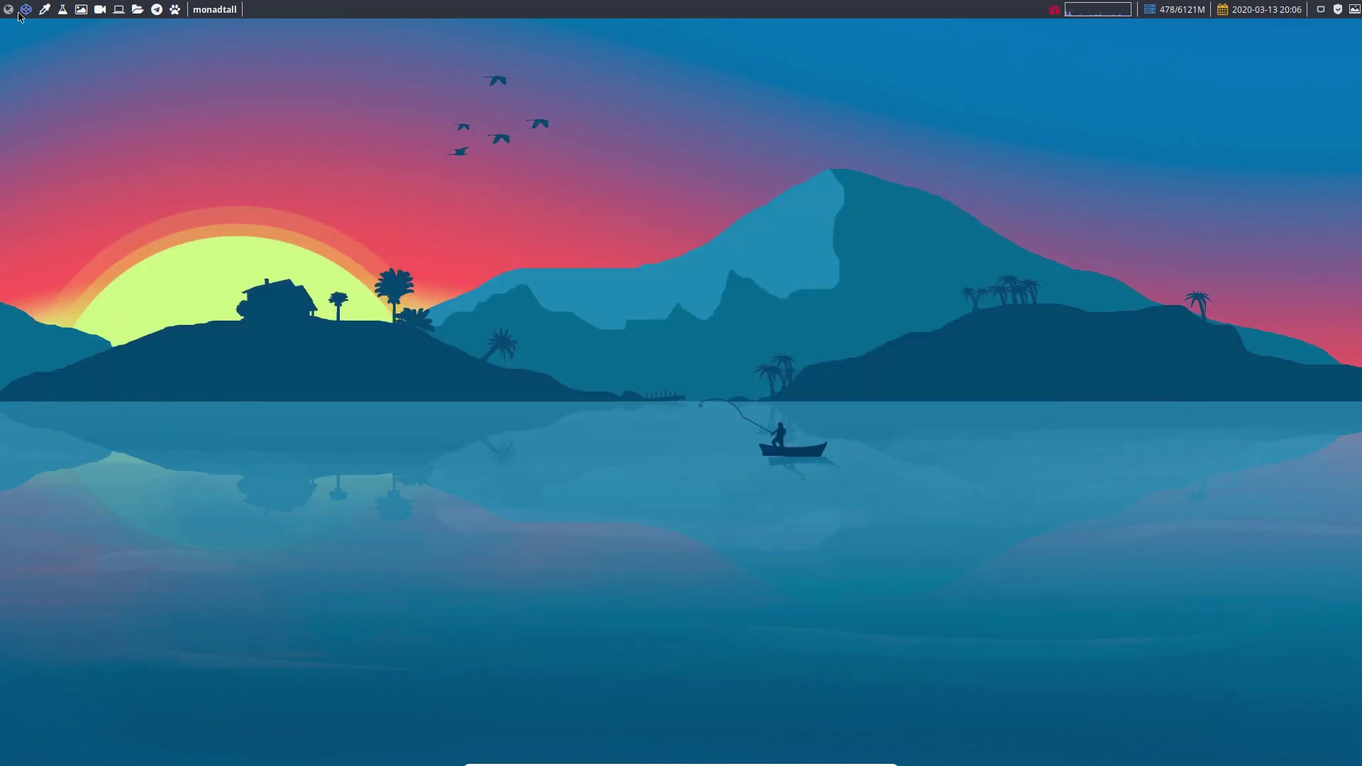
- Pick the i3 session on the login screen and sign in with the account password, retrying after a failed attempt
{"action": "left_click", "coordinate": [9, 9]}
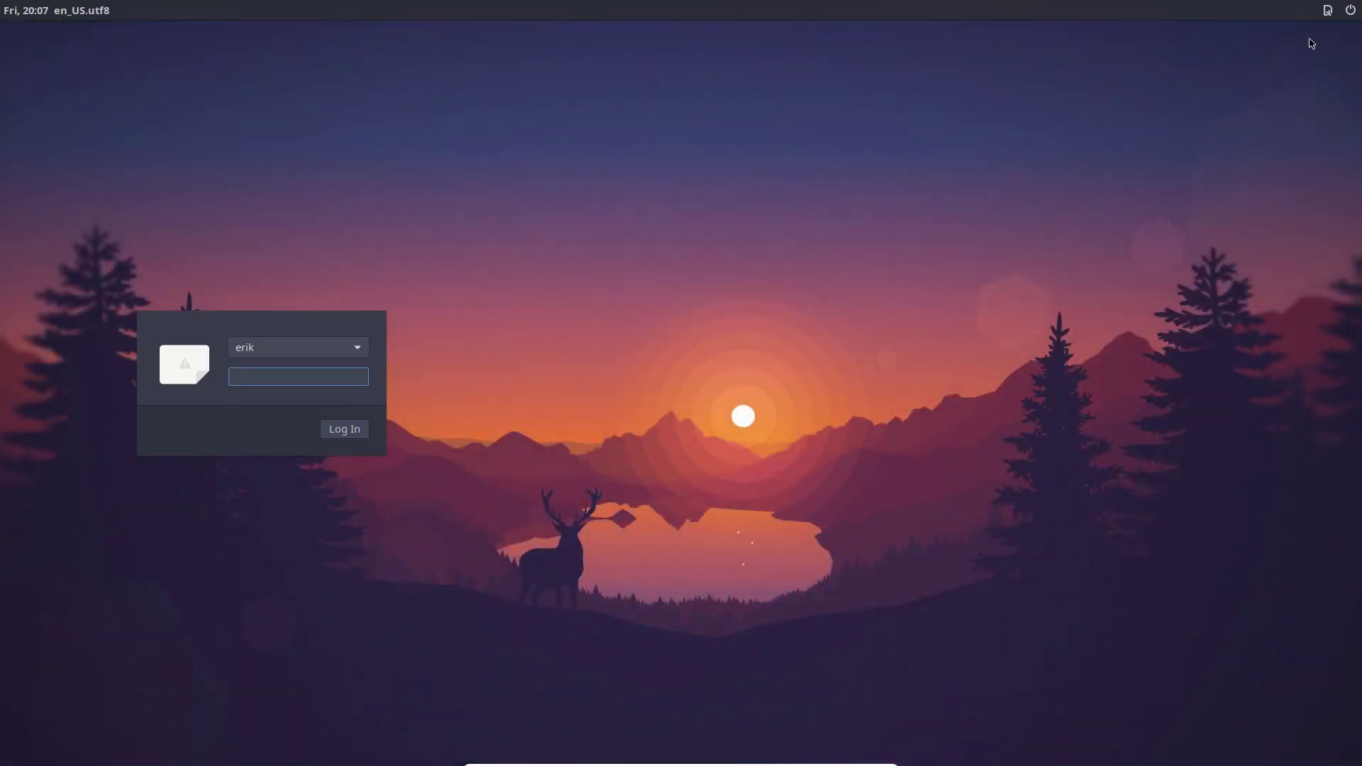
{"action": "left_click", "coordinate": [1328, 11]}
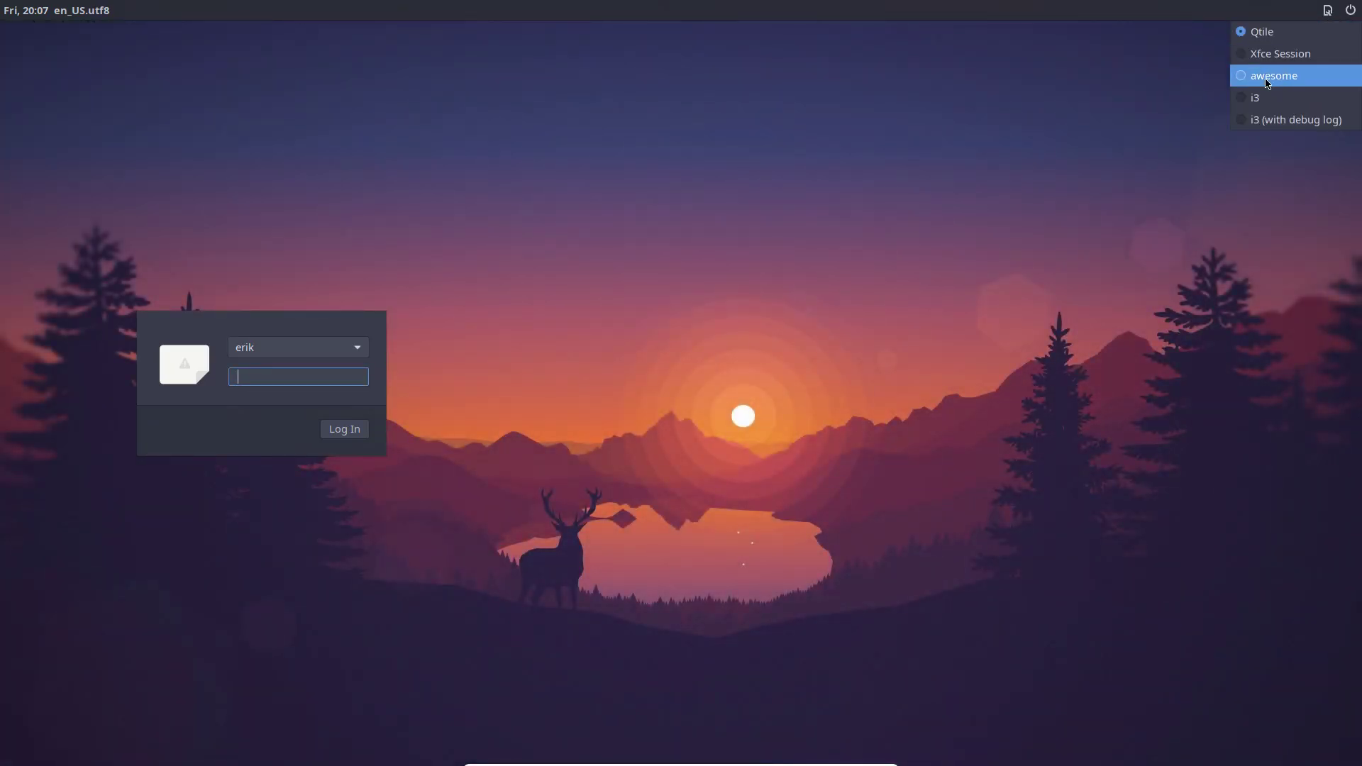
{"action": "left_click", "coordinate": [1255, 99]}
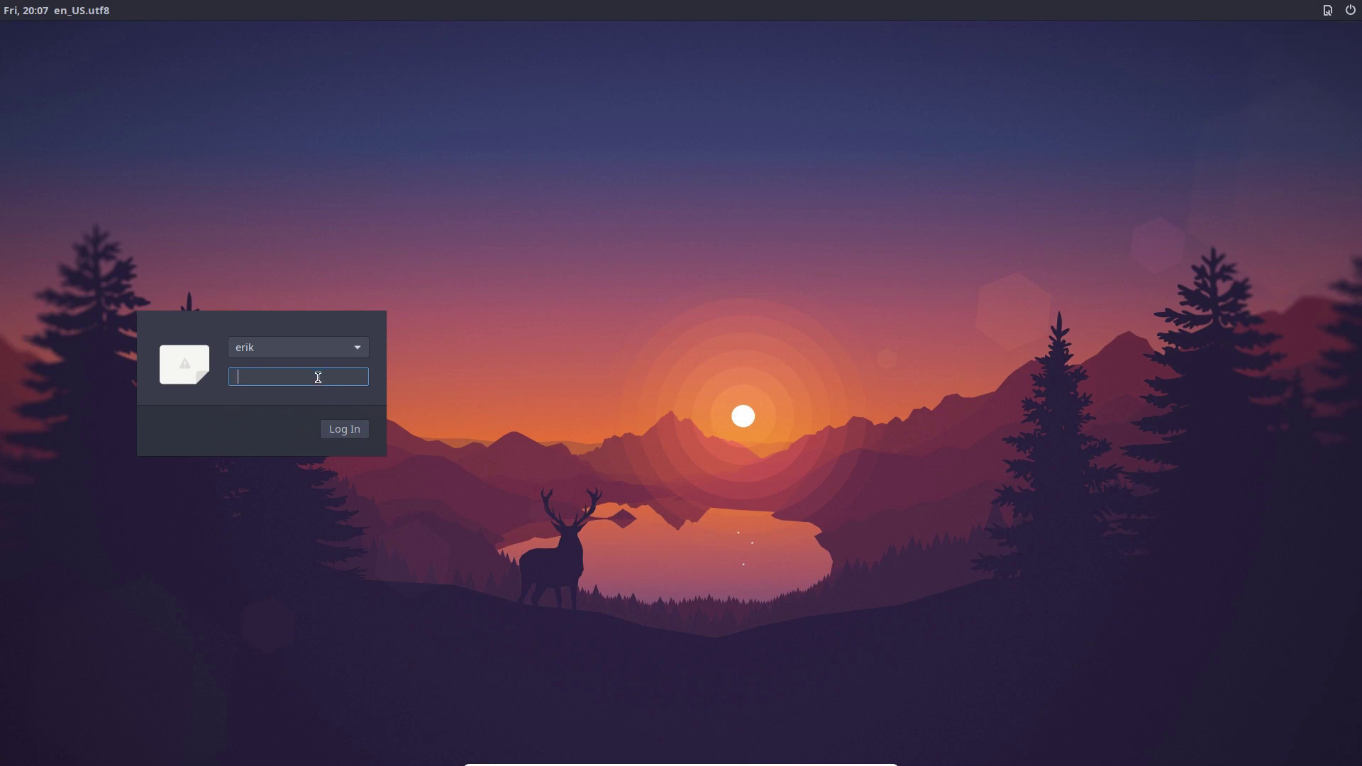
{"action": "type", "text": "***"}
{"action": "key", "text": "Return"}
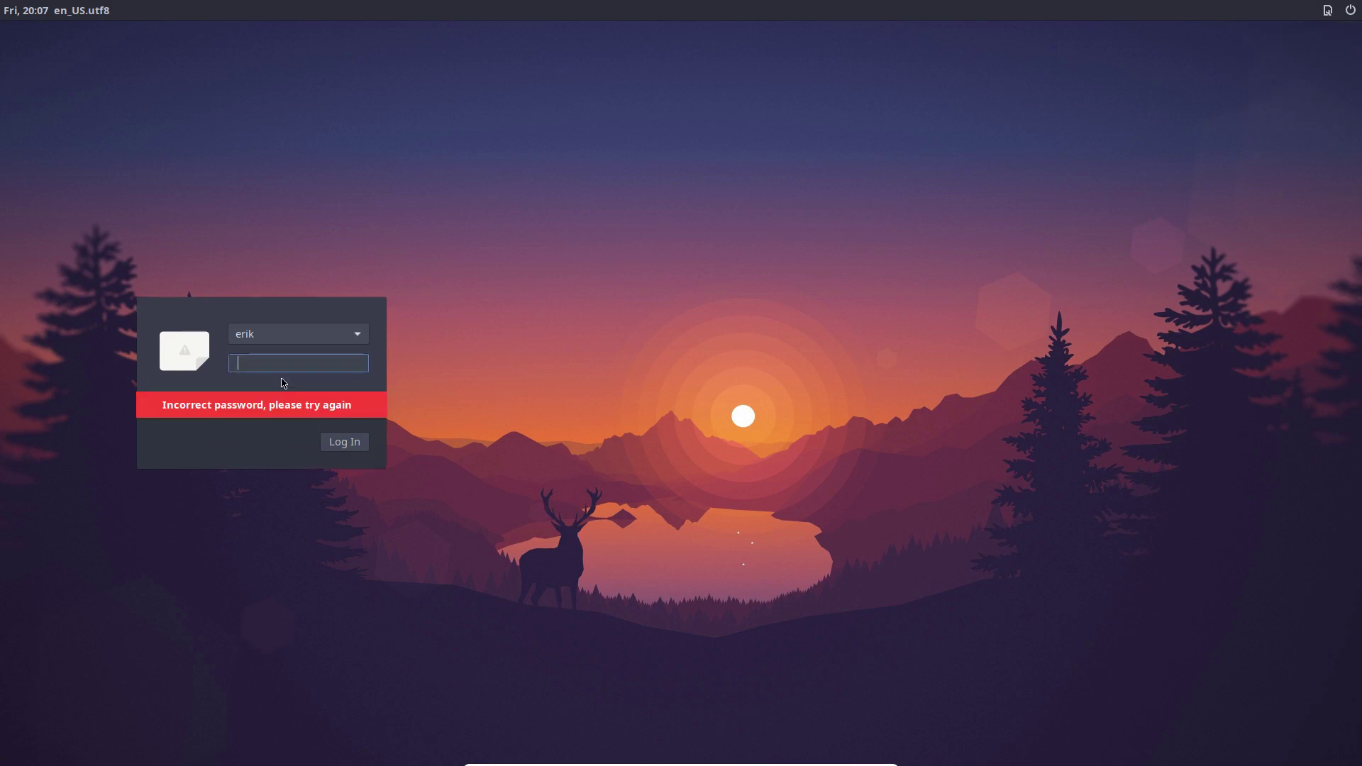
{"action": "type", "text": "****"}
{"action": "key", "text": "Return"}
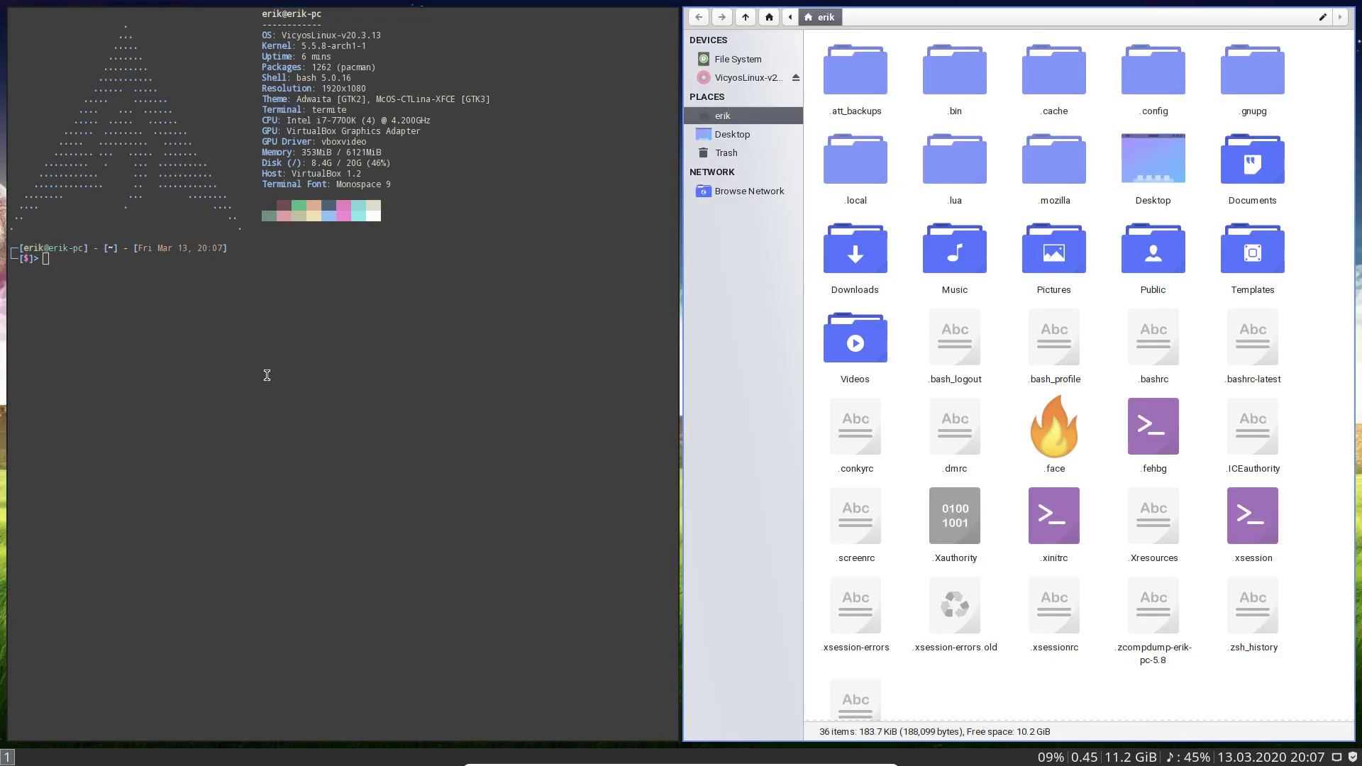
- Shut down the Vicyos guest through the i3 system mode (Super+0, then s)
{"action": "key", "text": "super+0"}
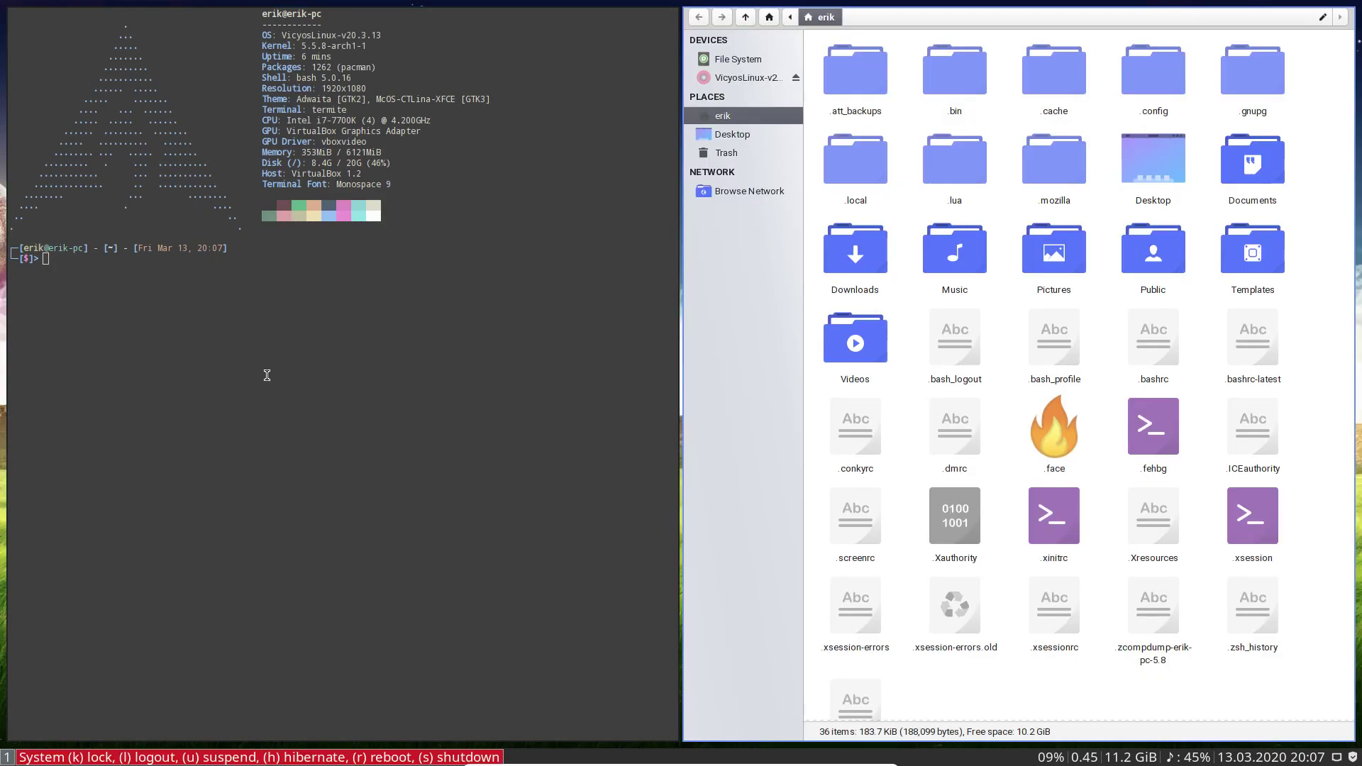
{"action": "key", "text": "s"}
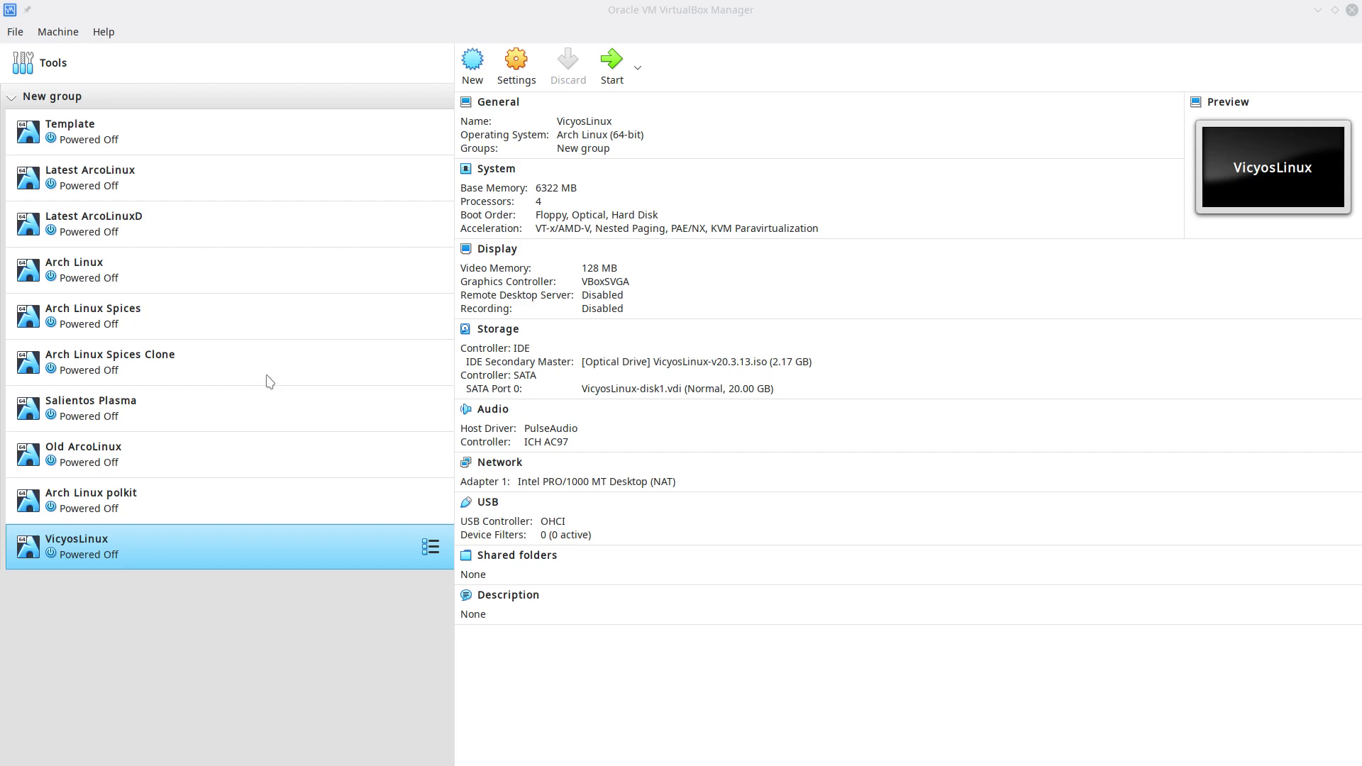
- Close the VirtualBox Manager window with VicyosLinux left Powered Off
{"action": "left_click", "coordinate": [1351, 10]}
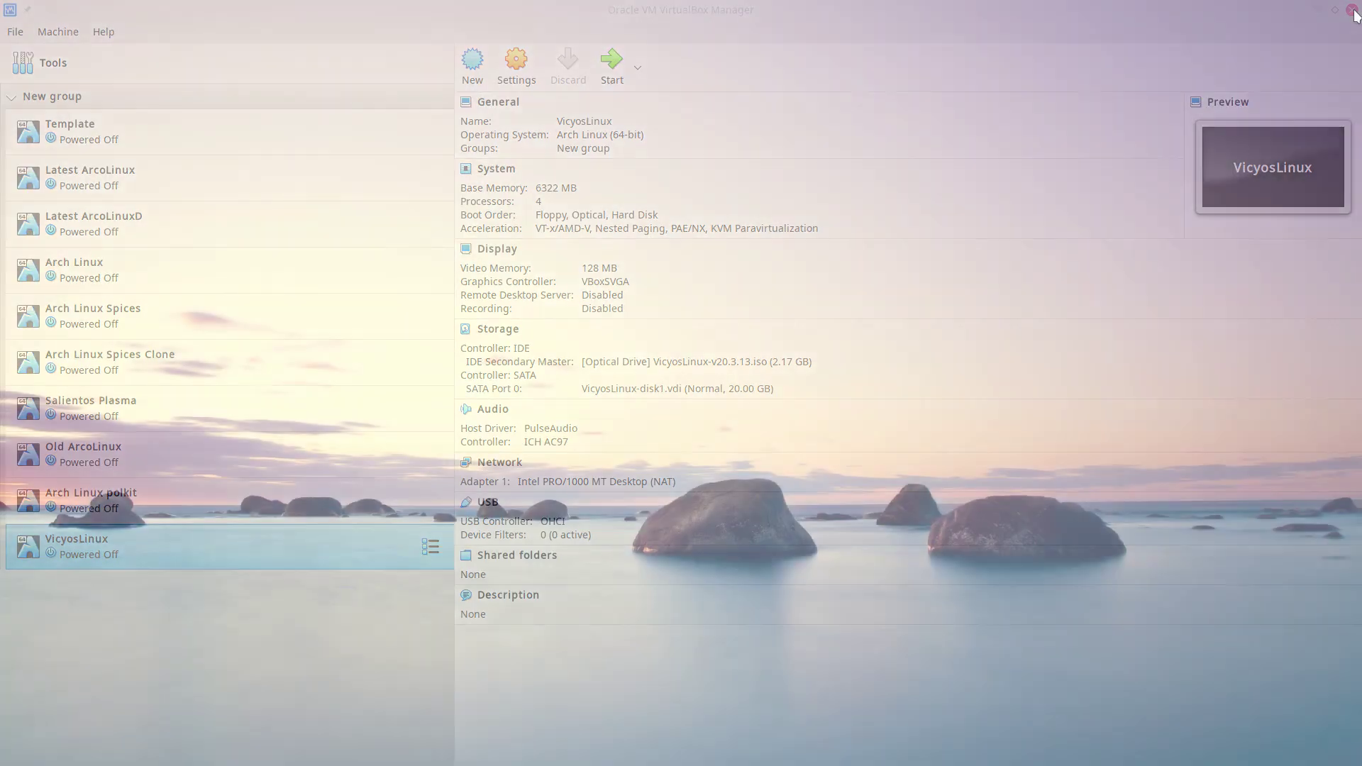